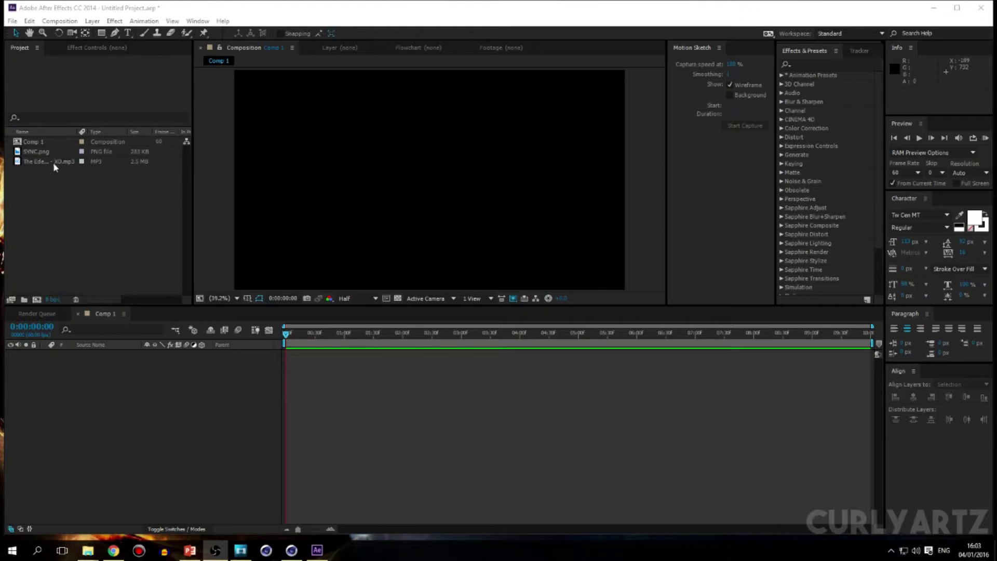
Step: Add The Eden Project - XO.mp3 and SYNC.png to the Comp 1 timeline as layers
{"action": "left_click_drag", "start_coordinate": [48, 165], "coordinate": [140, 379]}
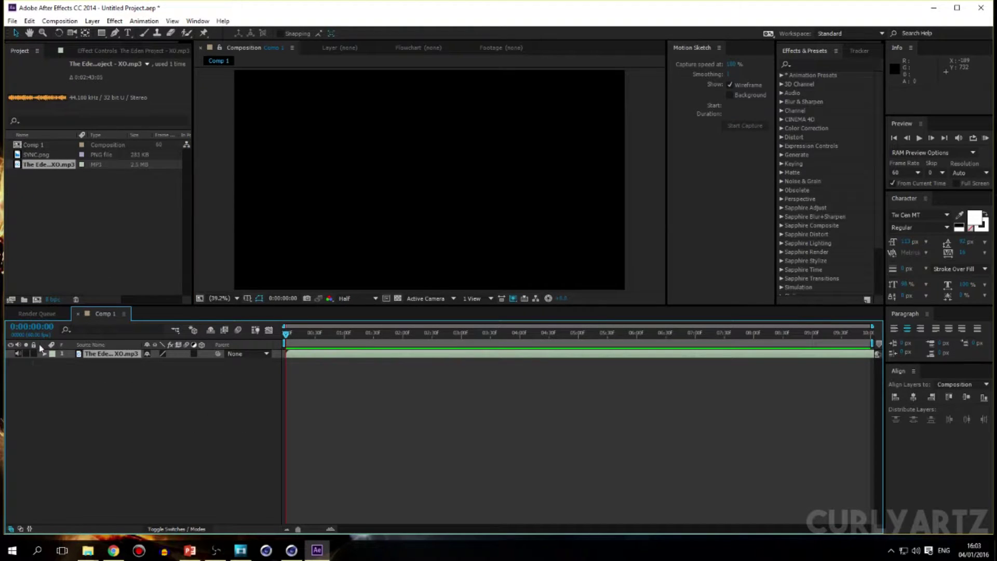
{"action": "left_click_drag", "start_coordinate": [36, 154], "coordinate": [440, 333]}
{"action": "left_click_drag", "start_coordinate": [457, 292], "coordinate": [472, 245]}
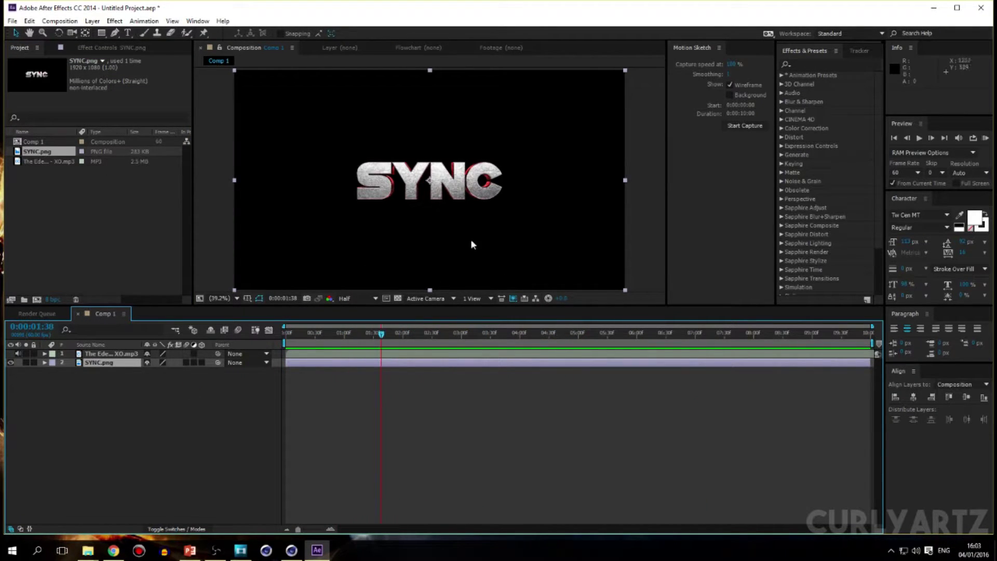
Step: Reveal the audio waveform of the music layer
{"action": "left_click", "coordinate": [44, 353]}
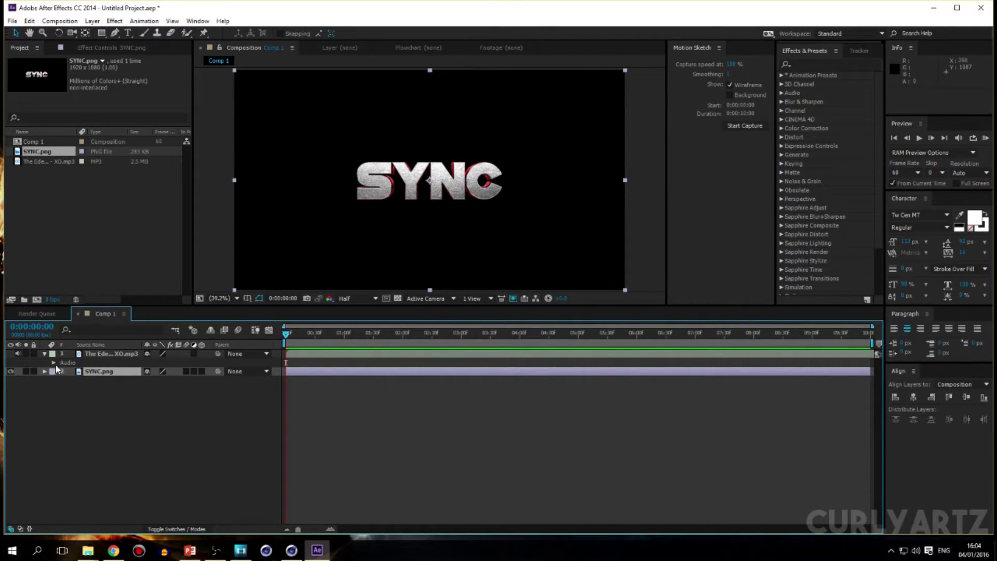
{"action": "left_click", "coordinate": [54, 363]}
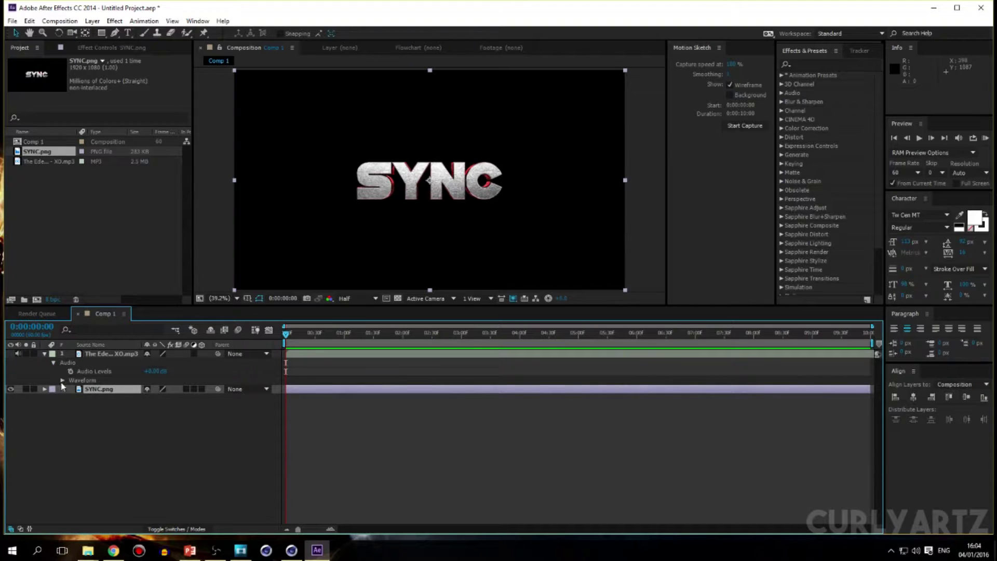
{"action": "left_click", "coordinate": [61, 380]}
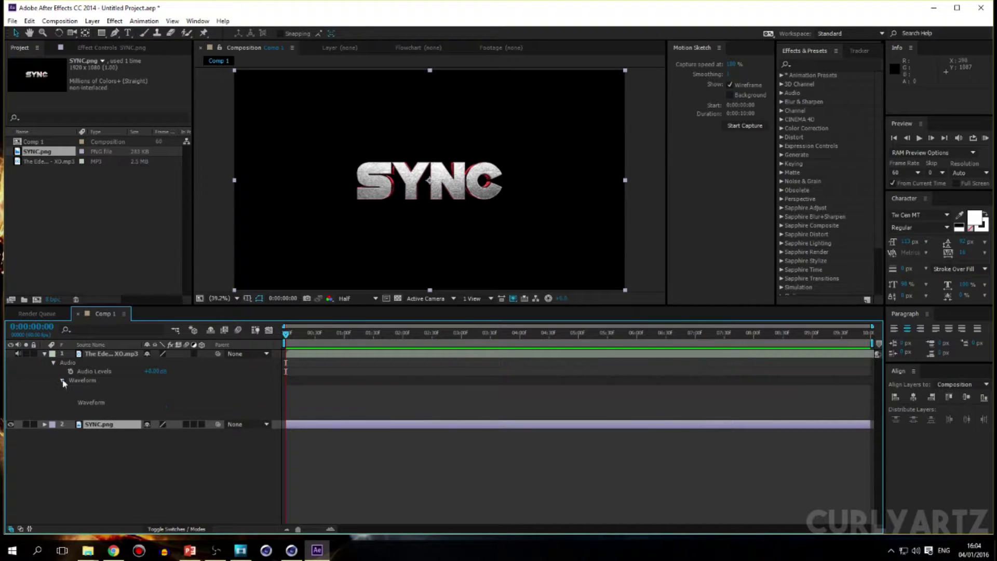
Step: Slide the music layer in time so its drop starts at about 3:24, and preview the composition
{"action": "left_click", "coordinate": [869, 356]}
{"action": "left_click_drag", "start_coordinate": [852, 358], "coordinate": [121, 402]}
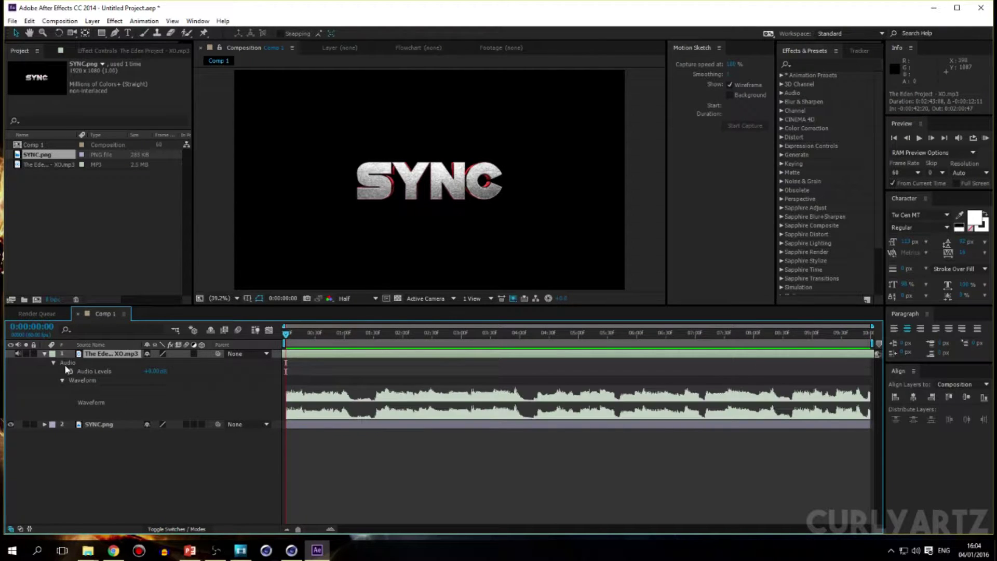
{"action": "left_click_drag", "start_coordinate": [854, 356], "coordinate": [115, 414]}
{"action": "left_click", "coordinate": [835, 360]}
{"action": "left_click_drag", "start_coordinate": [863, 355], "coordinate": [138, 374]}
{"action": "left_click_drag", "start_coordinate": [852, 353], "coordinate": [136, 364]}
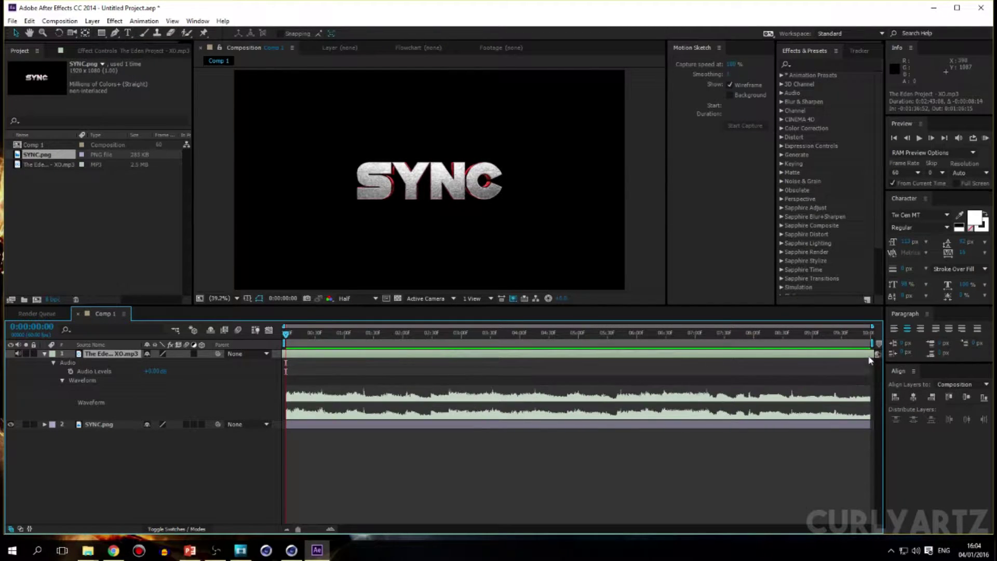
{"action": "left_click_drag", "start_coordinate": [868, 356], "coordinate": [118, 351]}
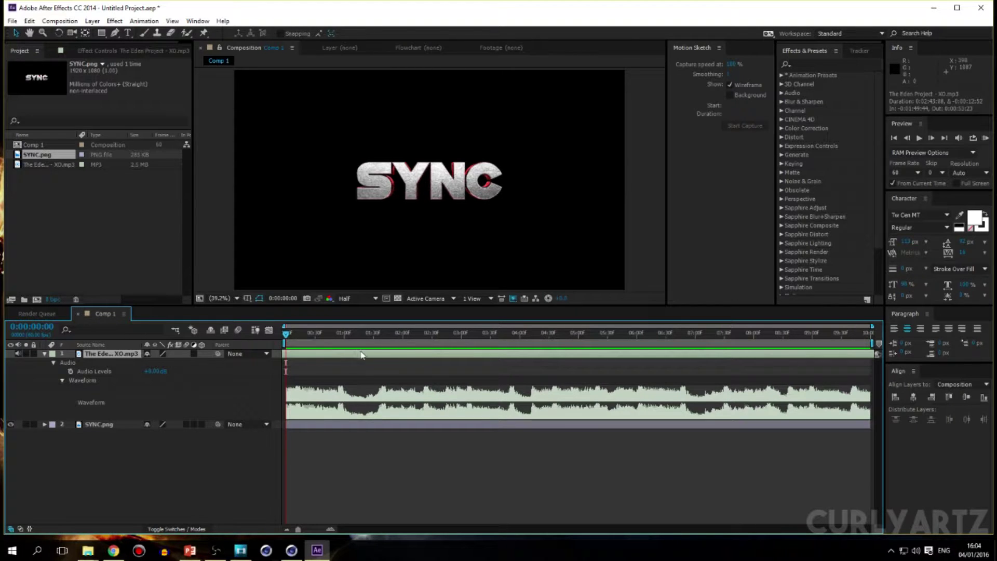
{"action": "left_click_drag", "start_coordinate": [327, 356], "coordinate": [614, 338]}
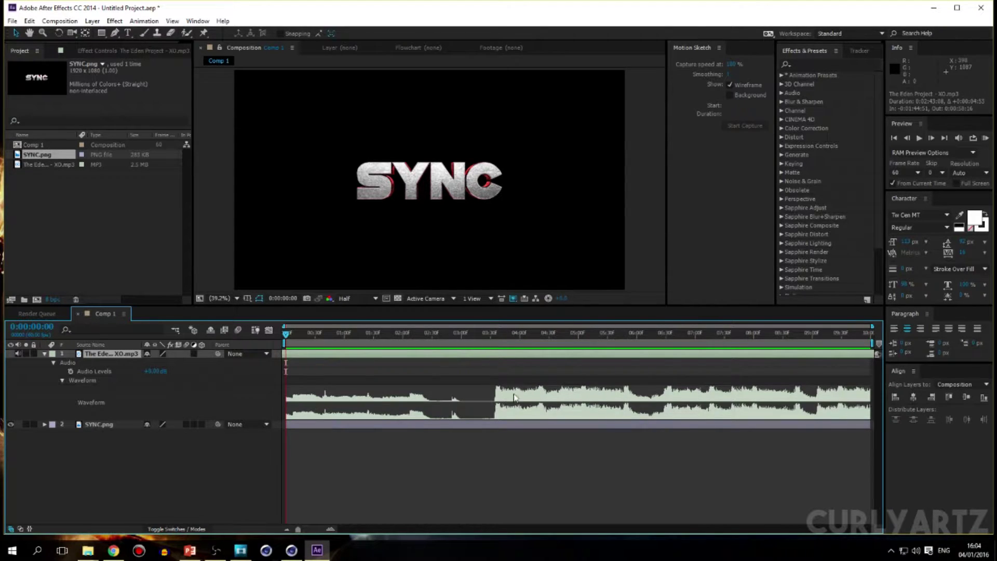
{"action": "left_click_drag", "start_coordinate": [362, 356], "coordinate": [354, 348]}
{"action": "key", "text": "KP_0"}
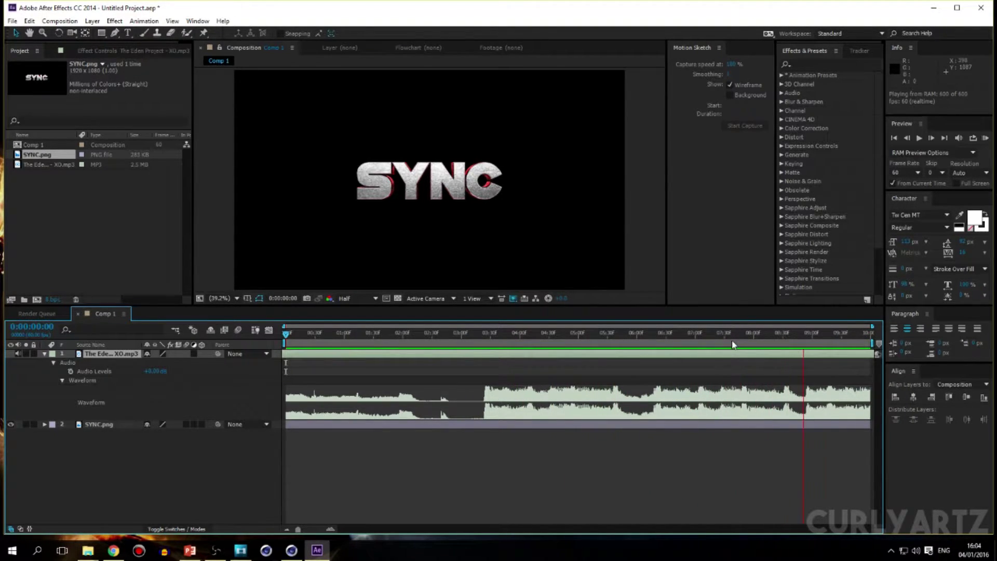
Step: Fade the music in with Audio Levels keyframes, from -48 dB at the first frame to 0 dB at 0:00:00:19
{"action": "left_click_drag", "start_coordinate": [739, 338], "coordinate": [304, 339]}
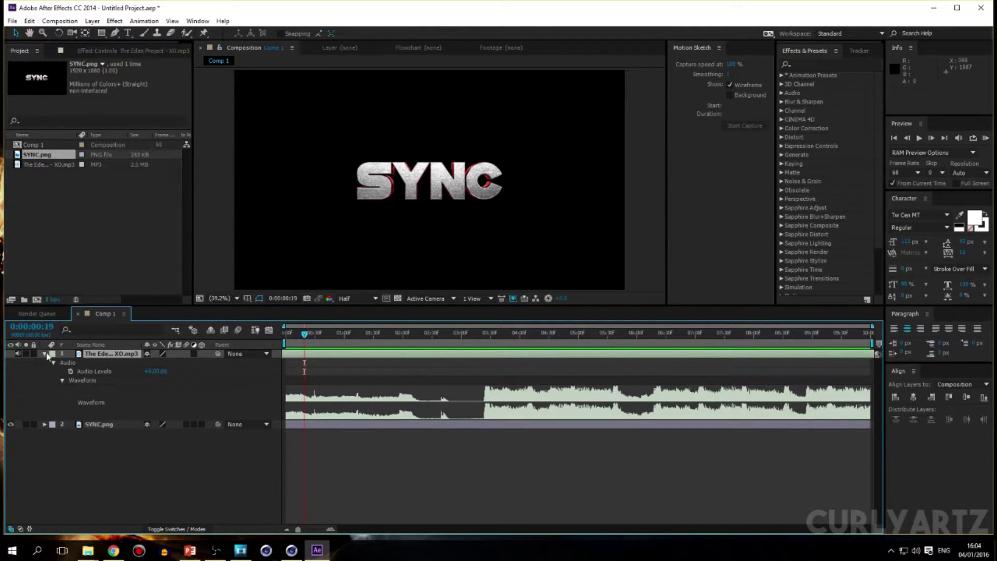
{"action": "left_click", "coordinate": [70, 370]}
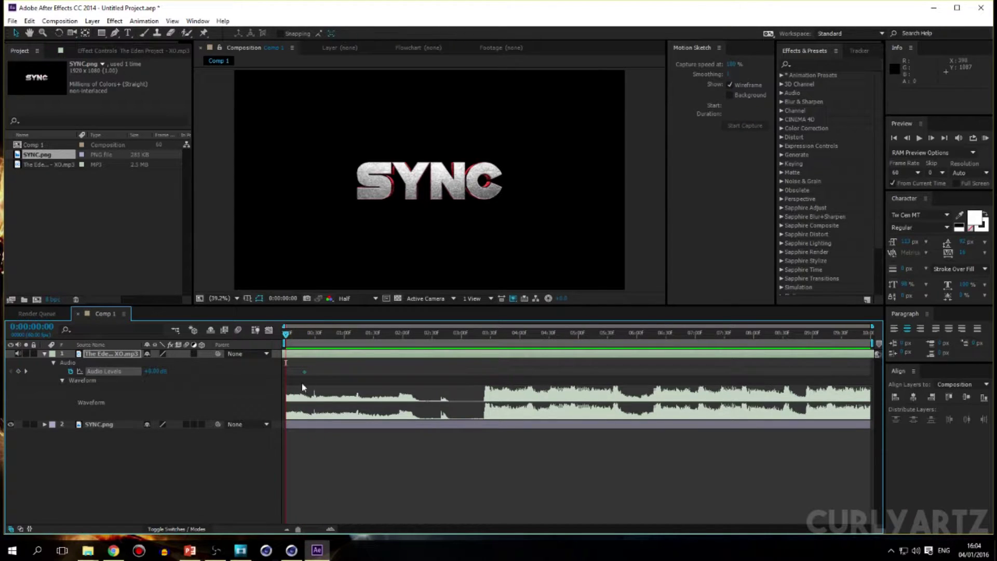
{"action": "left_click_drag", "start_coordinate": [157, 371], "coordinate": [10, 388]}
Step: Fade the music out with a 0 dB Audio Levels keyframe at 0:00:09:10 and a strongly lowered level at the last frame
{"action": "left_click_drag", "start_coordinate": [290, 332], "coordinate": [821, 333]}
{"action": "left_click", "coordinate": [19, 370]}
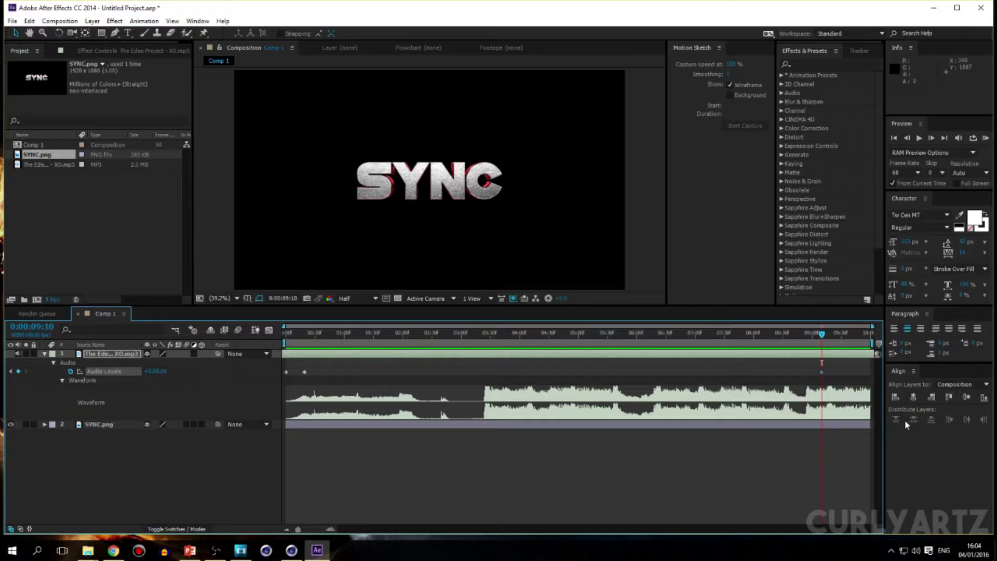
{"action": "key", "text": "End"}
{"action": "left_click_drag", "start_coordinate": [162, 373], "coordinate": [109, 373]}
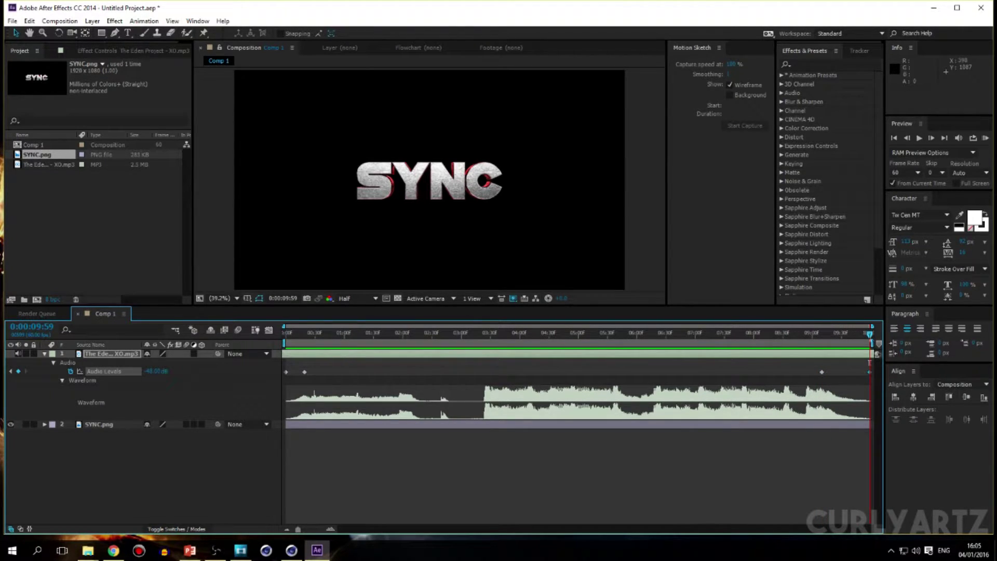
Step: Preview the music's fade-in from the start and its fade-out from 0:00:08:08, then return to the first frame
{"action": "key", "text": "Home"}
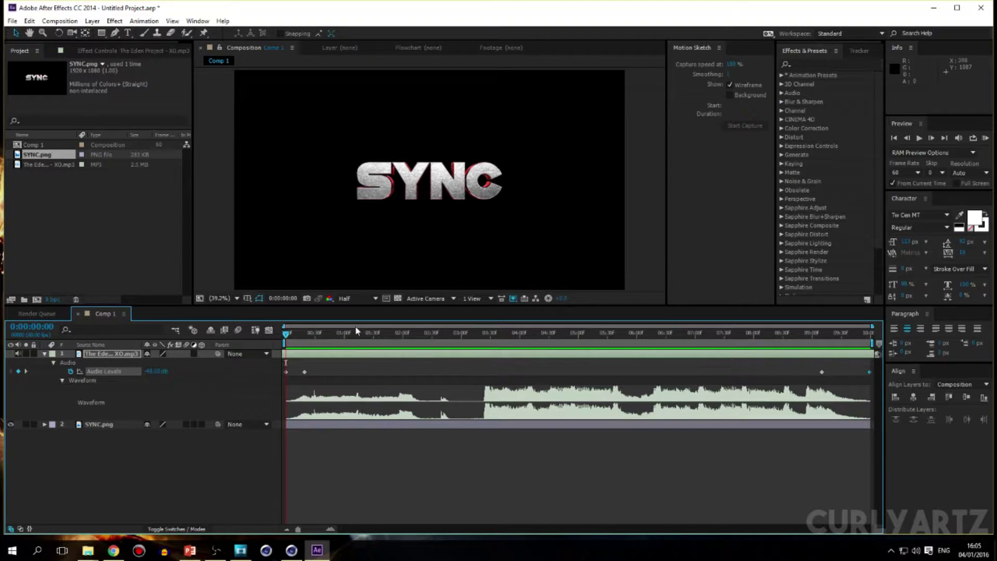
{"action": "key", "text": "KP_0"}
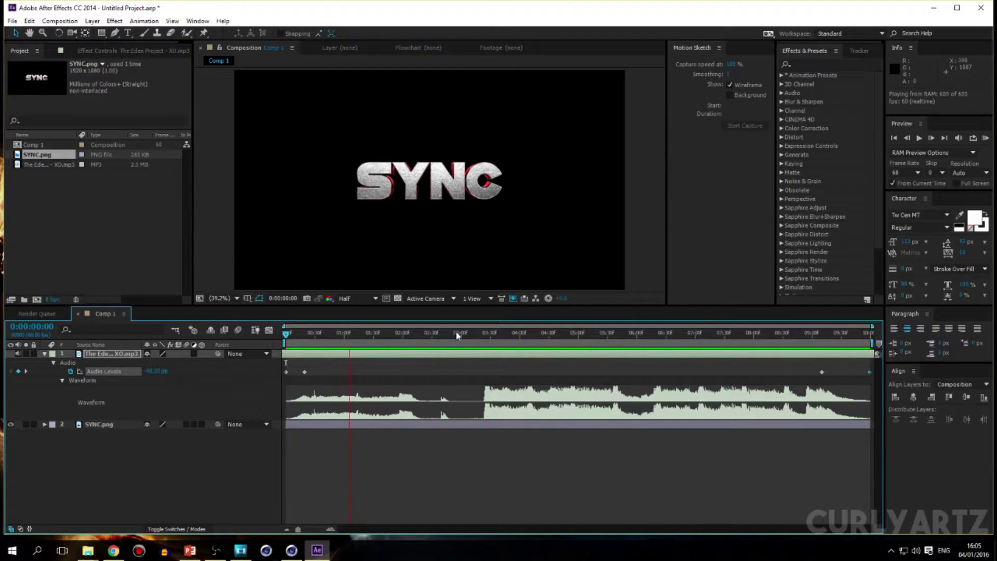
{"action": "key", "text": "space"}
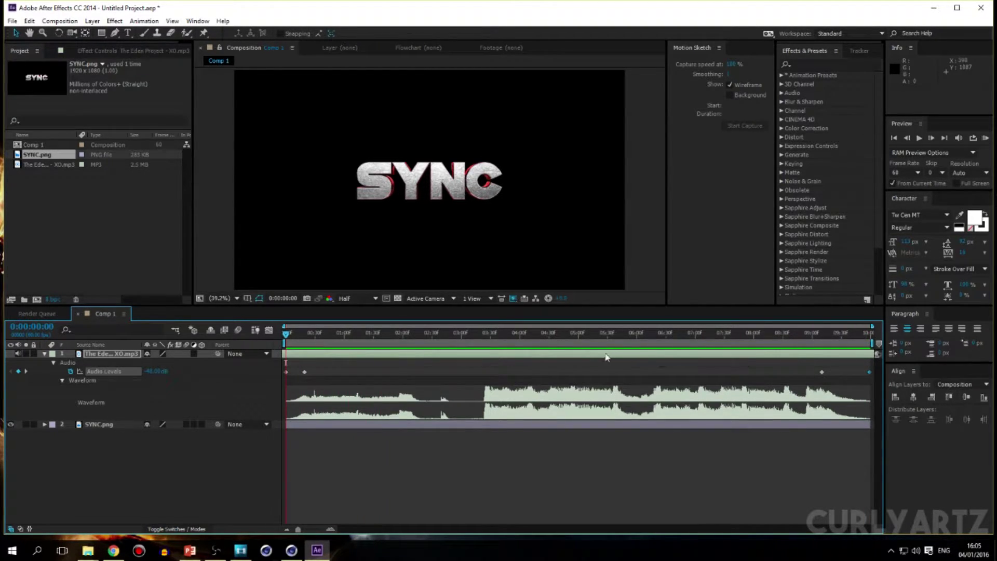
{"action": "key", "text": "KP_0"}
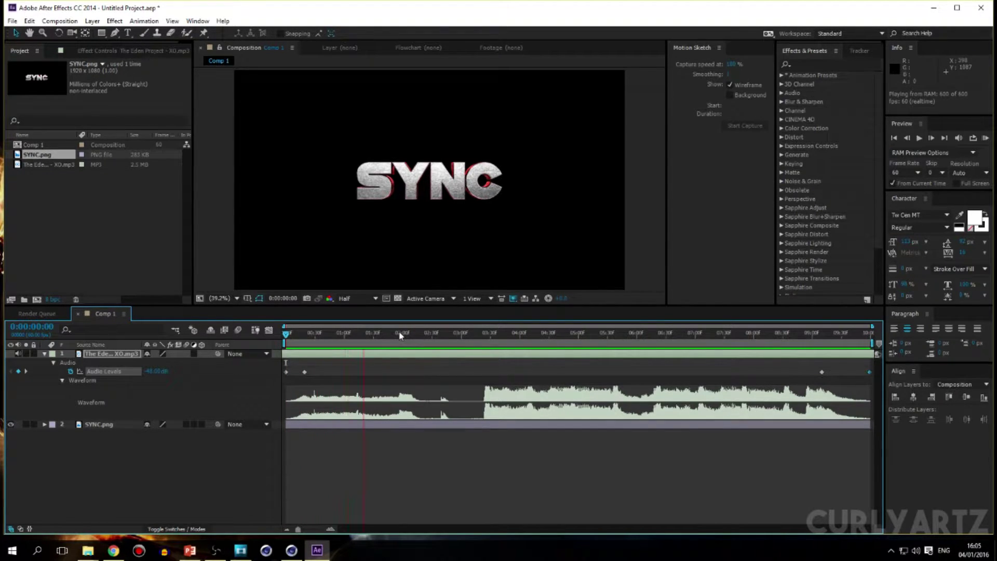
{"action": "left_click", "coordinate": [761, 334]}
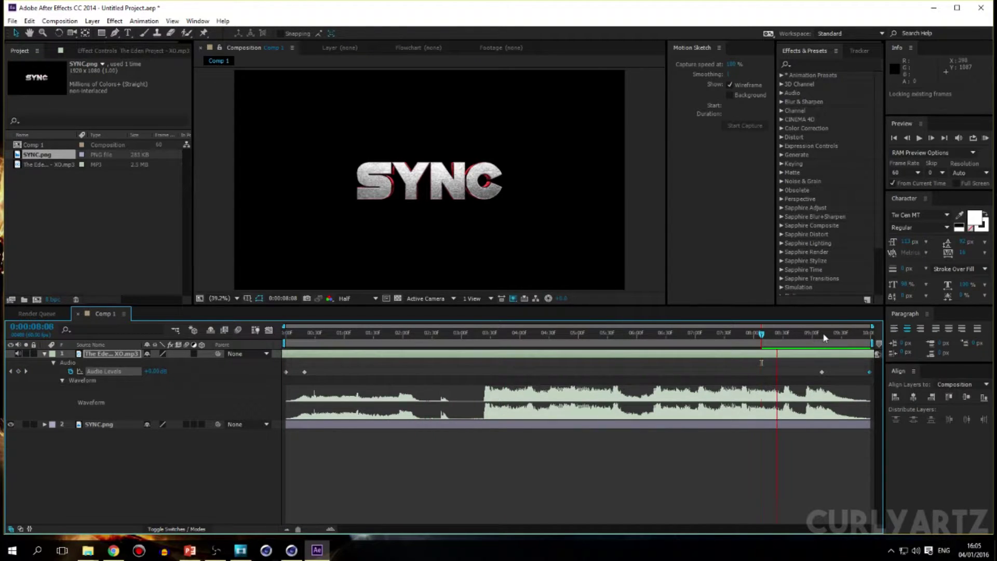
{"action": "left_click_drag", "start_coordinate": [761, 335], "coordinate": [285, 344]}
Step: Create an adjustment layer and place it between the music layer and the SYNC.png layer
{"action": "left_click", "coordinate": [96, 447]}
{"action": "right_click", "coordinate": [138, 457]}
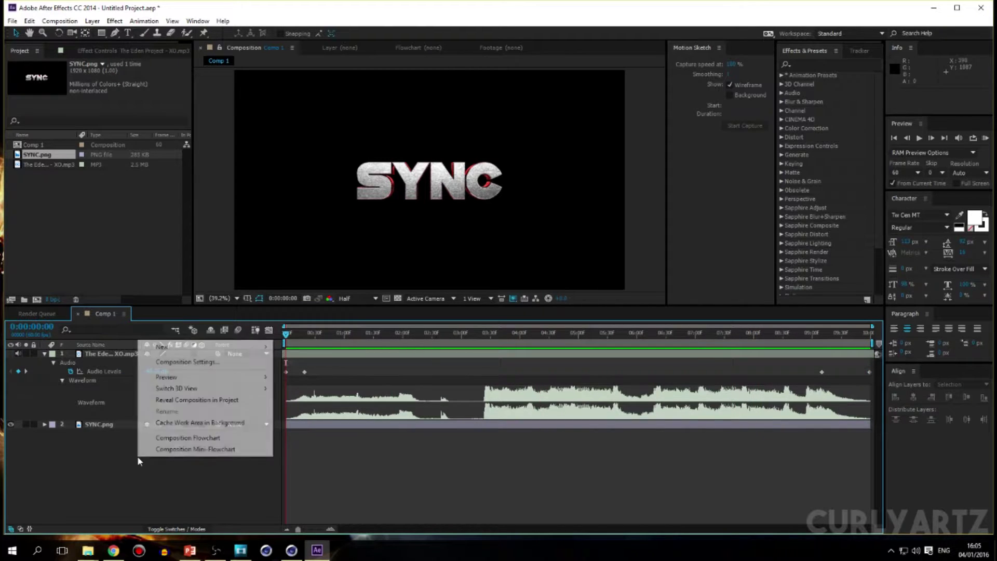
{"action": "right_click", "coordinate": [65, 472]}
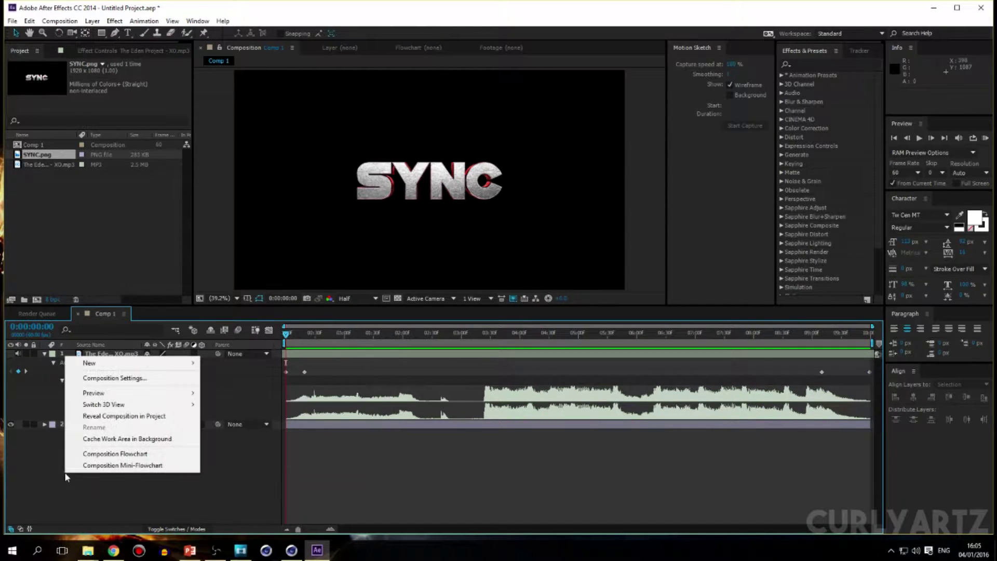
{"action": "mouse_move", "coordinate": [90, 363]}
{"action": "left_click", "coordinate": [231, 446]}
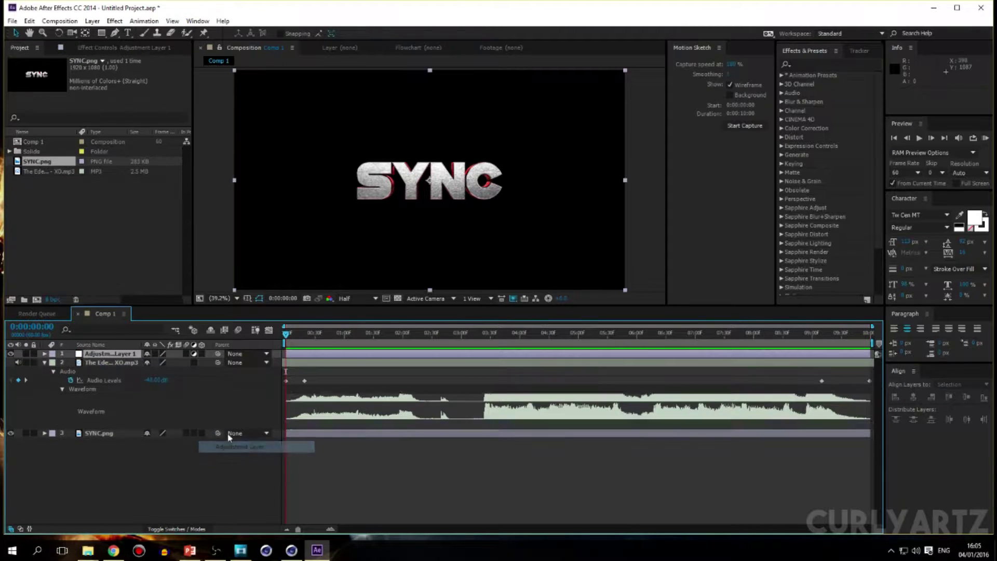
{"action": "left_click_drag", "start_coordinate": [106, 353], "coordinate": [102, 383]}
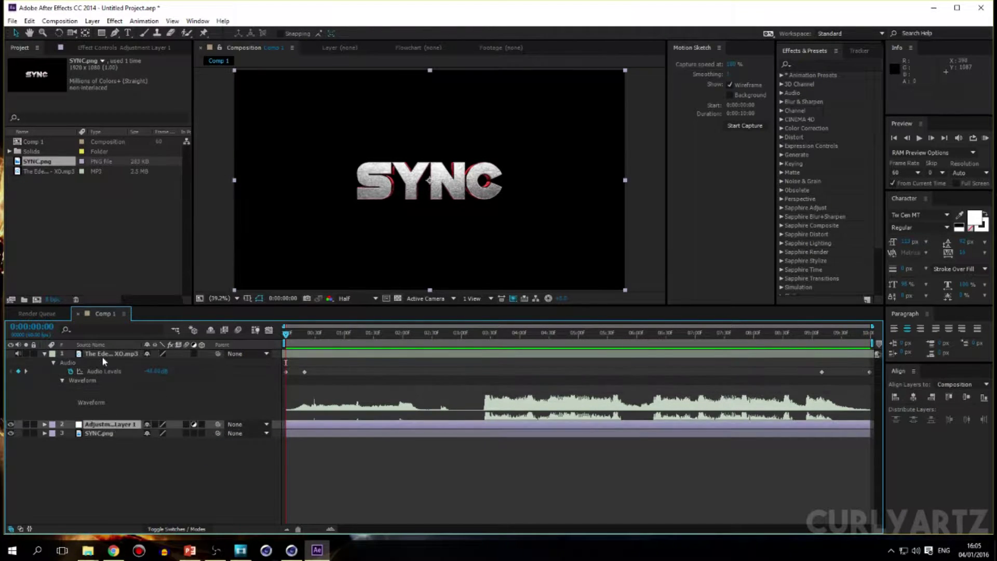
{"action": "left_click", "coordinate": [95, 444]}
{"action": "left_click", "coordinate": [92, 425]}
{"action": "left_click", "coordinate": [90, 435]}
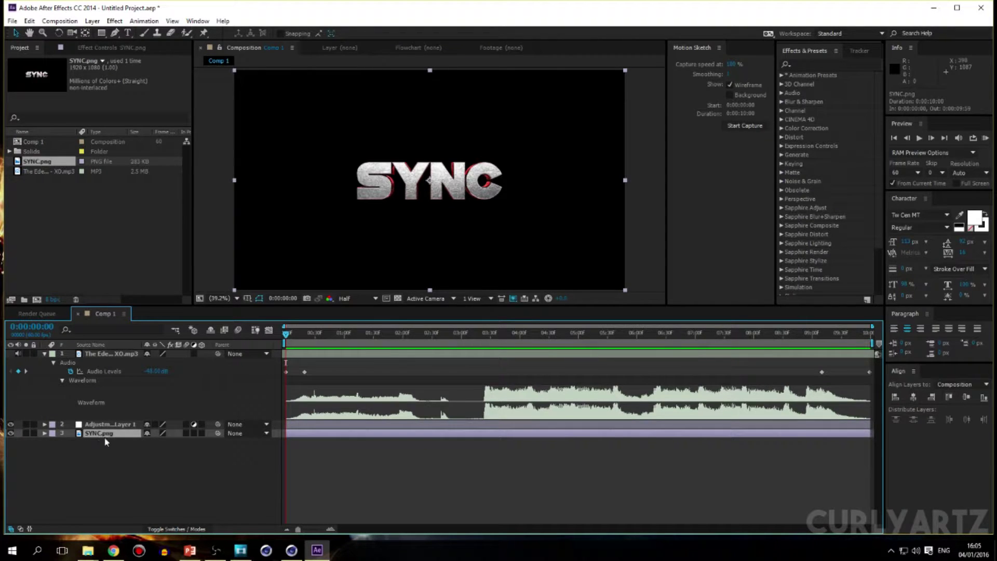
{"action": "left_click", "coordinate": [97, 435]}
{"action": "left_click", "coordinate": [107, 445]}
Step: Add layer markers to the adjustment layer on each beat from the drop onward while previewing from the start
{"action": "left_click", "coordinate": [122, 426]}
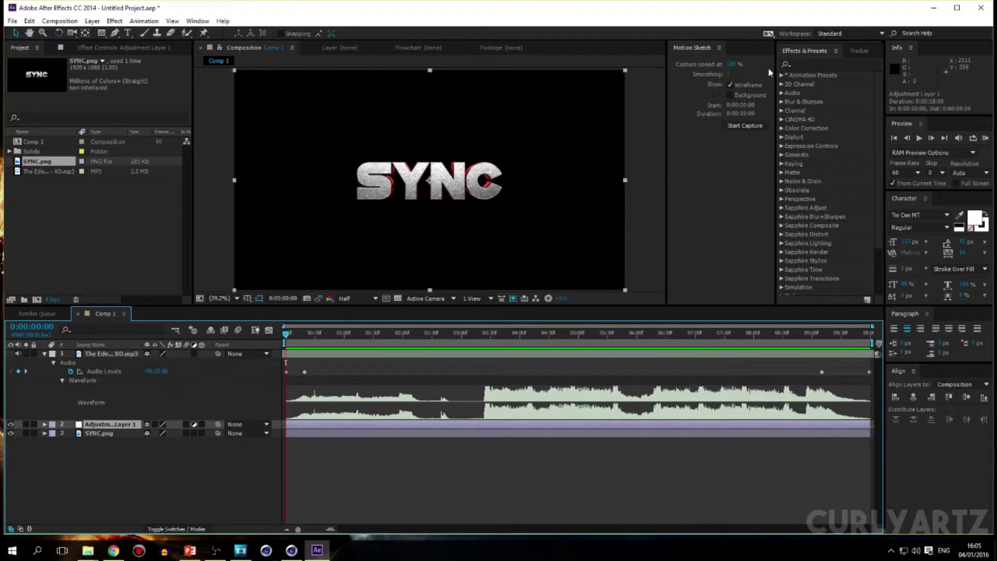
{"action": "left_click", "coordinate": [799, 64]}
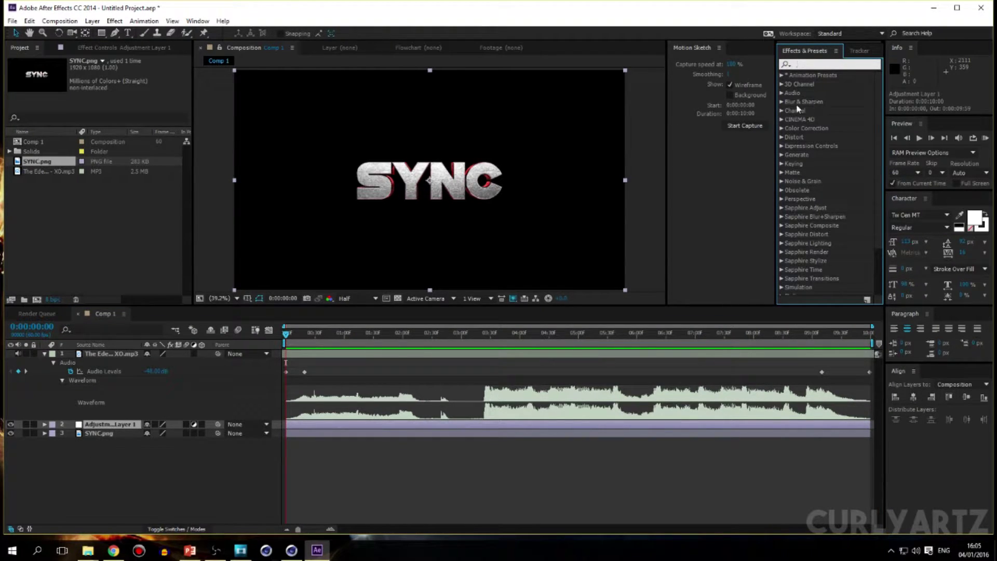
{"action": "left_click", "coordinate": [289, 334]}
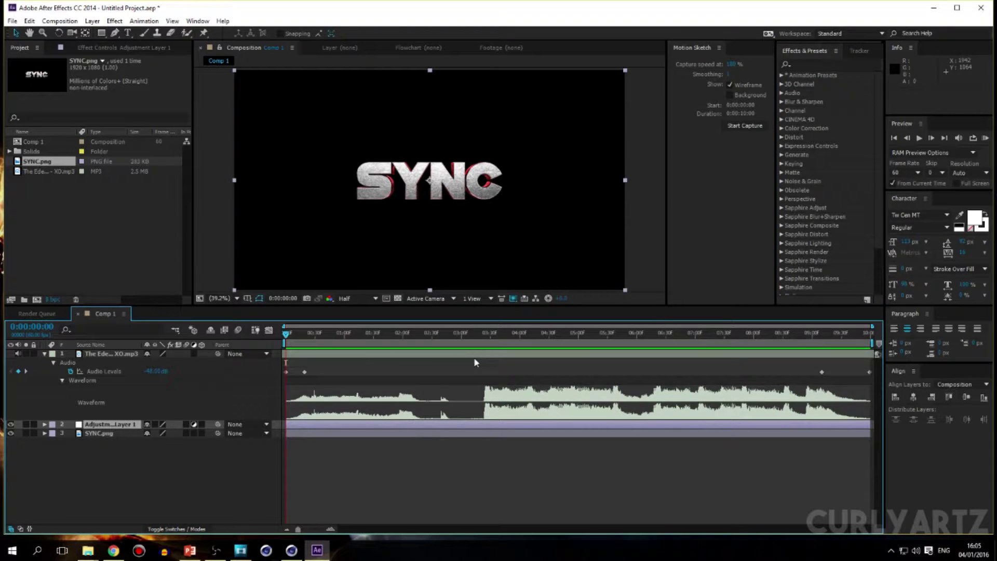
{"action": "left_click", "coordinate": [488, 342]}
{"action": "left_click_drag", "start_coordinate": [489, 341], "coordinate": [487, 341]}
{"action": "key", "text": "Page_Up"}
{"action": "key", "text": "Page_Up"}
{"action": "left_click_drag", "start_coordinate": [486, 335], "coordinate": [270, 343]}
{"action": "key", "text": "KP_0"}
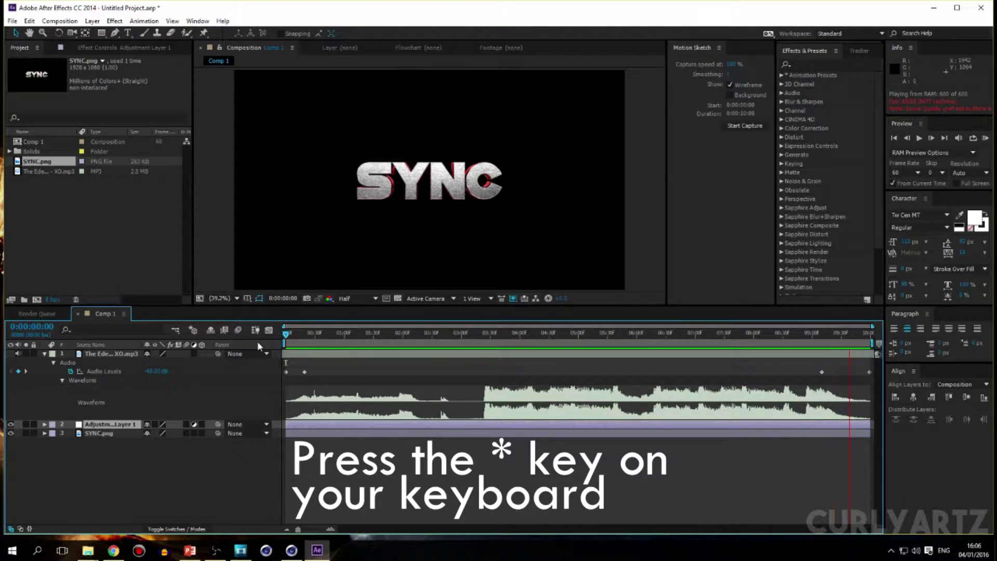
{"action": "key", "text": "space"}
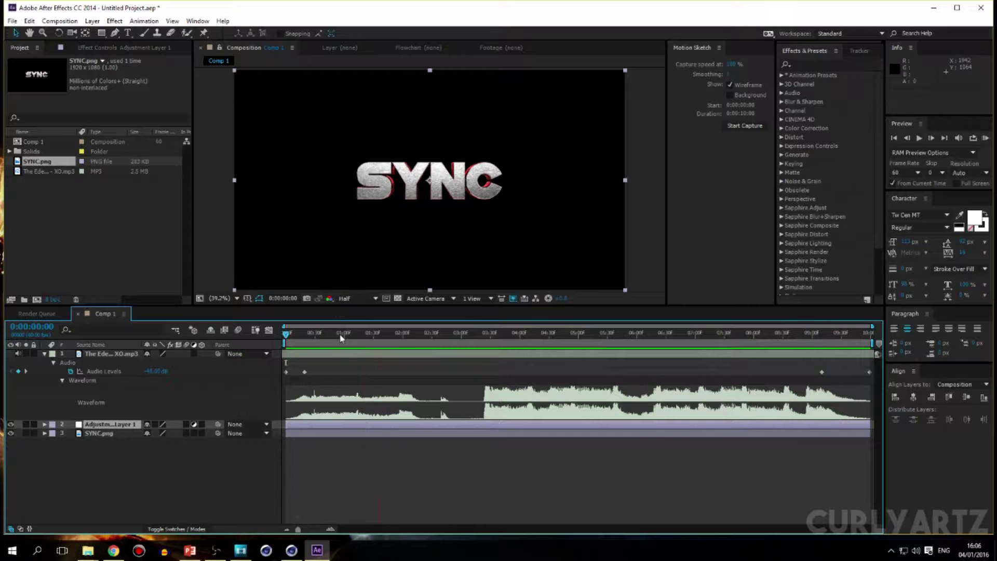
Step: Set the current time to the first marker at 0:00:03:35 and apply the Transform effect to the adjustment layer
{"action": "left_click_drag", "start_coordinate": [486, 339], "coordinate": [495, 341]}
{"action": "left_click", "coordinate": [804, 64]}
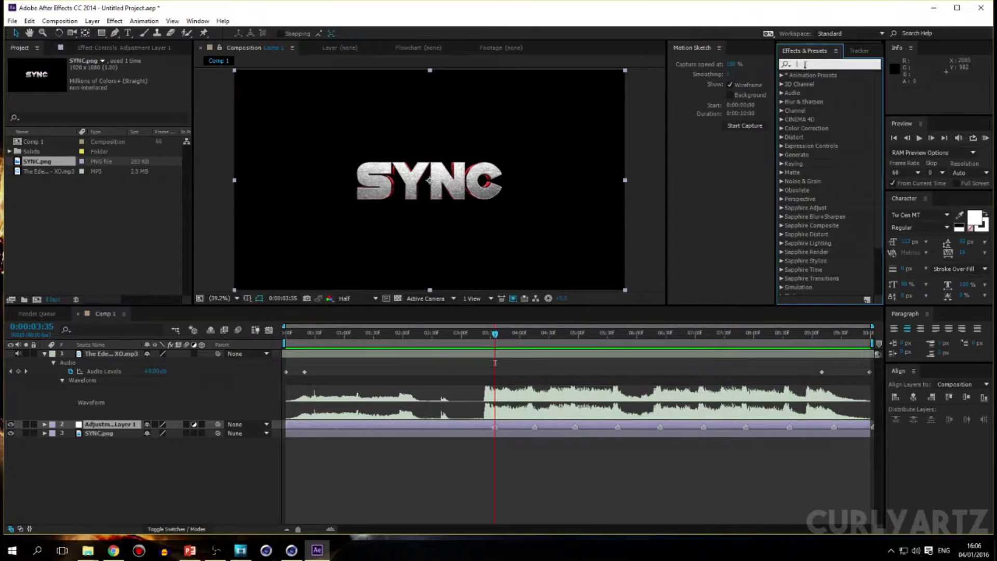
{"action": "type", "text": "tran"}
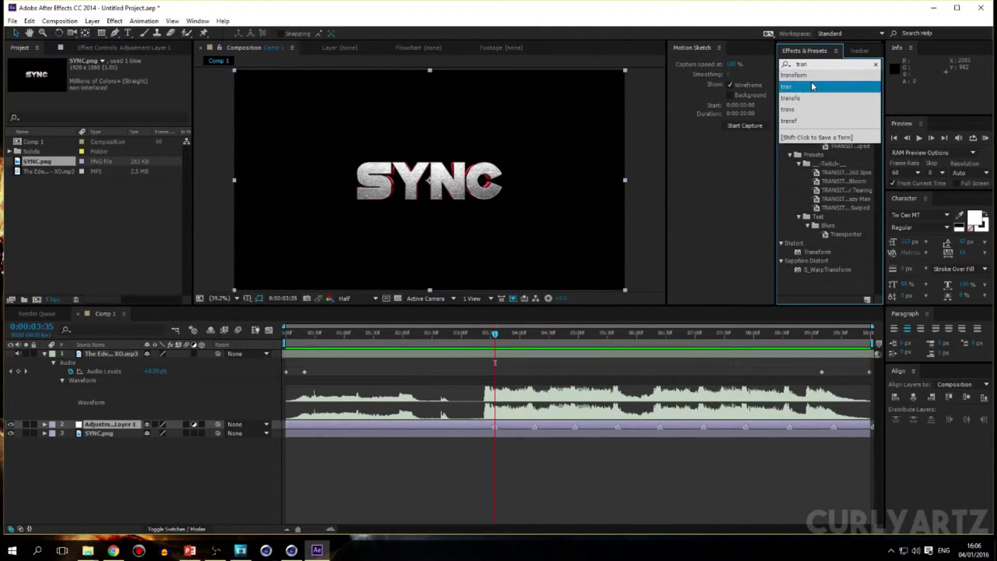
{"action": "type", "text": "sform"}
{"action": "left_click_drag", "start_coordinate": [816, 84], "coordinate": [75, 431]}
Step: Reveal the adjustment layer's Transform effect properties and set the current time to 0:00:03:33, two frames before the first marker
{"action": "left_click", "coordinate": [44, 424]}
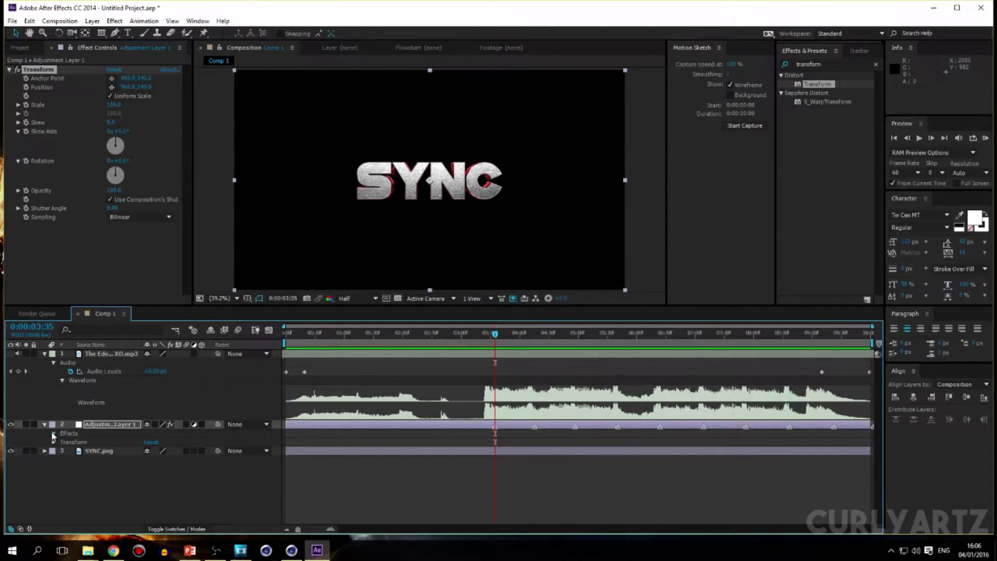
{"action": "left_click", "coordinate": [53, 433]}
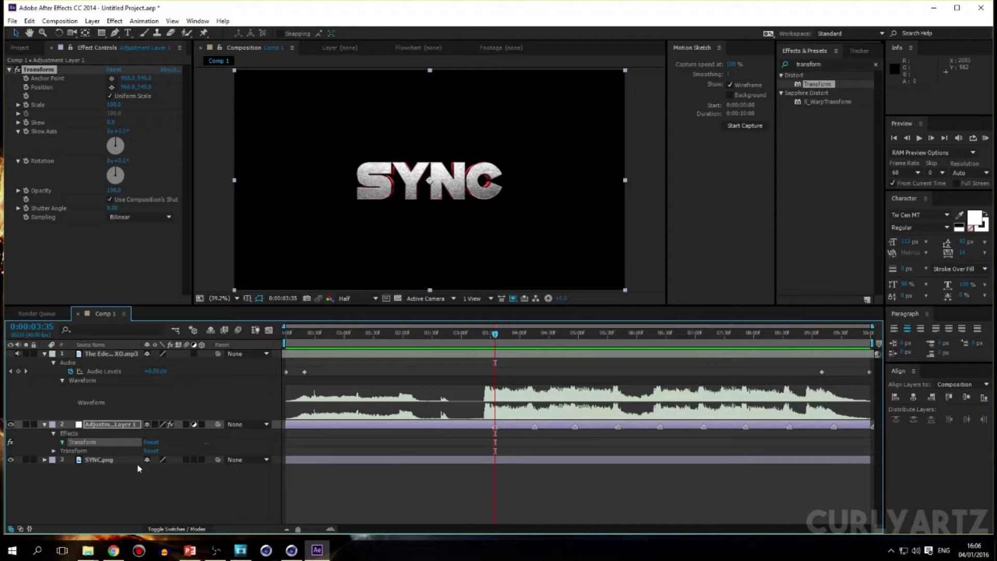
{"action": "left_click", "coordinate": [62, 442]}
{"action": "left_click_drag", "start_coordinate": [299, 532], "coordinate": [307, 530]}
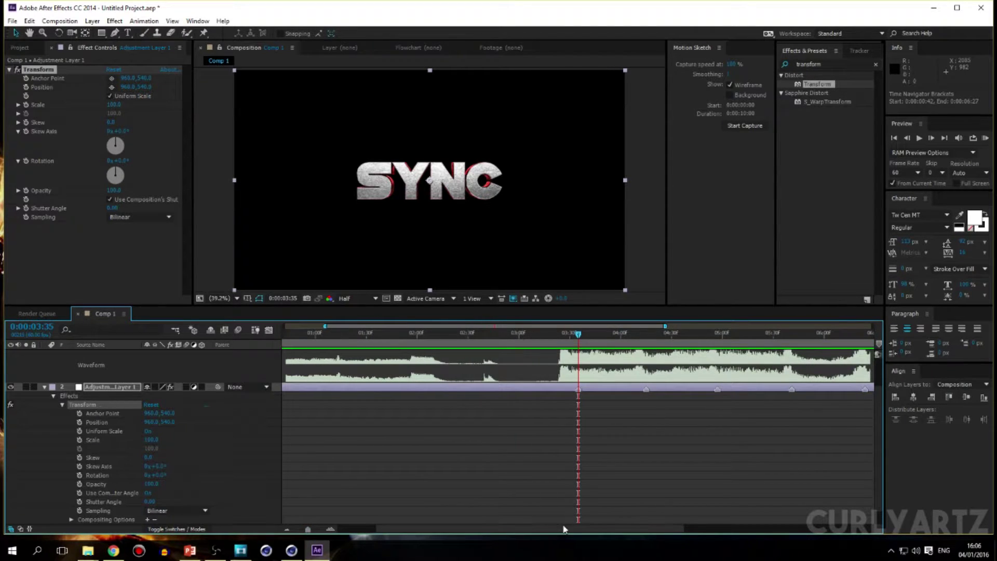
{"action": "left_click_drag", "start_coordinate": [566, 530], "coordinate": [574, 529]}
{"action": "key", "text": "Page_Up"}
{"action": "key", "text": "Page_Up"}
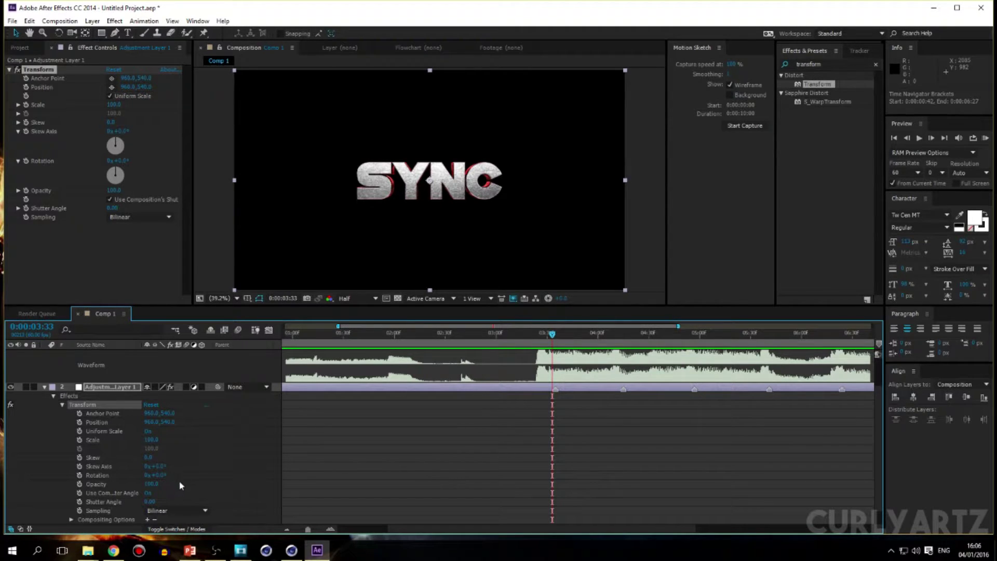
Step: Start keyframing the adjustment layer's Transform Scale two frames before the first marker and set Scale to 125 at the marker
{"action": "left_click", "coordinate": [79, 439]}
{"action": "key", "text": "Page_Down"}
{"action": "key", "text": "Page_Down"}
{"action": "left_click", "coordinate": [151, 440]}
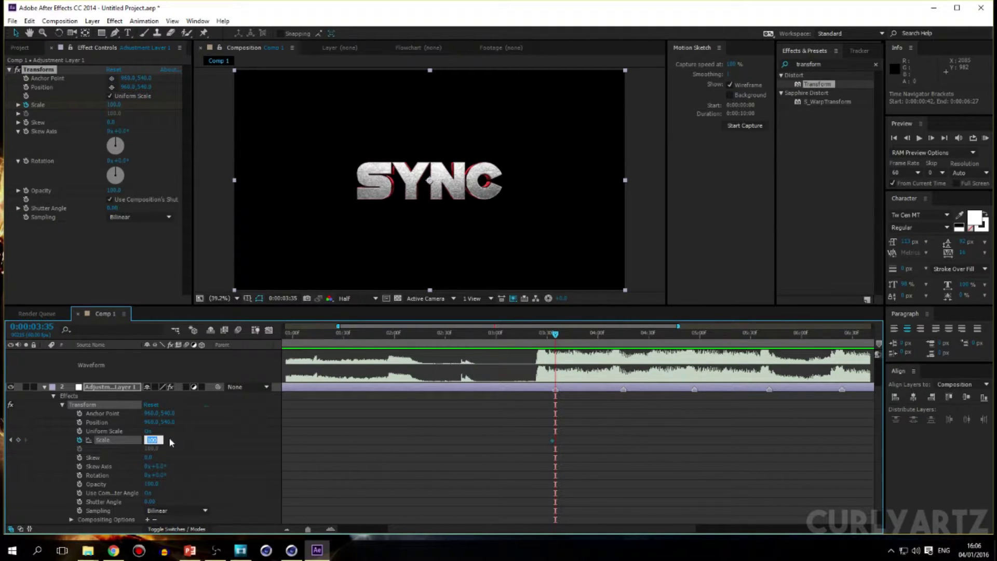
{"action": "left_click", "coordinate": [169, 438]}
{"action": "left_click", "coordinate": [152, 439]}
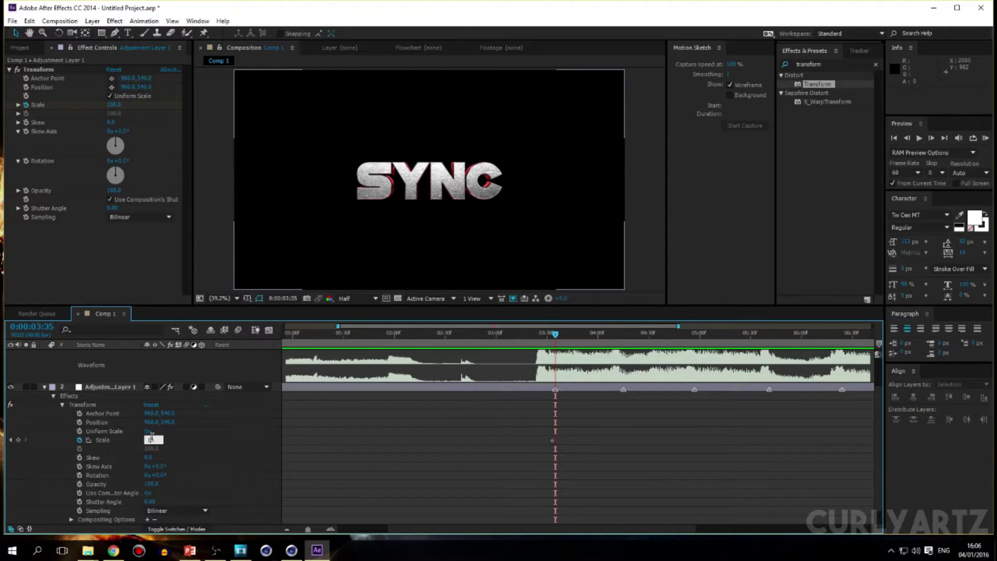
{"action": "key", "text": "Return"}
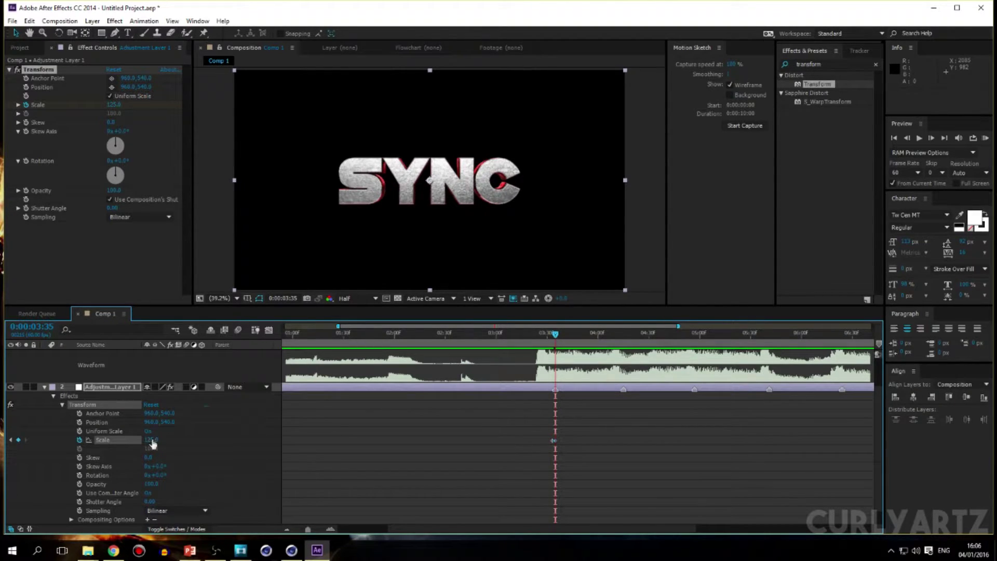
Step: Adjust the Scale keyframe at the first marker, trying 115 and settling on 120
{"action": "left_click", "coordinate": [152, 441]}
{"action": "type", "text": "115"}
{"action": "key", "text": "Return"}
{"action": "left_click", "coordinate": [152, 440]}
{"action": "type", "text": "1"}
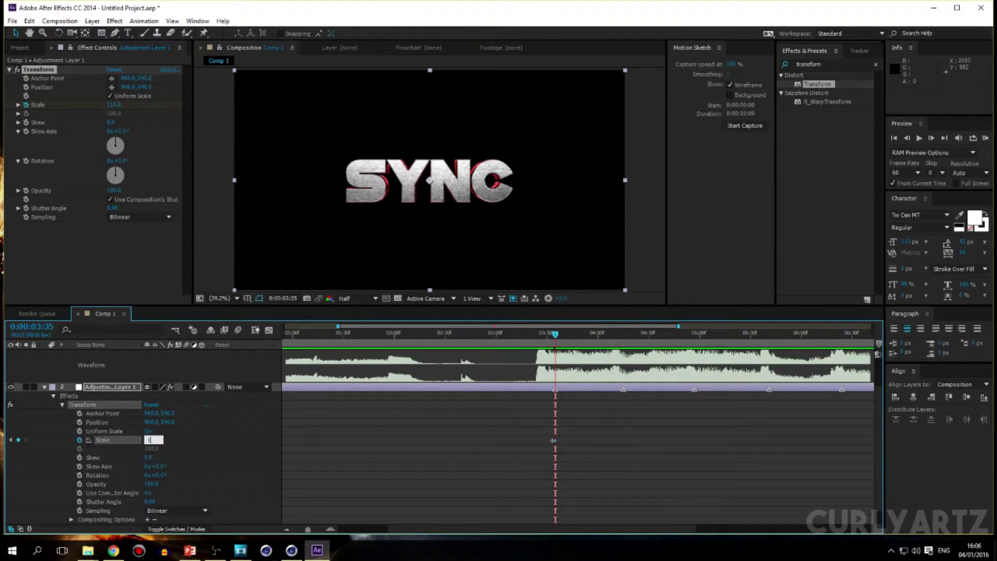
{"action": "type", "text": "20"}
{"action": "key", "text": "Return"}
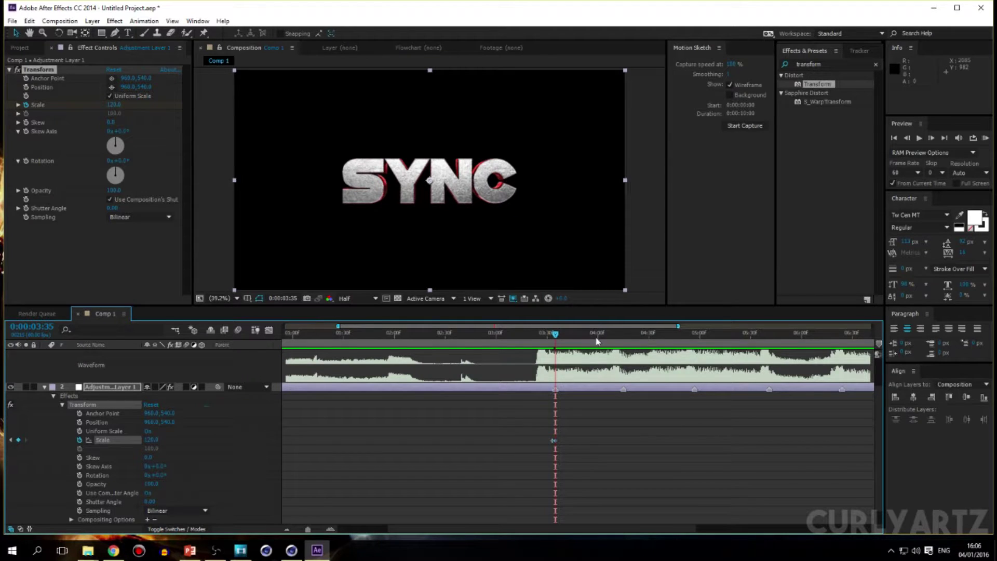
Step: Copy the two Scale keyframes and paste them two frames before the second, third and fourth markers
{"action": "left_click_drag", "start_coordinate": [577, 478], "coordinate": [502, 444]}
{"action": "key", "text": "ctrl+c"}
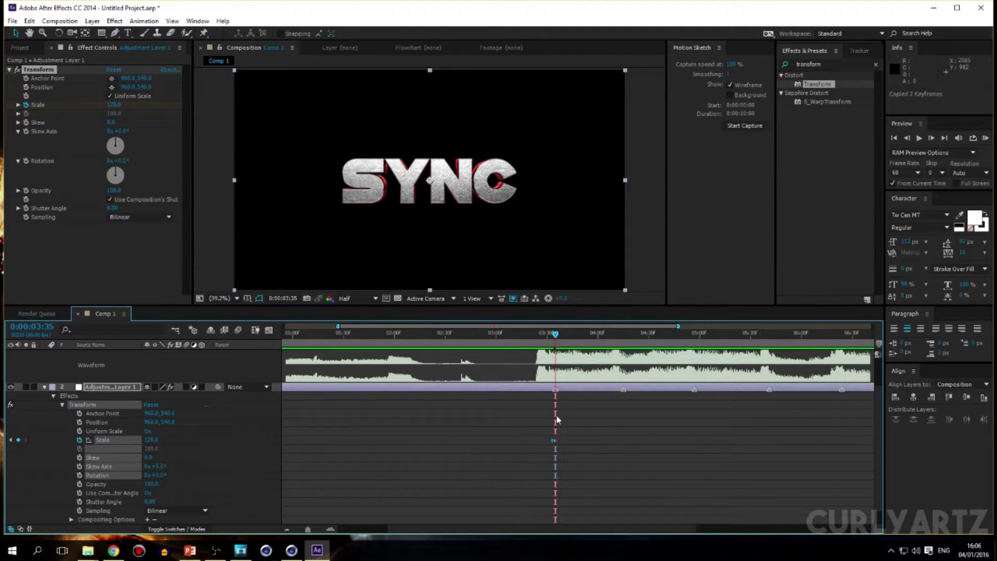
{"action": "left_click_drag", "start_coordinate": [554, 335], "coordinate": [626, 336]}
{"action": "key", "text": "ctrl+v"}
{"action": "left_click_drag", "start_coordinate": [692, 341], "coordinate": [771, 344]}
{"action": "key", "text": "Page_Up"}
{"action": "key", "text": "Page_Up"}
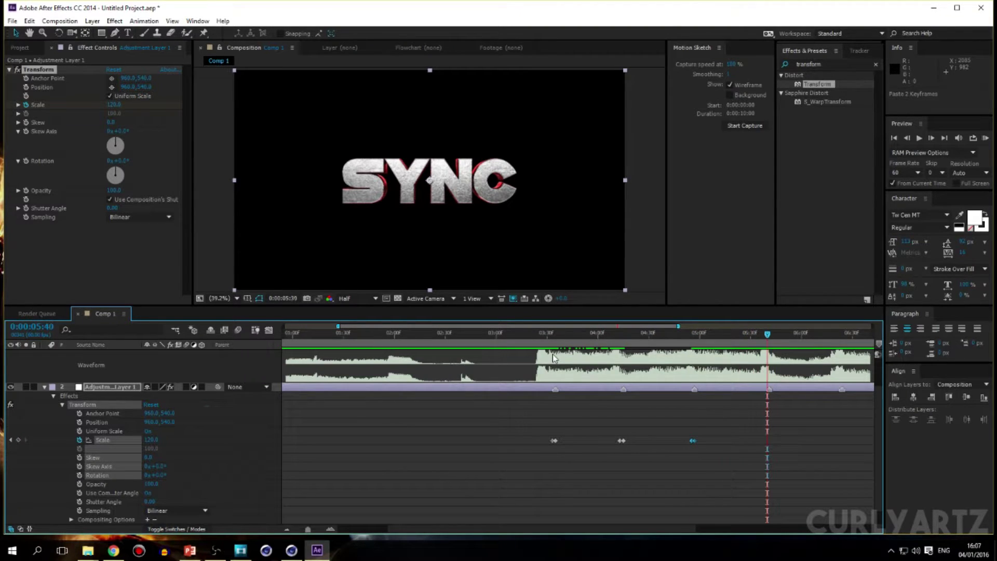
{"action": "key", "text": "ctrl+v"}
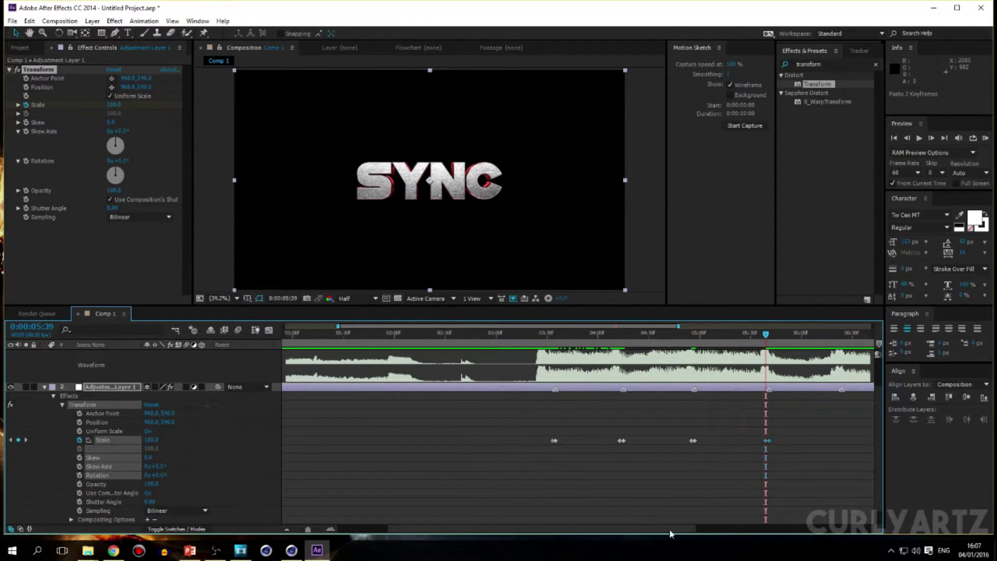
Step: Paste the Scale keyframe pair two frames before the fifth marker at 0:00:06:23 and the sixth marker at 0:00:07:09
{"action": "left_click_drag", "start_coordinate": [672, 533], "coordinate": [879, 530]}
{"action": "left_click", "coordinate": [504, 333]}
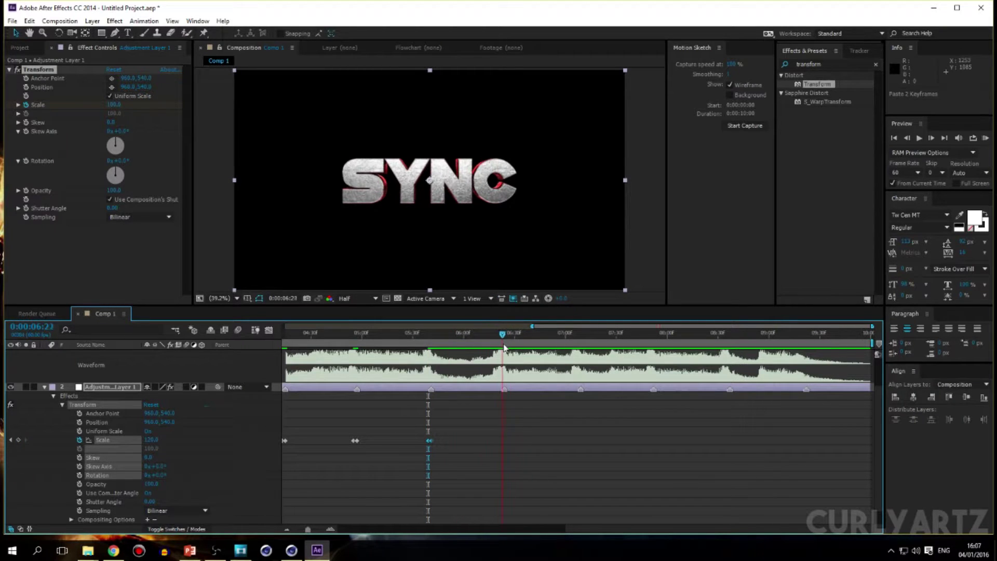
{"action": "key", "text": "Page_Up"}
{"action": "key", "text": "Page_Up"}
{"action": "key", "text": "ctrl+v"}
{"action": "left_click", "coordinate": [580, 333]}
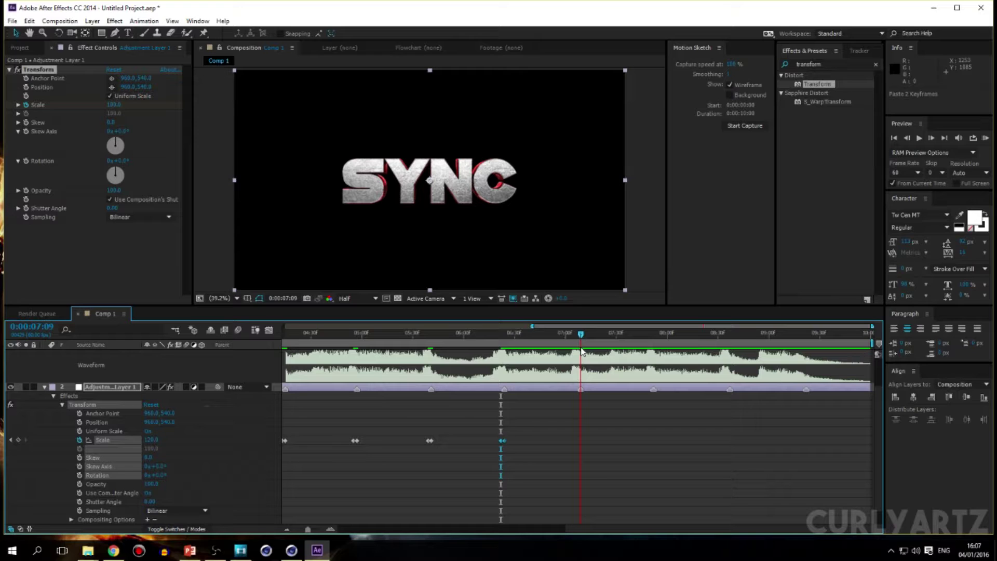
{"action": "key", "text": "Page_Up"}
{"action": "key", "text": "Page_Up"}
{"action": "key", "text": "ctrl+v"}
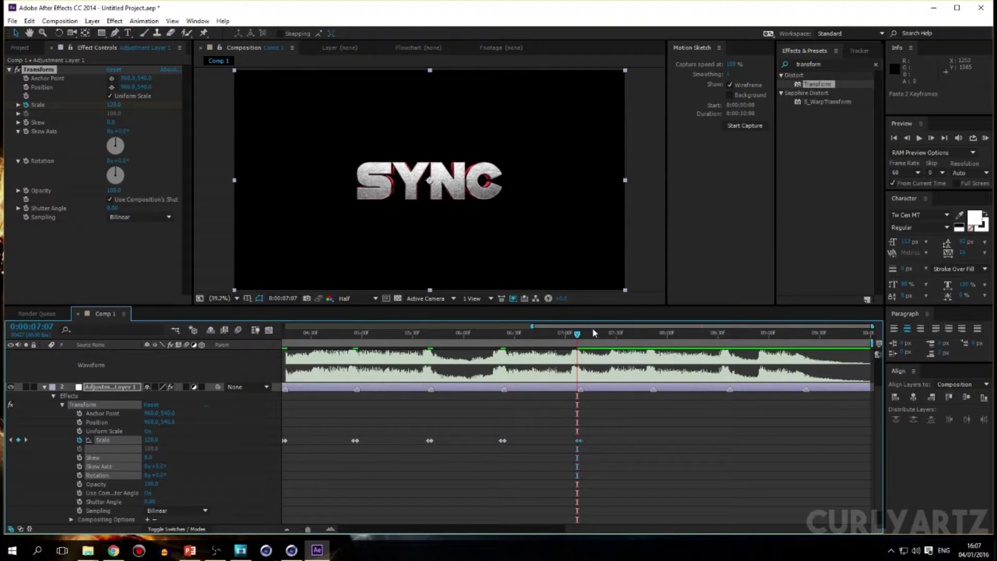
Step: Paste the Scale keyframe pair just before the seventh and eighth markers, at 0:00:07:50 and 0:00:08:35
{"action": "left_click", "coordinate": [641, 333]}
{"action": "left_click", "coordinate": [654, 332]}
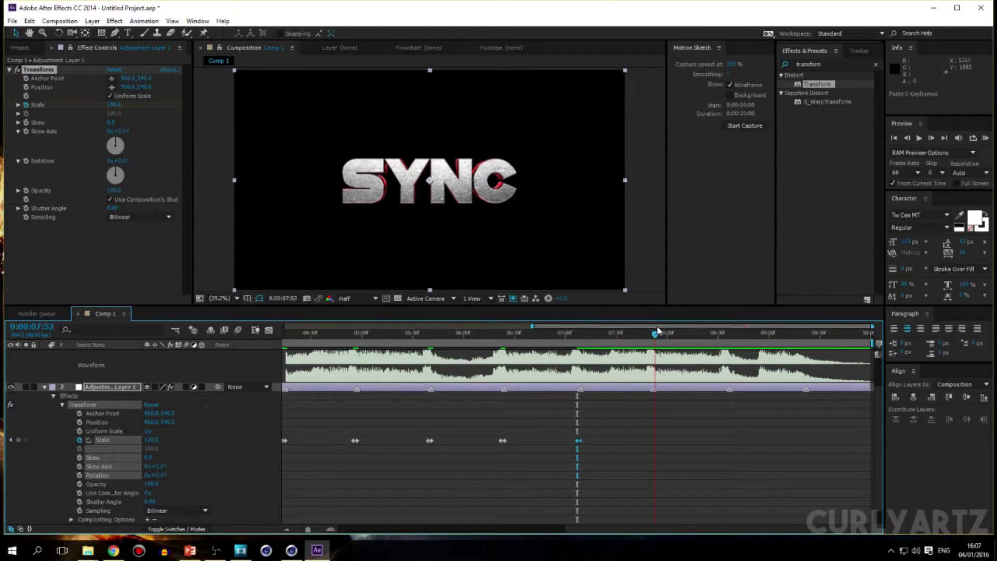
{"action": "key", "text": "Page_Up"}
{"action": "key", "text": "Page_Up"}
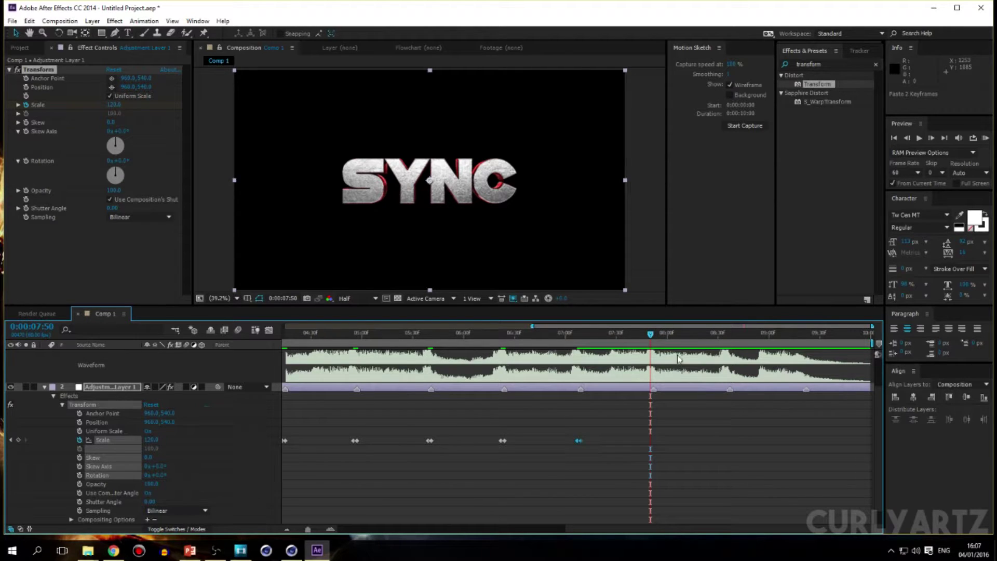
{"action": "key", "text": "ctrl+v"}
{"action": "left_click_drag", "start_coordinate": [649, 337], "coordinate": [727, 377]}
{"action": "key", "text": "ctrl+v"}
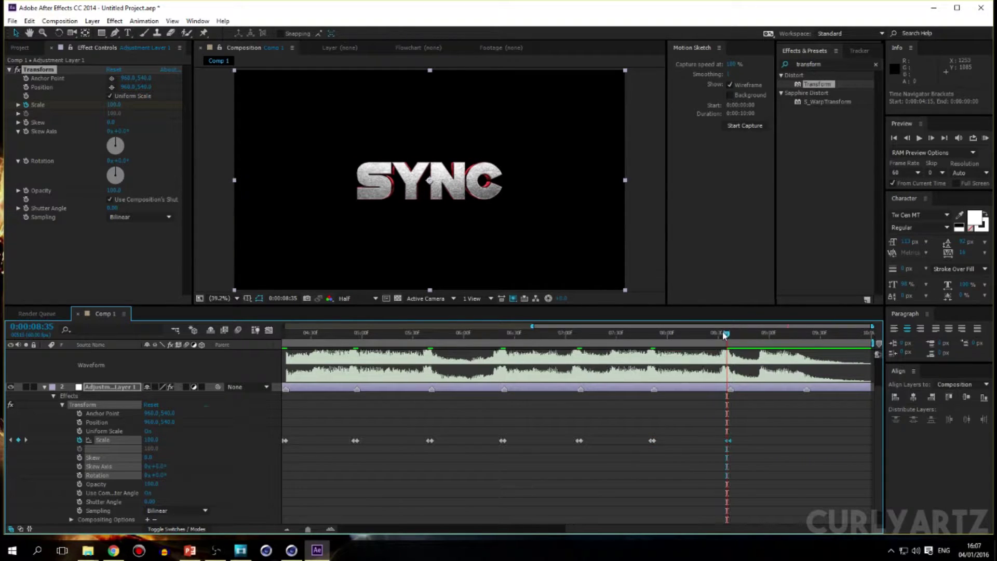
Step: Paste the Scale keyframe pair at the ninth marker and set Scale to 100 at 0:00:09:59
{"action": "left_click", "coordinate": [738, 336]}
{"action": "left_click_drag", "start_coordinate": [744, 341], "coordinate": [873, 340]}
{"action": "key", "text": "ctrl+v"}
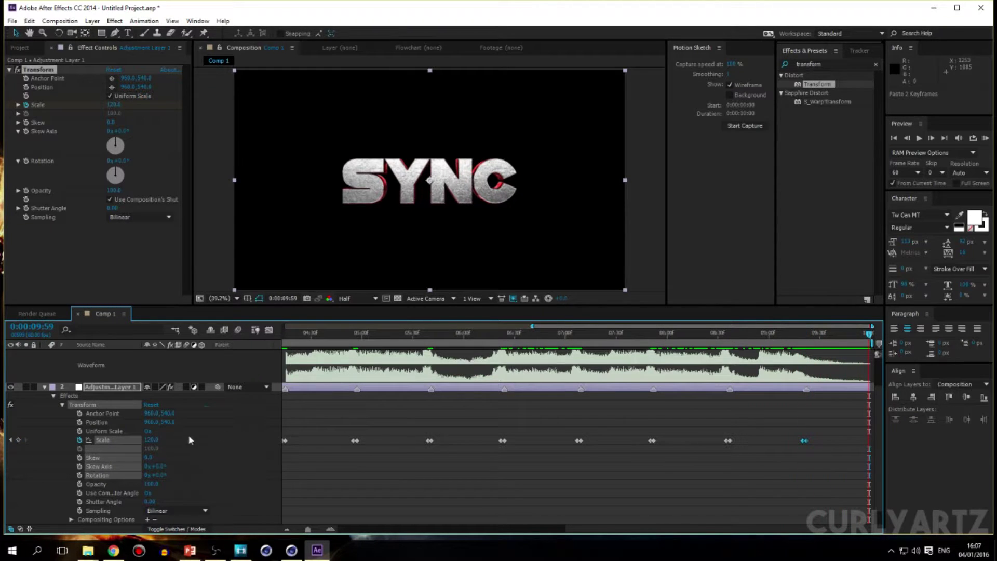
{"action": "left_click", "coordinate": [150, 440]}
{"action": "type", "text": "1"}
{"action": "key", "text": "Return"}
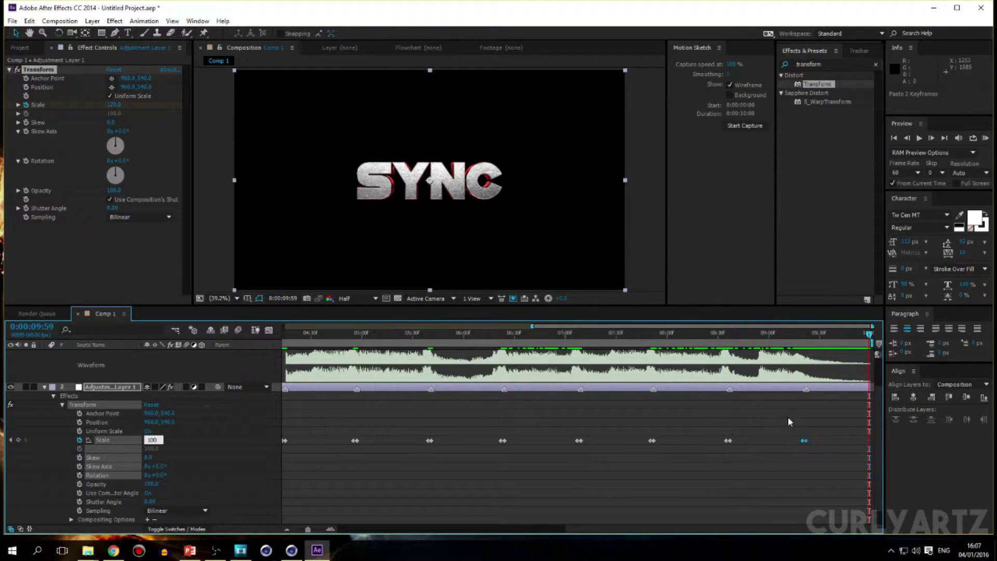
{"action": "mouse_move", "coordinate": [869, 334]}
{"action": "left_mouse_down"}
{"action": "mouse_move", "coordinate": [810, 335]}
{"action": "mouse_move", "coordinate": [872, 335]}
{"action": "left_mouse_up"}
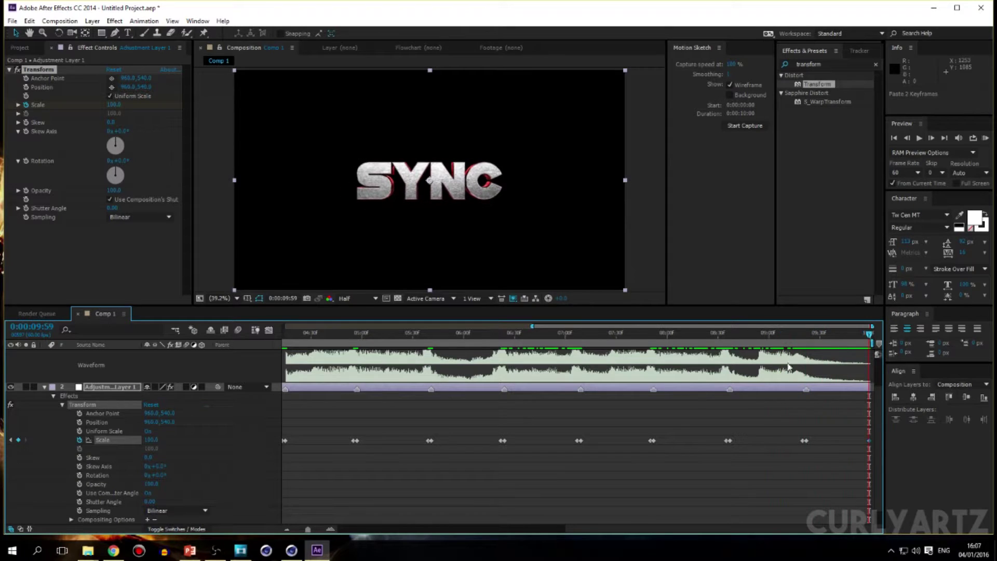
Step: Fit the whole composition in the timeline and preview it to check the beat timing
{"action": "left_click_drag", "start_coordinate": [309, 529], "coordinate": [287, 530]}
{"action": "left_click", "coordinate": [447, 335]}
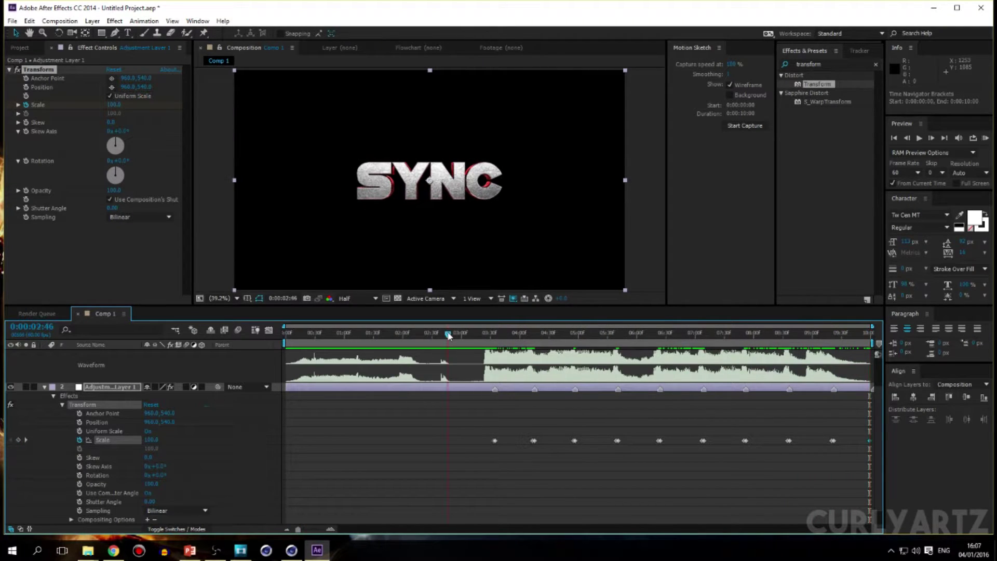
{"action": "key", "text": "KP_0"}
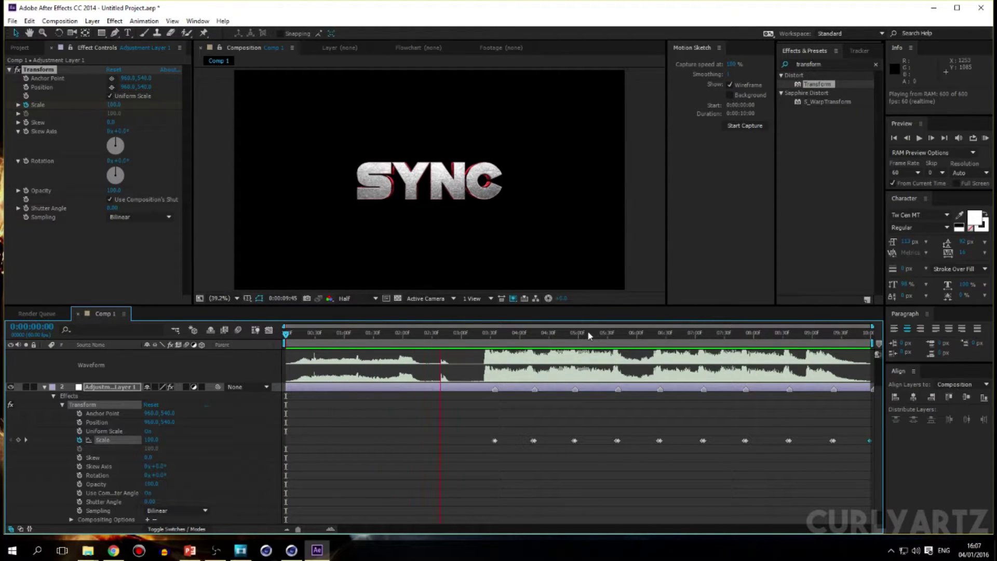
Step: Shift all the Scale keyframes earlier so the first pair lines up with the drop in the waveform, and preview
{"action": "left_click", "coordinate": [490, 337]}
{"action": "left_click_drag", "start_coordinate": [490, 337], "coordinate": [488, 337]}
{"action": "left_click_drag", "start_coordinate": [881, 441], "coordinate": [881, 416]}
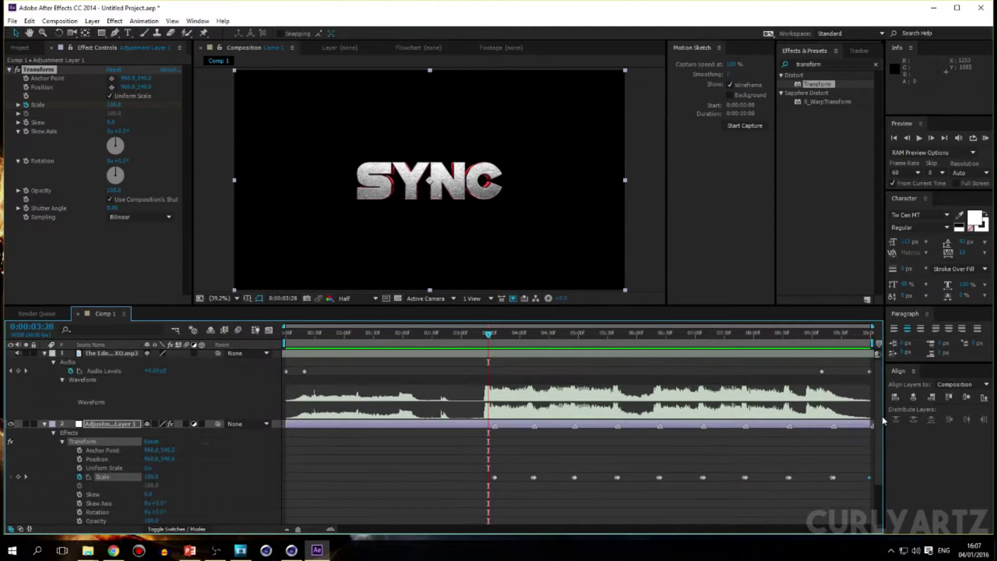
{"action": "left_click_drag", "start_coordinate": [490, 340], "coordinate": [487, 340]}
{"action": "left_click_drag", "start_coordinate": [470, 450], "coordinate": [874, 500]}
{"action": "left_click_drag", "start_coordinate": [494, 478], "coordinate": [487, 478]}
{"action": "key", "text": "KP_0"}
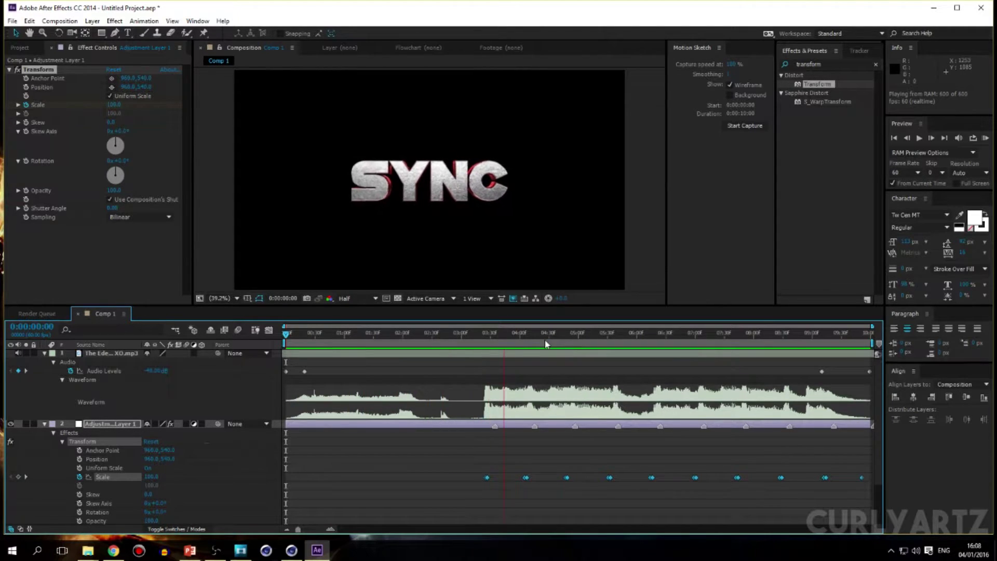
Step: Nudge all the Scale keyframes slightly earlier and check the sync by previewing and scrubbing through the composition
{"action": "key", "text": "space"}
{"action": "left_click", "coordinate": [487, 477]}
{"action": "key", "text": "space"}
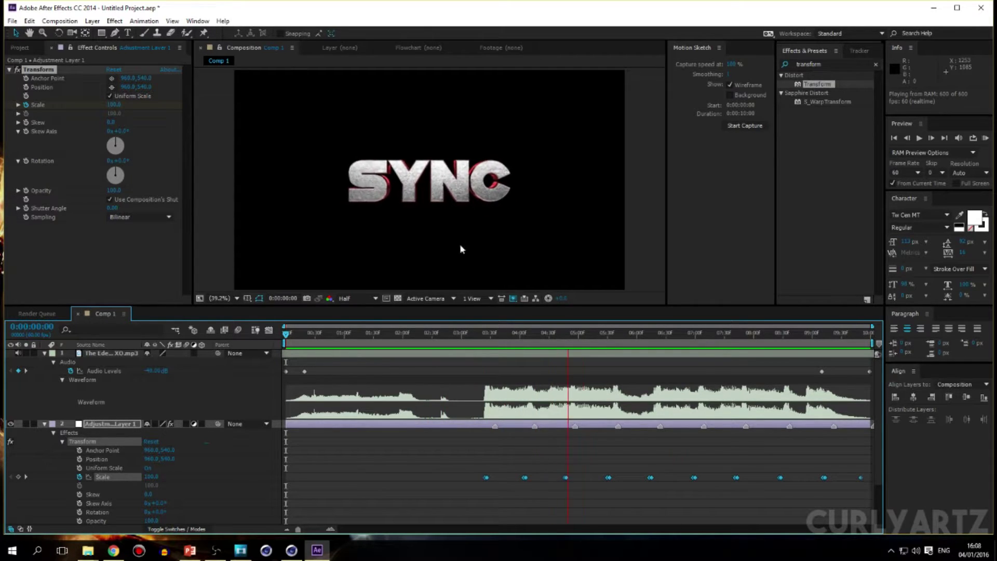
{"action": "left_click", "coordinate": [446, 332]}
{"action": "left_click_drag", "start_coordinate": [438, 331], "coordinate": [284, 347]}
{"action": "key", "text": "KP_0"}
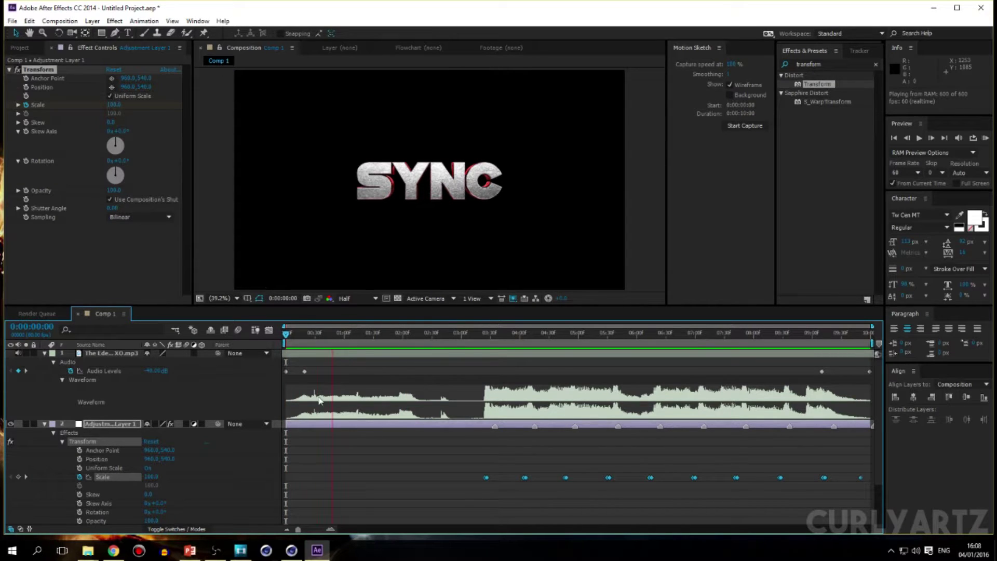
{"action": "key", "text": "space"}
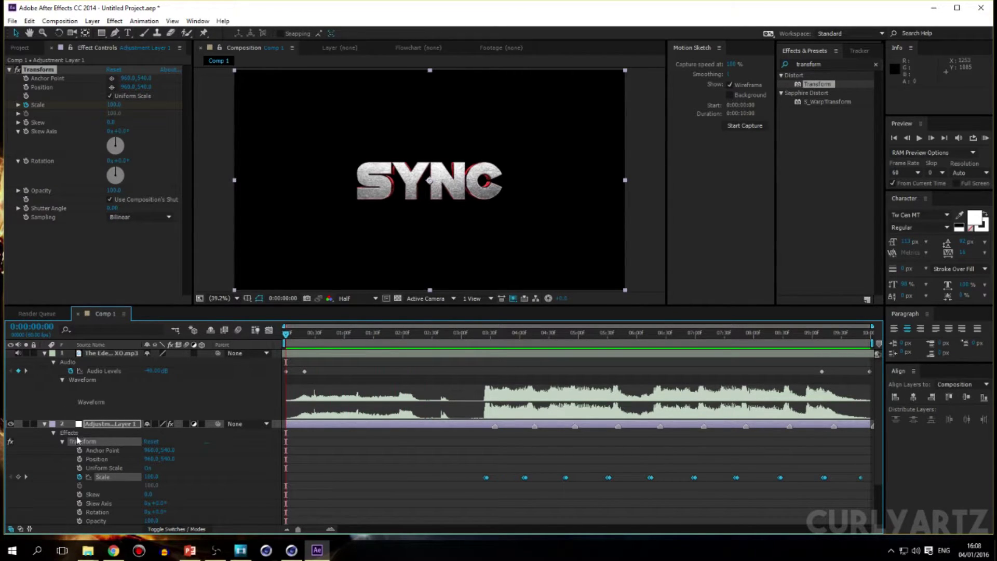
{"action": "left_click_drag", "start_coordinate": [291, 337], "coordinate": [788, 354]}
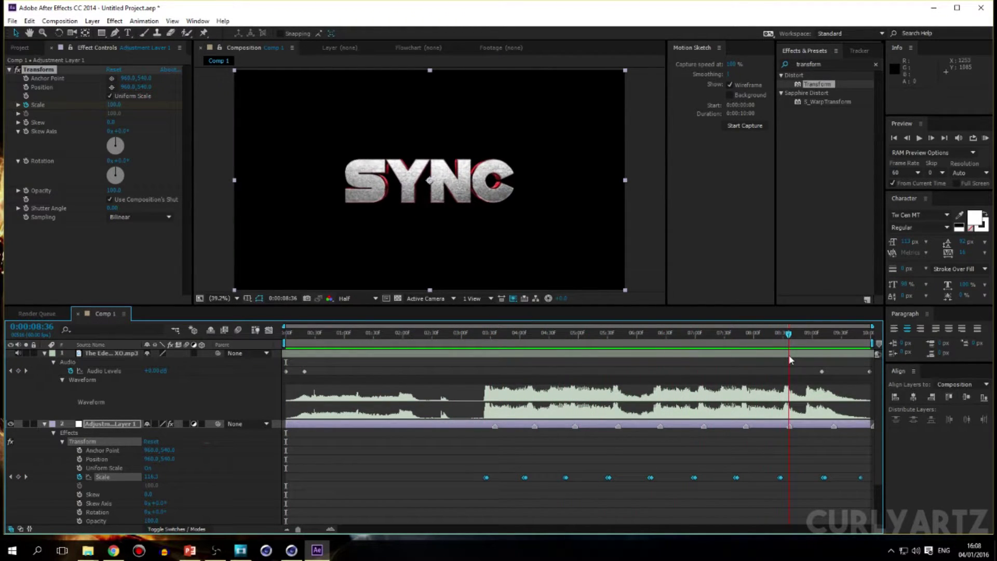
Step: Search the effects for tw and select the Twitch effect under Video Copilot
{"action": "left_click_drag", "start_coordinate": [835, 64], "coordinate": [710, 61]}
{"action": "key", "text": "BackSpace"}
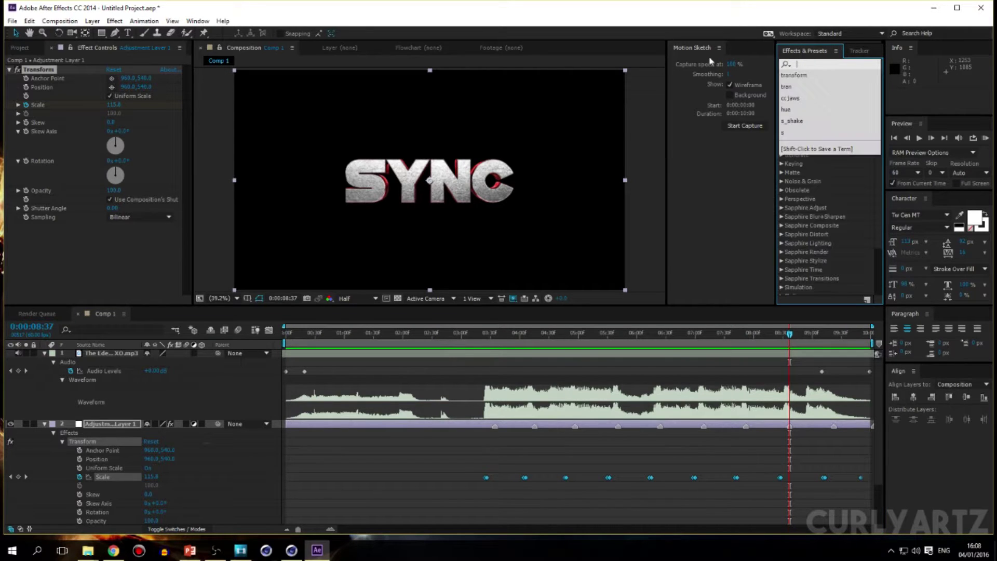
{"action": "type", "text": "tw"}
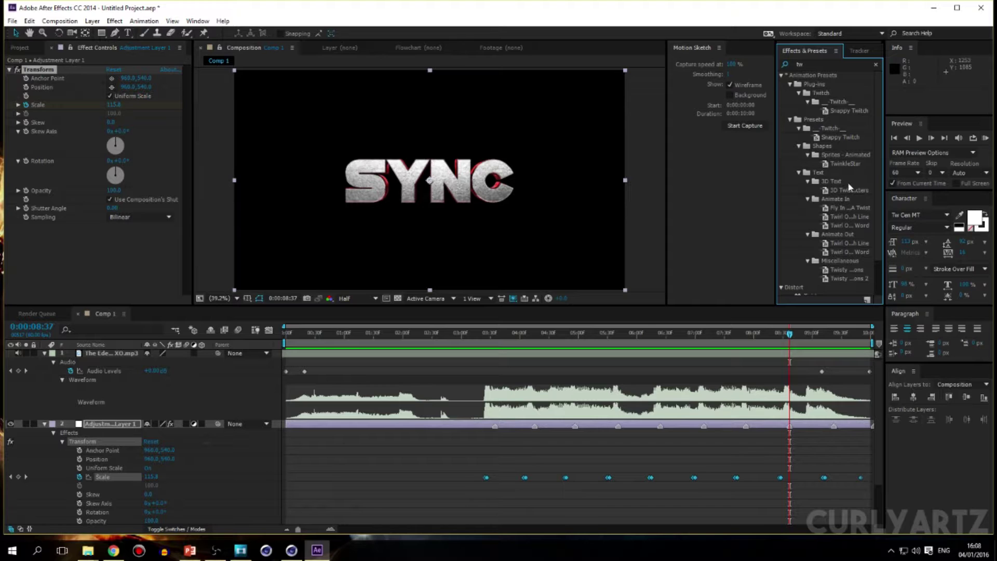
{"action": "scroll", "coordinate": [839, 223], "scroll_direction": "down", "scroll_amount": 2}
{"action": "left_click", "coordinate": [812, 290]}
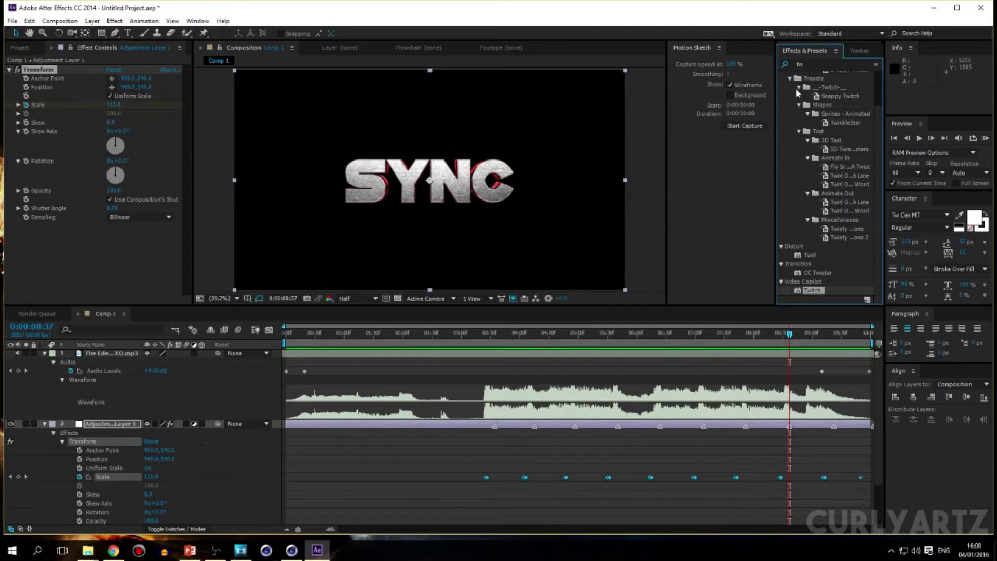
Step: Search the effects for s_shake
{"action": "left_click", "coordinate": [818, 62]}
{"action": "type", "text": "s"}
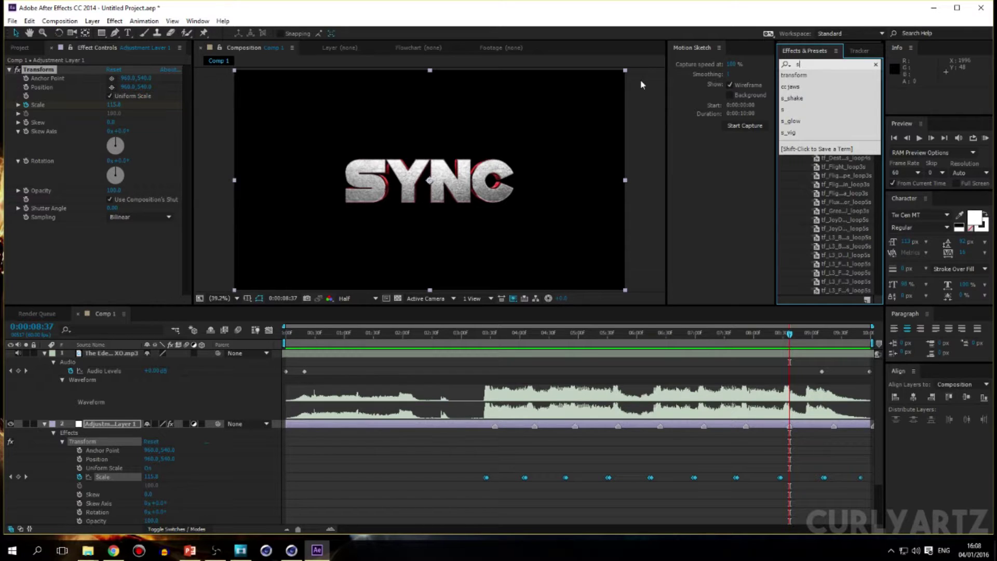
{"action": "type", "text": "_shake"}
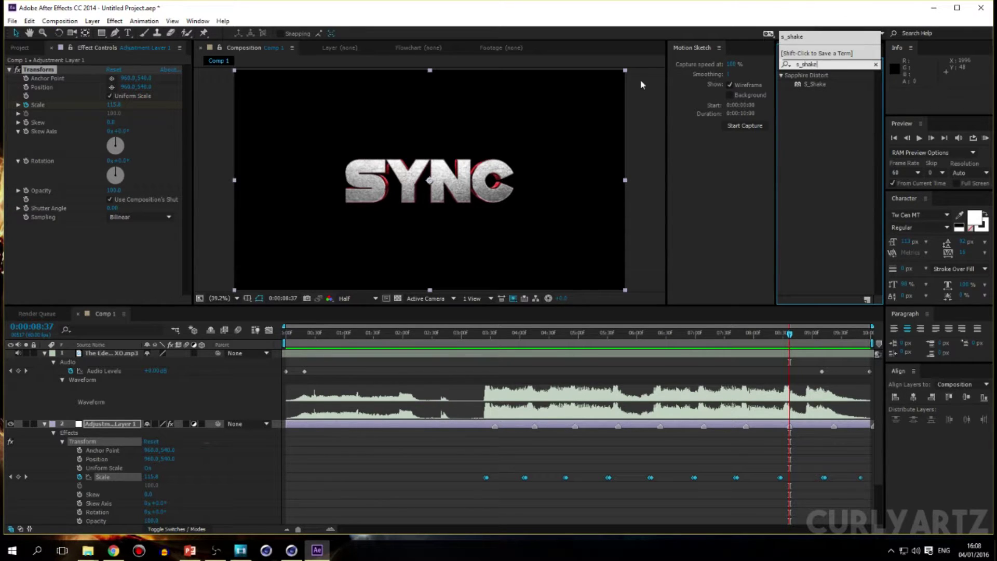
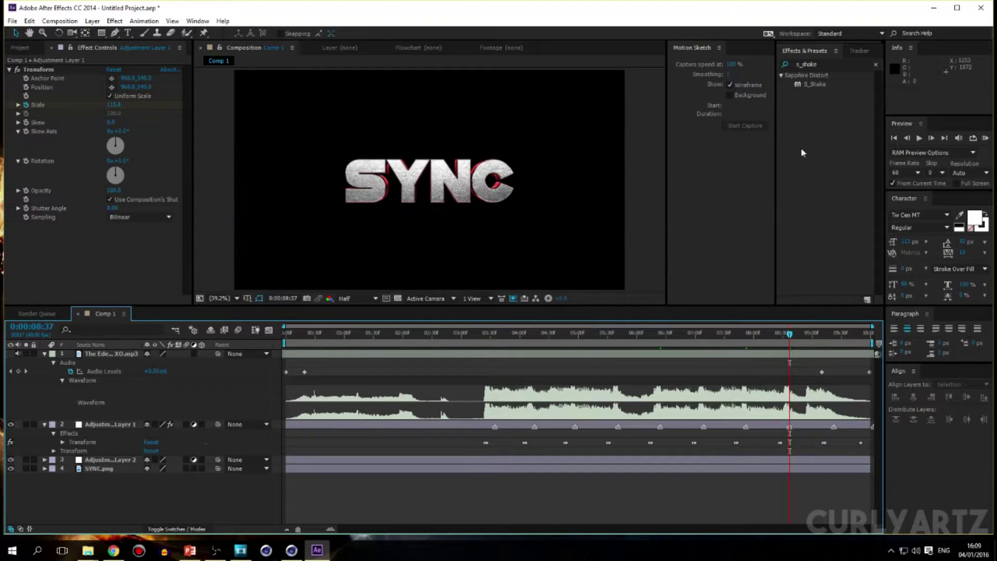
Step: Apply S_Shake to the second adjustment layer above SYNC.png and expand the effect's properties in the timeline
{"action": "left_click_drag", "start_coordinate": [810, 83], "coordinate": [106, 460]}
{"action": "left_click", "coordinate": [45, 460]}
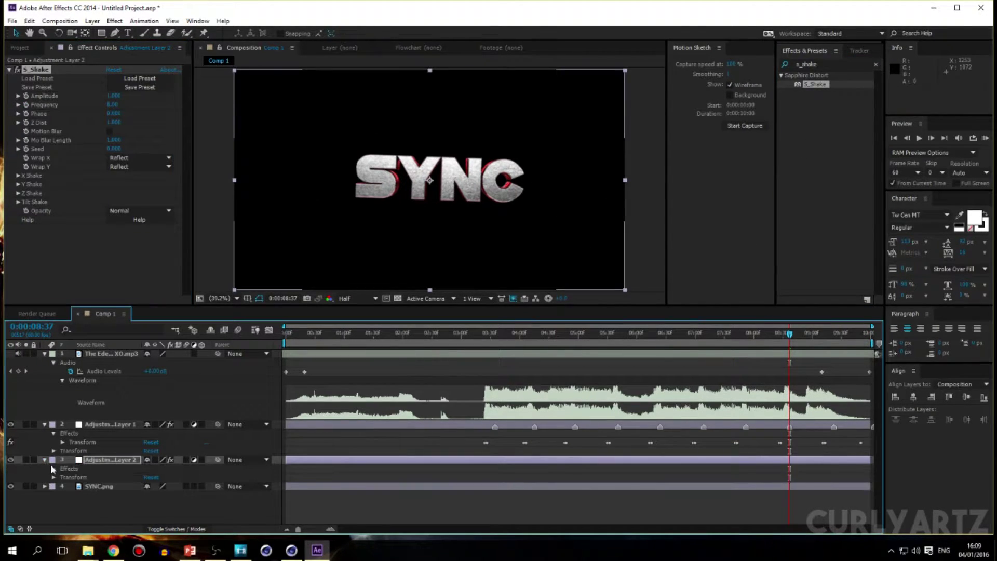
{"action": "left_click", "coordinate": [53, 468]}
{"action": "left_click", "coordinate": [62, 477]}
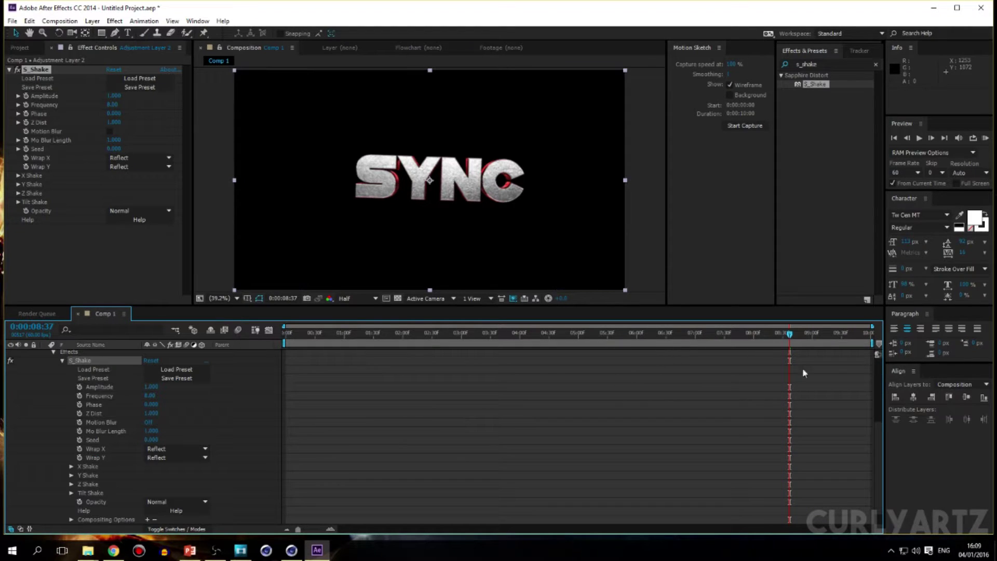
Step: Set S_Shake's Amplitude to 0 and start keyframing it at 0:00:03:24, on the first Transform keyframe
{"action": "scroll", "coordinate": [711, 411], "scroll_direction": "up", "scroll_amount": 3}
{"action": "left_click", "coordinate": [489, 336]}
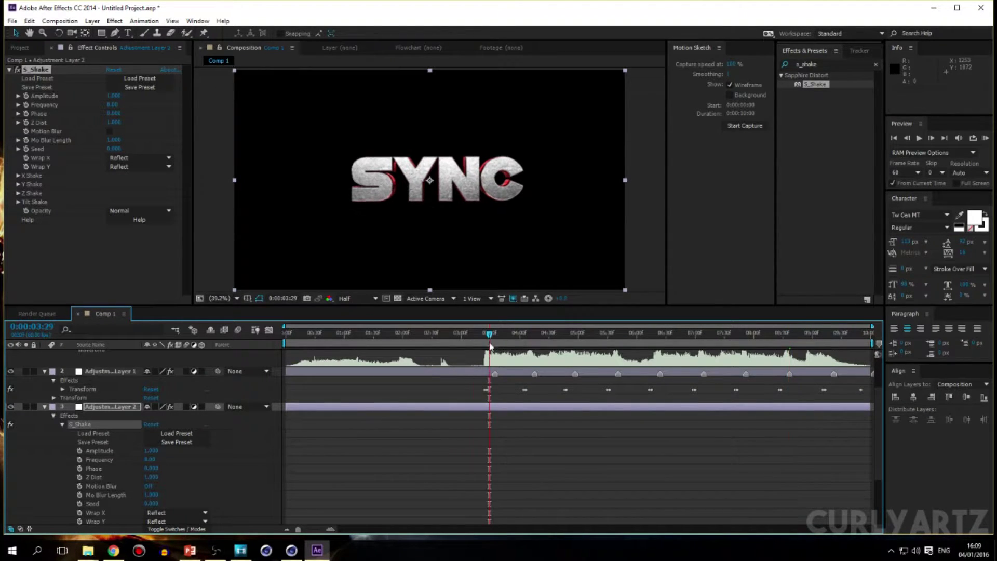
{"action": "left_click_drag", "start_coordinate": [298, 530], "coordinate": [313, 529]}
{"action": "left_click", "coordinate": [569, 333]}
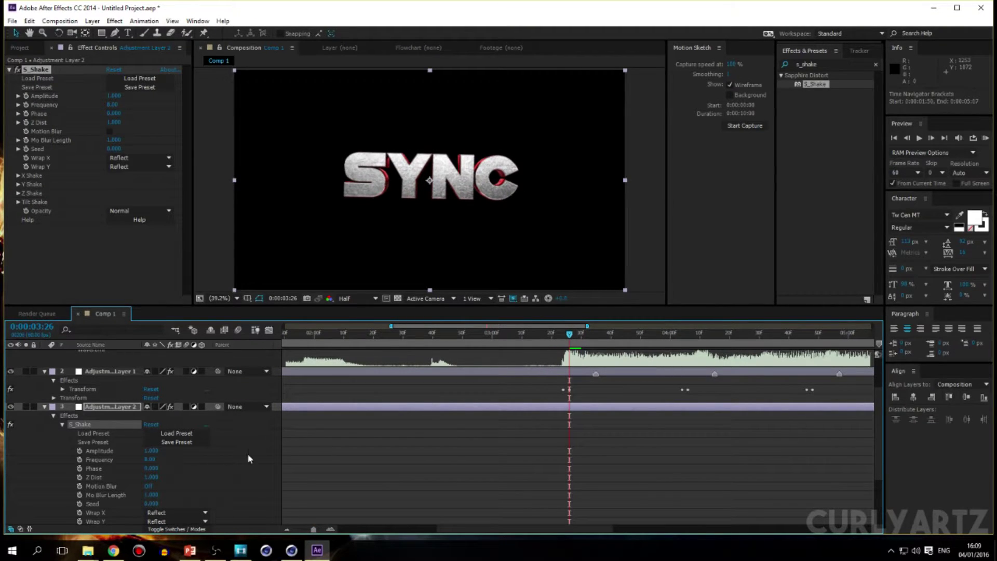
{"action": "key", "text": "Page_Up"}
{"action": "key", "text": "Page_Up"}
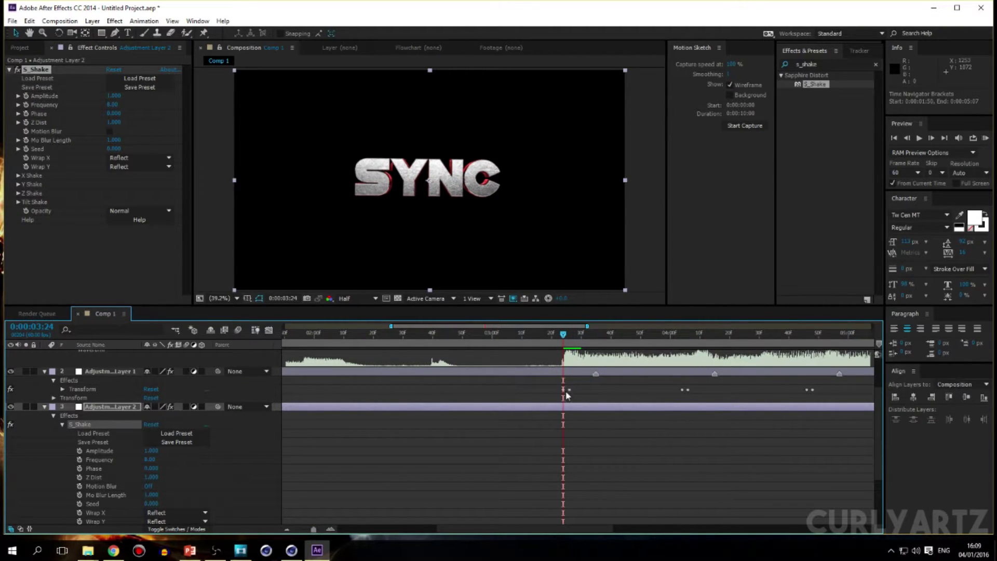
{"action": "left_click", "coordinate": [152, 450]}
{"action": "type", "text": "0"}
{"action": "key", "text": "Return"}
{"action": "left_click", "coordinate": [79, 451]}
Step: Move the current time to 0:00:03:26 and set S_Shake's Frequency to 4
{"action": "key", "text": "Page_Down"}
{"action": "key", "text": "Page_Down"}
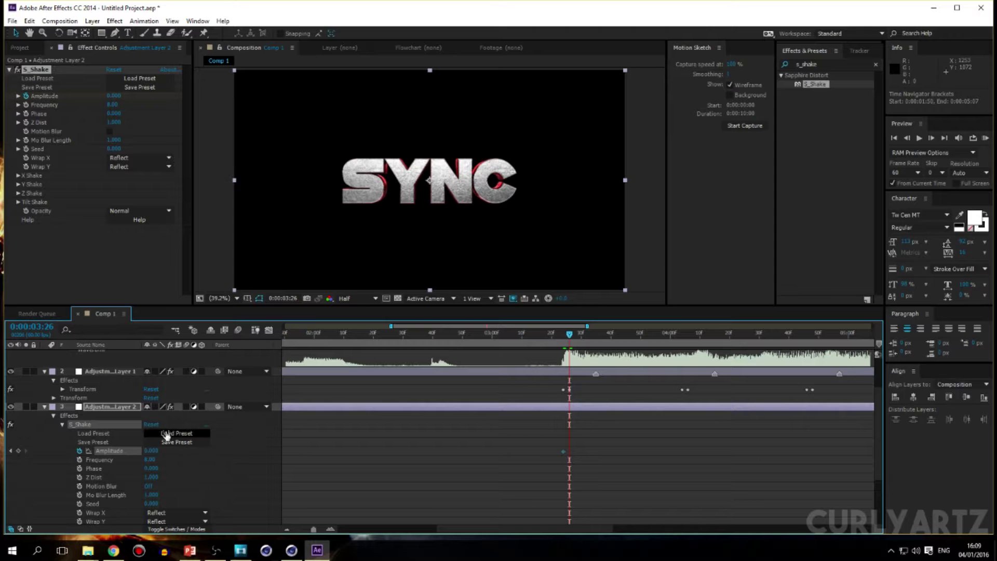
{"action": "scroll", "coordinate": [189, 451], "scroll_direction": "down", "scroll_amount": 1}
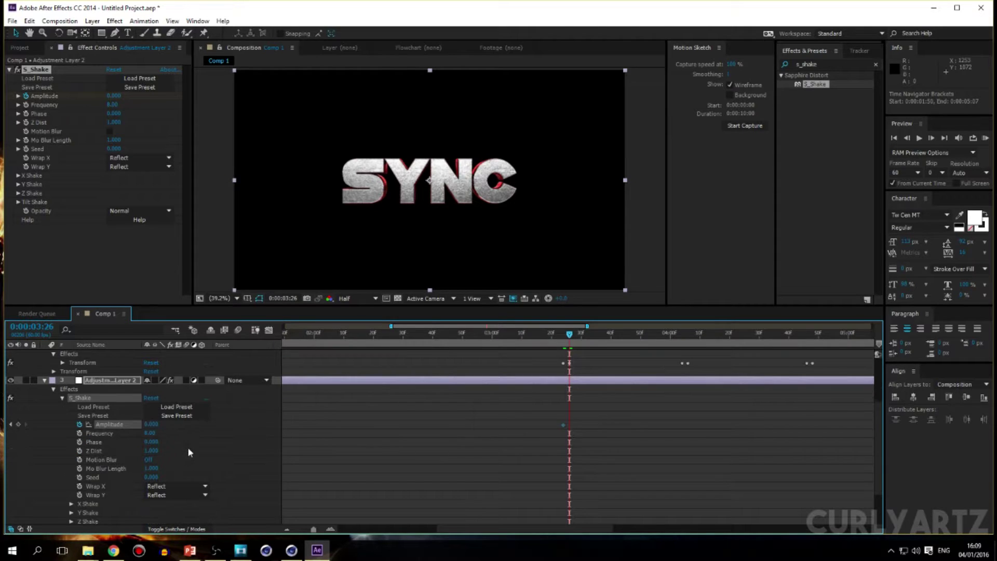
{"action": "left_click", "coordinate": [151, 434]}
{"action": "type", "text": "5"}
{"action": "key", "text": "BackSpace"}
{"action": "type", "text": "4"}
{"action": "key", "text": "Return"}
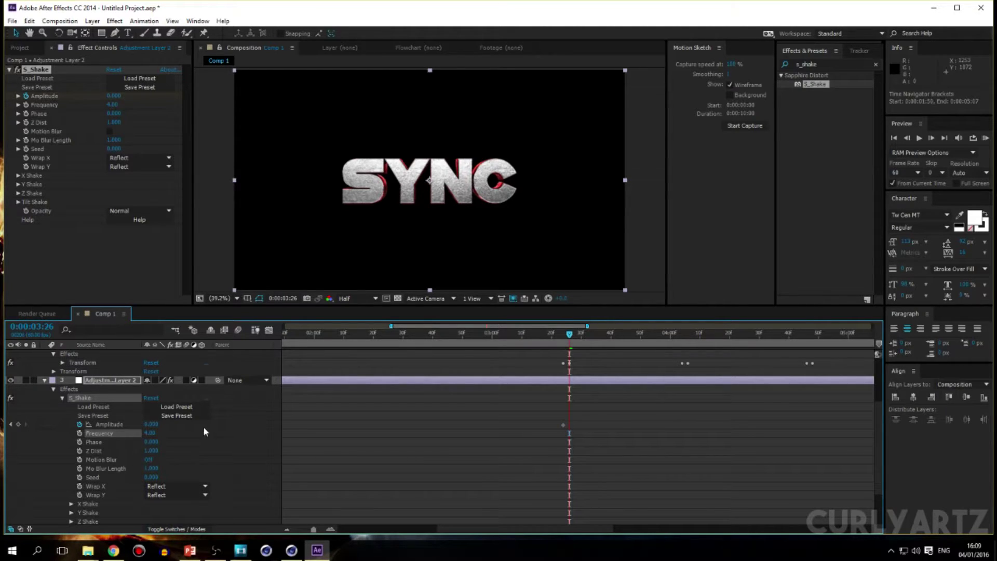
Step: Set S_Shake's Tilt Rand Amp to 10 and turn on the effect's Motion Blur
{"action": "scroll", "coordinate": [173, 446], "scroll_direction": "down", "scroll_amount": 2}
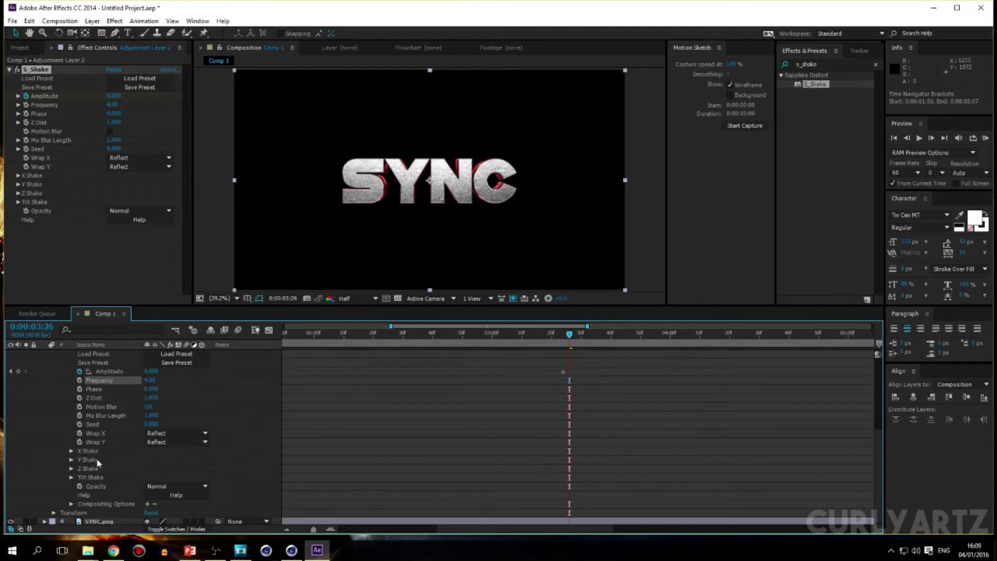
{"action": "left_click", "coordinate": [71, 477]}
{"action": "left_click", "coordinate": [149, 483]}
{"action": "type", "text": "1"}
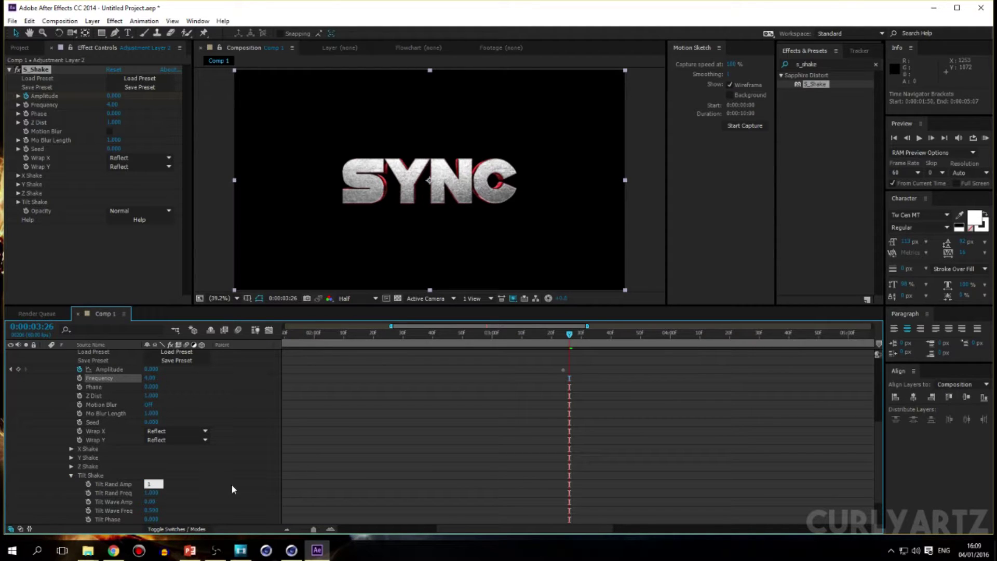
{"action": "key", "text": "Tab"}
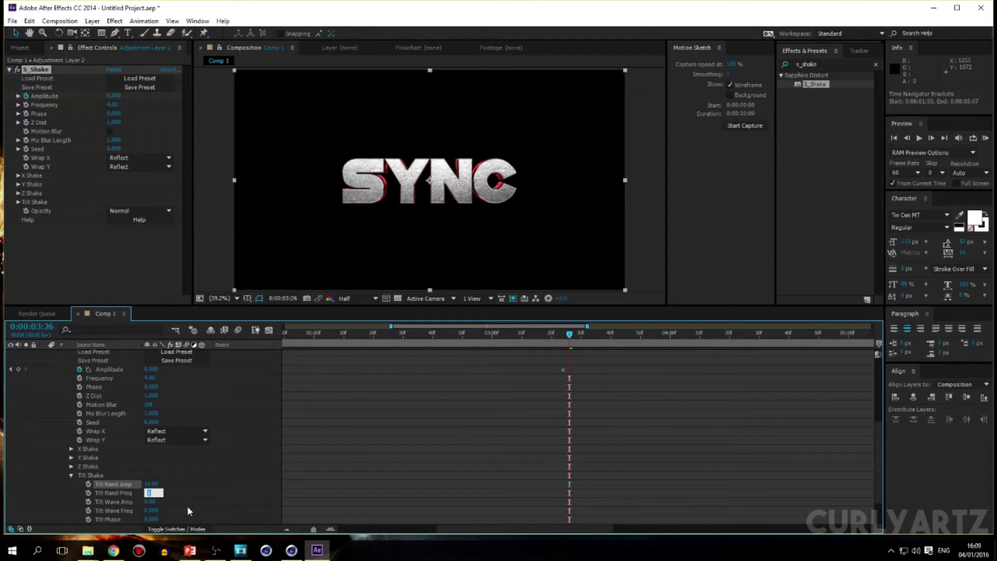
{"action": "left_click", "coordinate": [187, 507]}
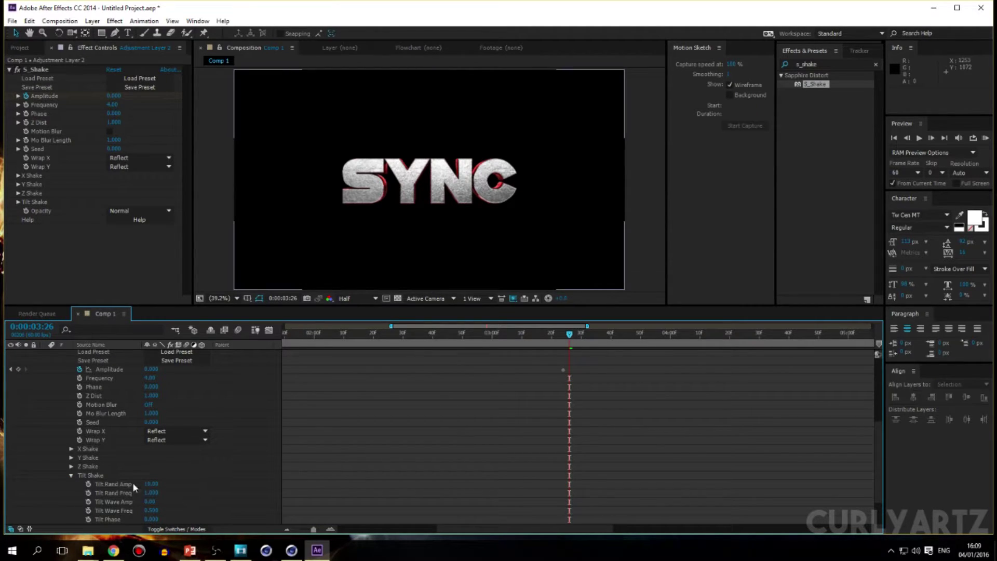
{"action": "left_click", "coordinate": [148, 404]}
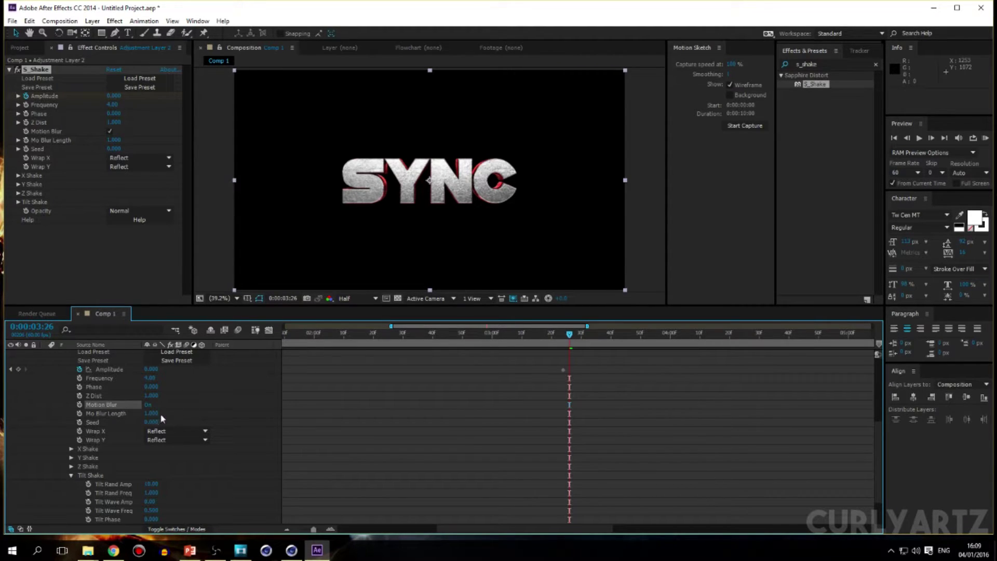
Step: Keyframe S_Shake's Amplitude at 2 at 0:00:03:26
{"action": "left_click", "coordinate": [152, 368]}
{"action": "type", "text": "2"}
{"action": "key", "text": "Return"}
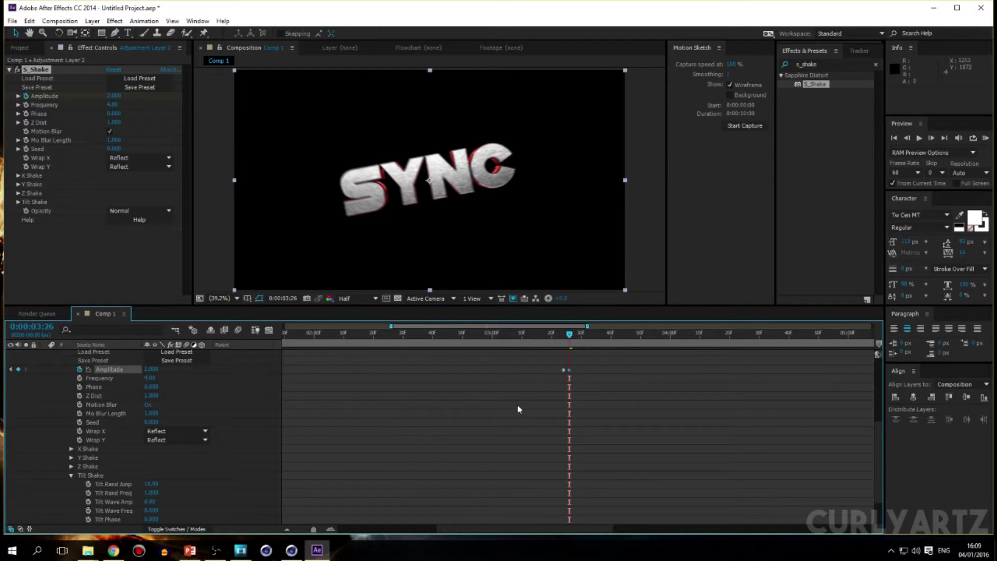
Step: Copy the two Amplitude keyframes and paste them at each following beat, aligned with the Transform keyframes
{"action": "left_click_drag", "start_coordinate": [880, 428], "coordinate": [879, 389]}
{"action": "left_click_drag", "start_coordinate": [542, 443], "coordinate": [701, 487]}
{"action": "key", "text": "ctrl+c"}
{"action": "left_click_drag", "start_coordinate": [571, 334], "coordinate": [680, 337]}
{"action": "key", "text": "ctrl+v"}
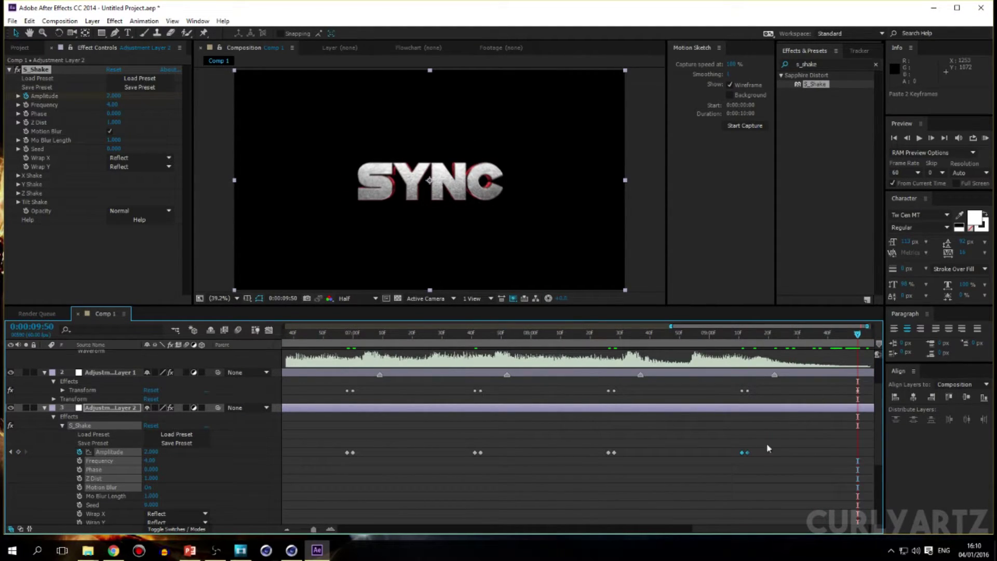
Step: Add a closing Amplitude keyframe of 0 at 0:00:09:50
{"action": "left_click_drag", "start_coordinate": [764, 530], "coordinate": [818, 520]}
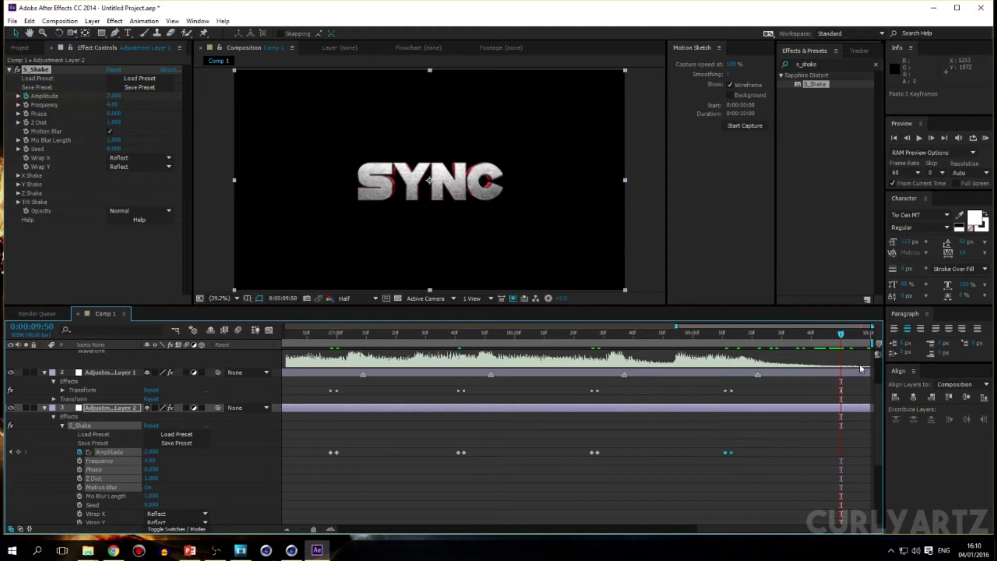
{"action": "left_click", "coordinate": [151, 452]}
{"action": "type", "text": "0"}
{"action": "key", "text": "Return"}
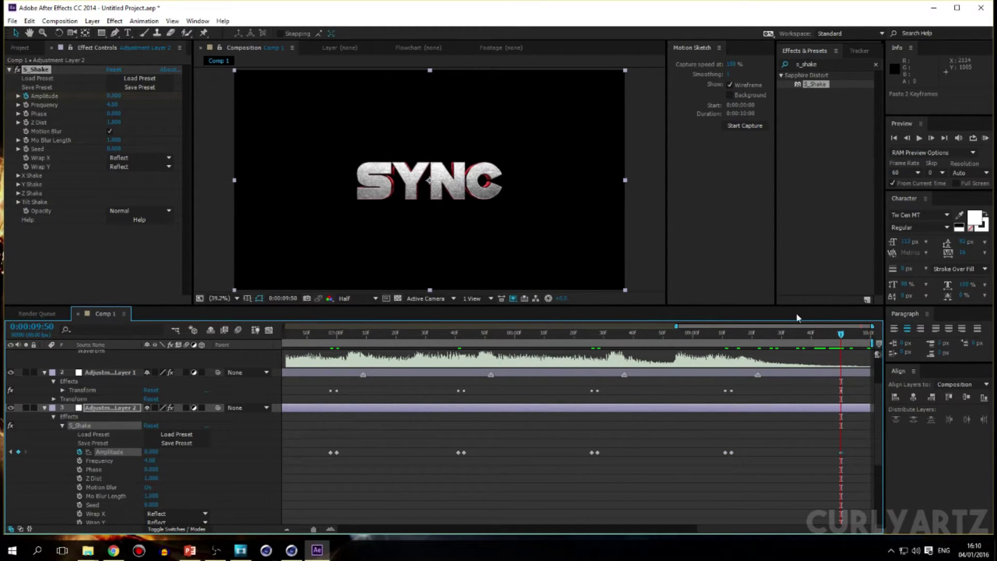
Step: Preview the whole composition from the start to check the shake against the beats
{"action": "mouse_move", "coordinate": [839, 337]}
{"action": "left_mouse_down"}
{"action": "mouse_move", "coordinate": [734, 338]}
{"action": "mouse_move", "coordinate": [843, 337]}
{"action": "left_mouse_up"}
{"action": "left_click_drag", "start_coordinate": [313, 529], "coordinate": [297, 529]}
{"action": "left_click", "coordinate": [353, 334]}
{"action": "left_click_drag", "start_coordinate": [356, 334], "coordinate": [175, 346]}
{"action": "key", "text": "KP_0"}
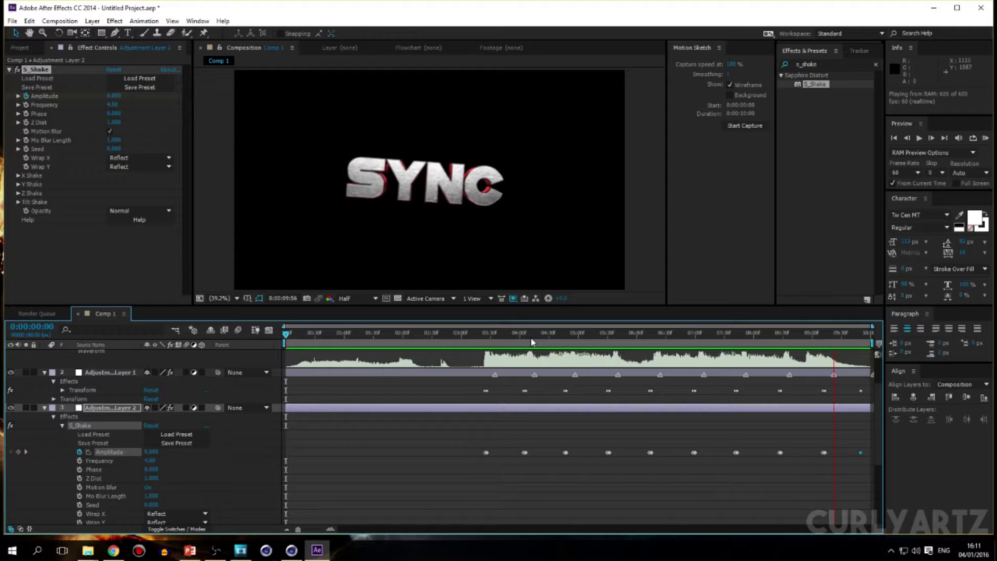
Step: Move the last Amplitude keyframe to the end of the composition at 0:00:09:59 and preview the animation
{"action": "left_click", "coordinate": [869, 454]}
{"action": "left_click_drag", "start_coordinate": [867, 456], "coordinate": [868, 455]}
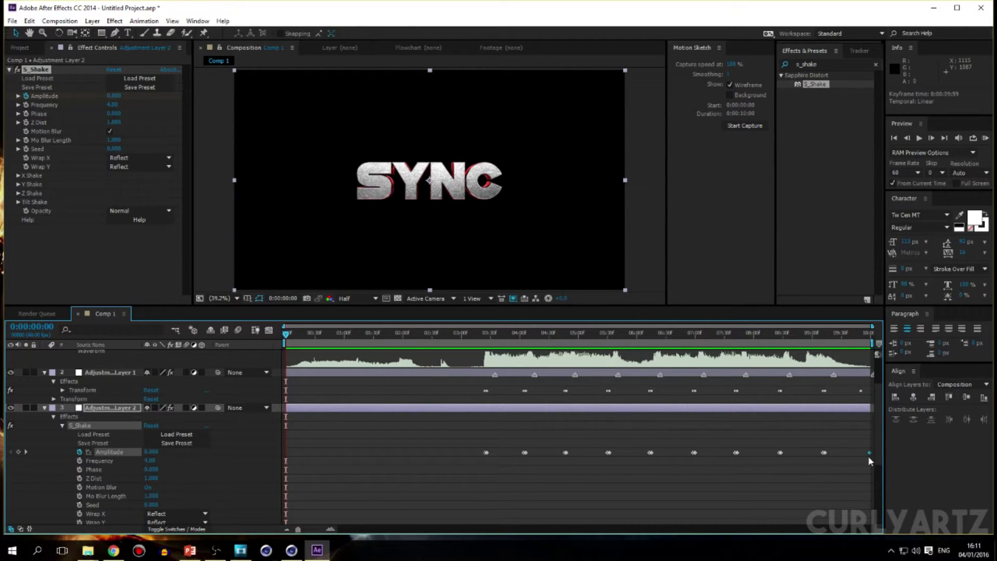
{"action": "key", "text": "KP_0"}
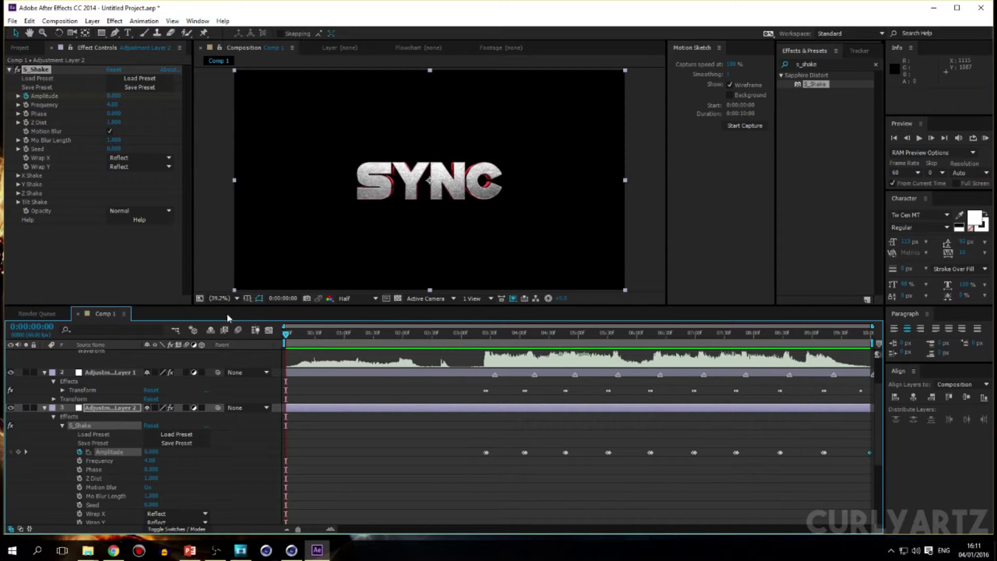
{"action": "left_click_drag", "start_coordinate": [285, 333], "coordinate": [584, 332]}
{"action": "left_click_drag", "start_coordinate": [633, 353], "coordinate": [258, 342]}
{"action": "key", "text": "KP_0"}
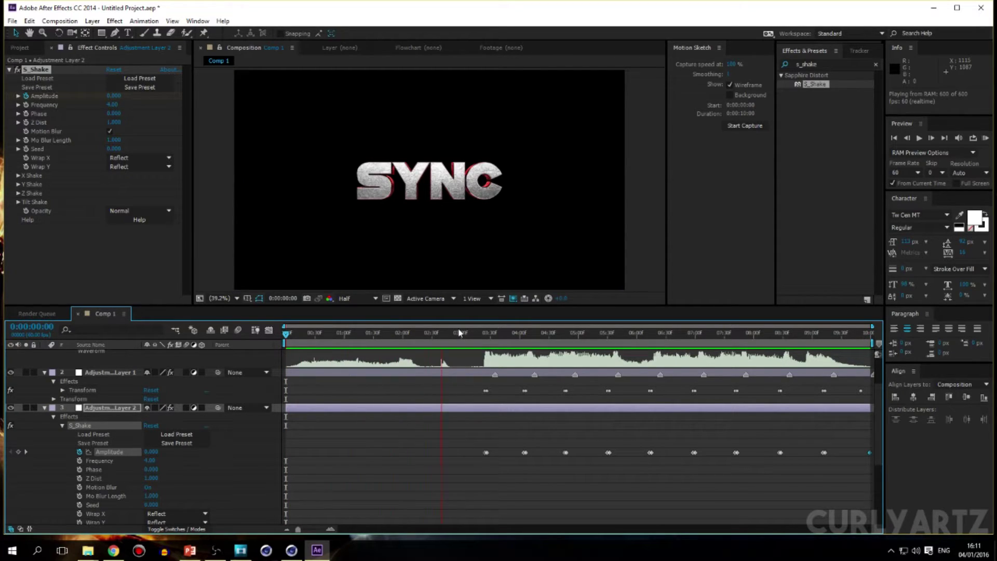
Step: Keyframe S_Shake's Amplitude at 0.5 at 0:00:00:00
{"action": "left_click_drag", "start_coordinate": [286, 335], "coordinate": [246, 348]}
{"action": "left_click", "coordinate": [151, 452]}
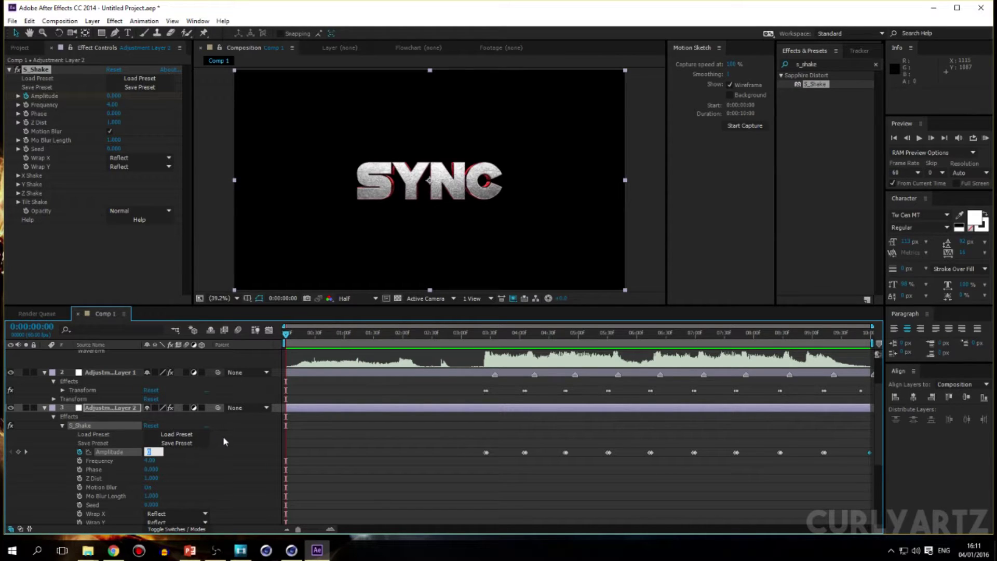
{"action": "type", "text": ".5"}
{"action": "key", "text": "Return"}
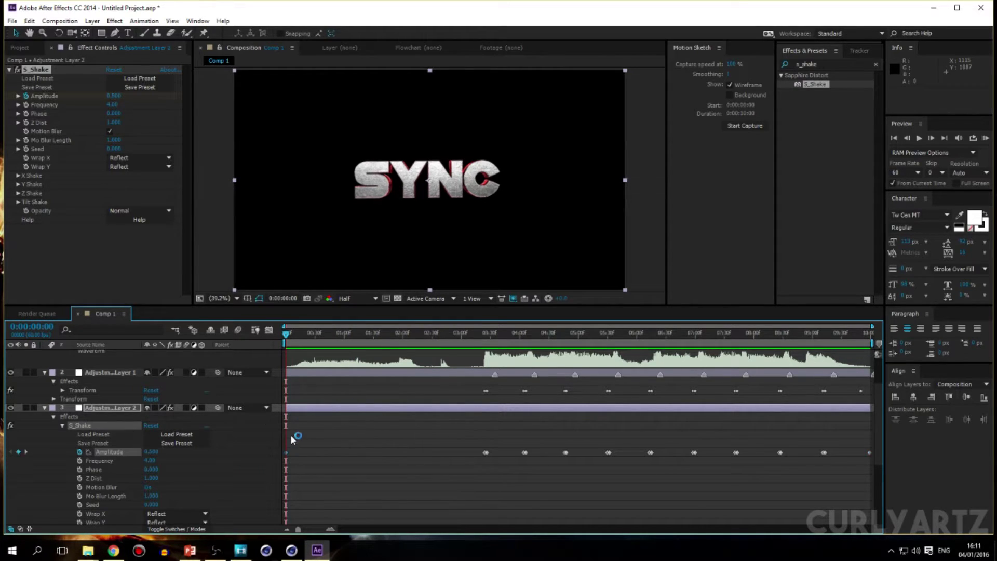
Step: Copy the first Amplitude keyframe to just after the two-second mark, where the intro sound fades, and preview from the start
{"action": "left_click", "coordinate": [309, 457]}
{"action": "left_click", "coordinate": [286, 452]}
{"action": "key", "text": "ctrl+c"}
{"action": "left_click_drag", "start_coordinate": [297, 330], "coordinate": [259, 343]}
{"action": "key", "text": "ctrl+v"}
{"action": "key", "text": "KP_0"}
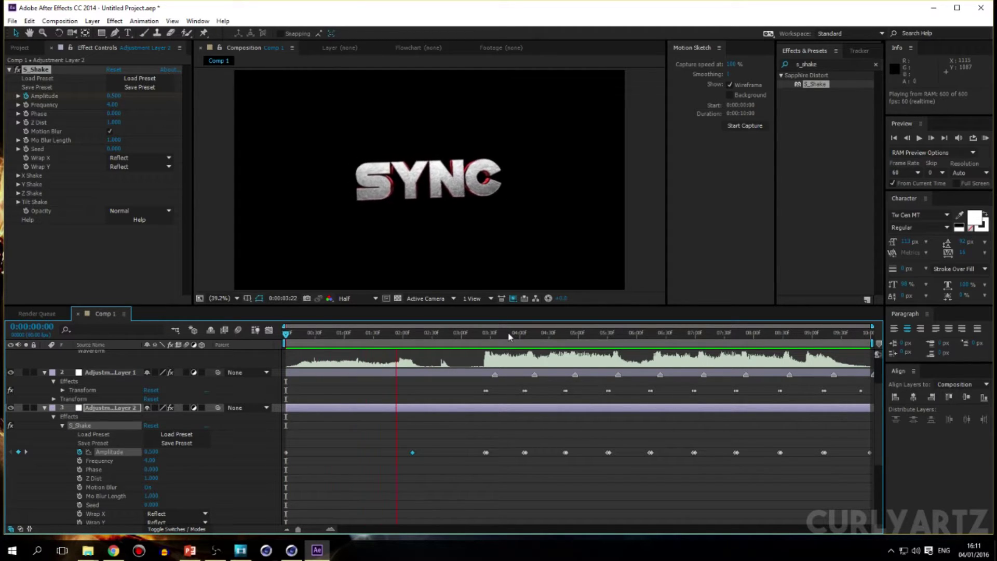
{"action": "key", "text": "space"}
{"action": "left_click_drag", "start_coordinate": [430, 339], "coordinate": [386, 341]}
{"action": "key", "text": "Home"}
{"action": "key", "text": "KP_0"}
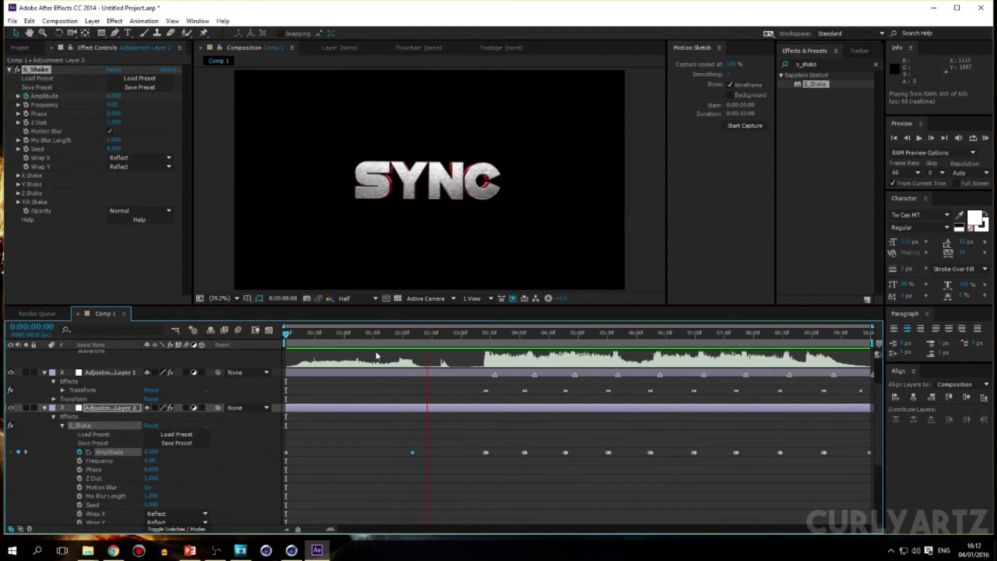
Step: Keyframe S_Shake's Frequency at 4 just after the three-second mark and at 2 at 0:00:03:04, and preview the result
{"action": "left_click", "coordinate": [444, 337]}
{"action": "left_click_drag", "start_coordinate": [443, 336], "coordinate": [464, 336]}
{"action": "left_click", "coordinate": [80, 460]}
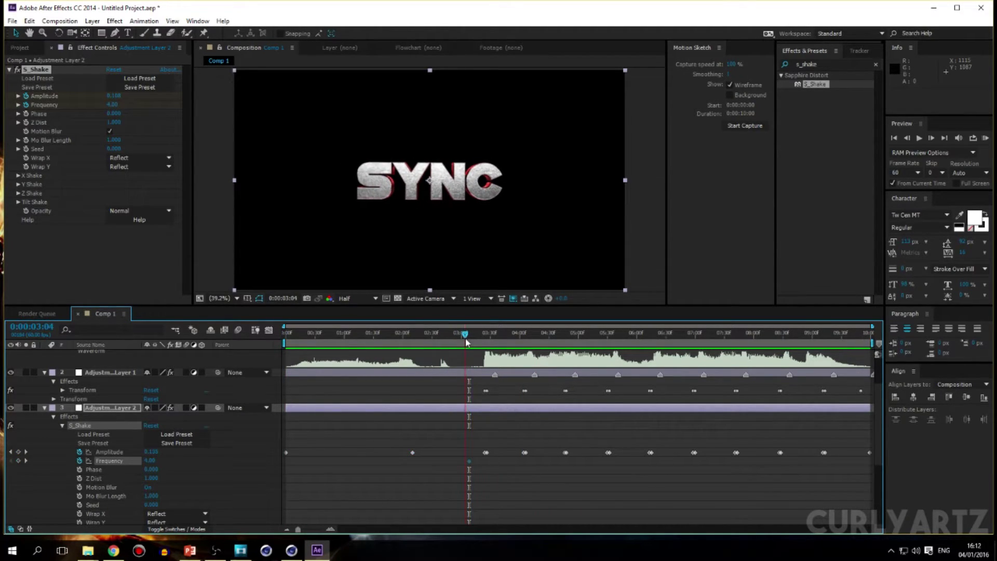
{"action": "type", "text": "2"}
{"action": "key", "text": "Return"}
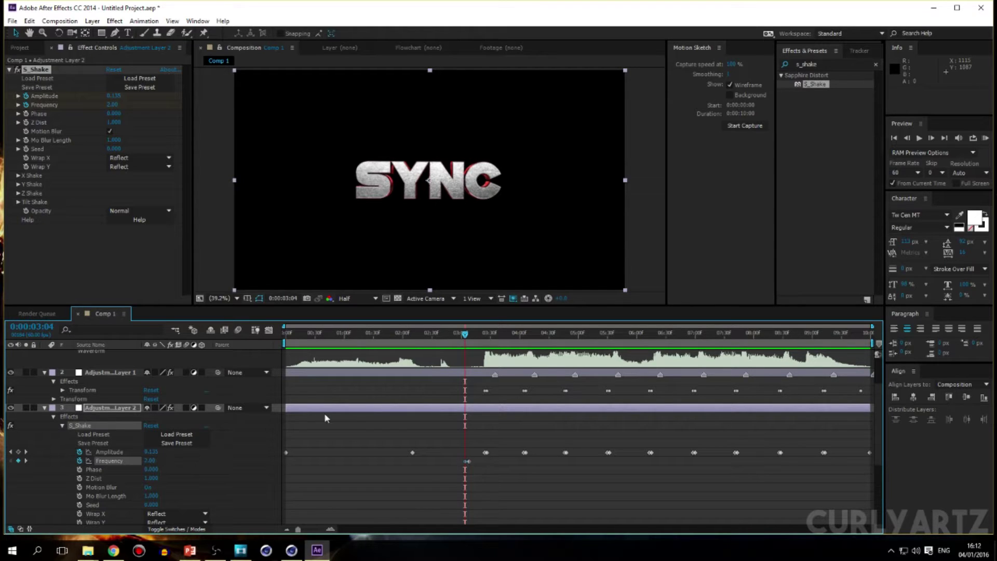
{"action": "left_click_drag", "start_coordinate": [442, 338], "coordinate": [2, 375]}
{"action": "key", "text": "KP_0"}
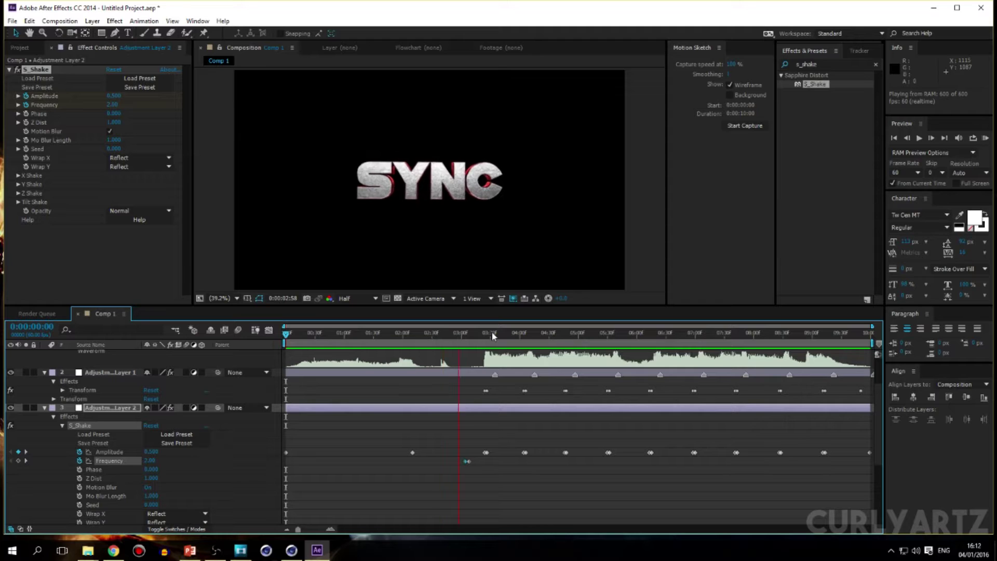
Step: Move the two Frequency keyframes to just before the first main beat, around 0:00:03:16, and preview from the start
{"action": "key", "text": "space"}
{"action": "left_click_drag", "start_coordinate": [467, 335], "coordinate": [477, 342]}
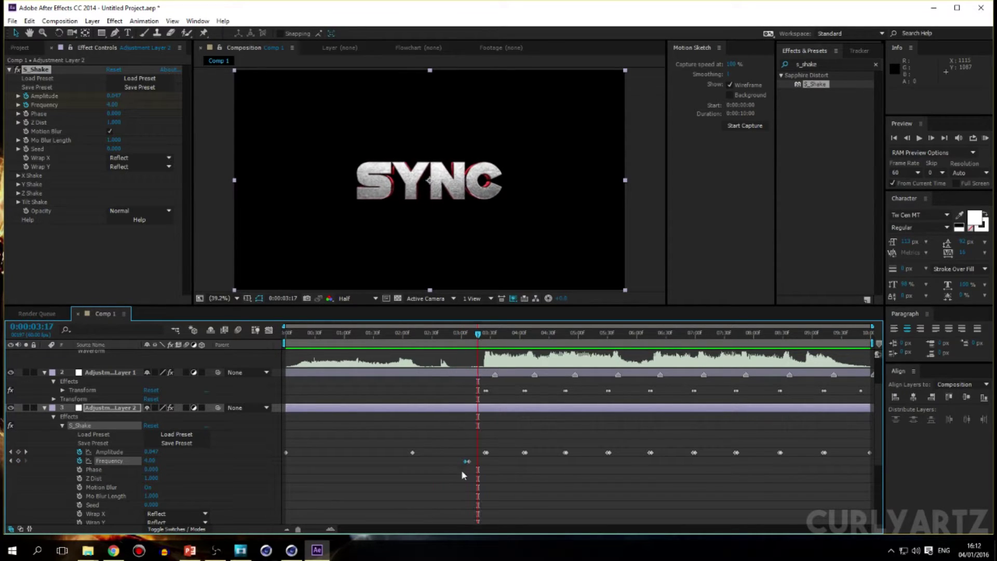
{"action": "mouse_move", "coordinate": [469, 462]}
{"action": "left_mouse_down"}
{"action": "mouse_move", "coordinate": [480, 463]}
{"action": "mouse_move", "coordinate": [450, 461]}
{"action": "left_mouse_up"}
{"action": "left_click", "coordinate": [458, 465]}
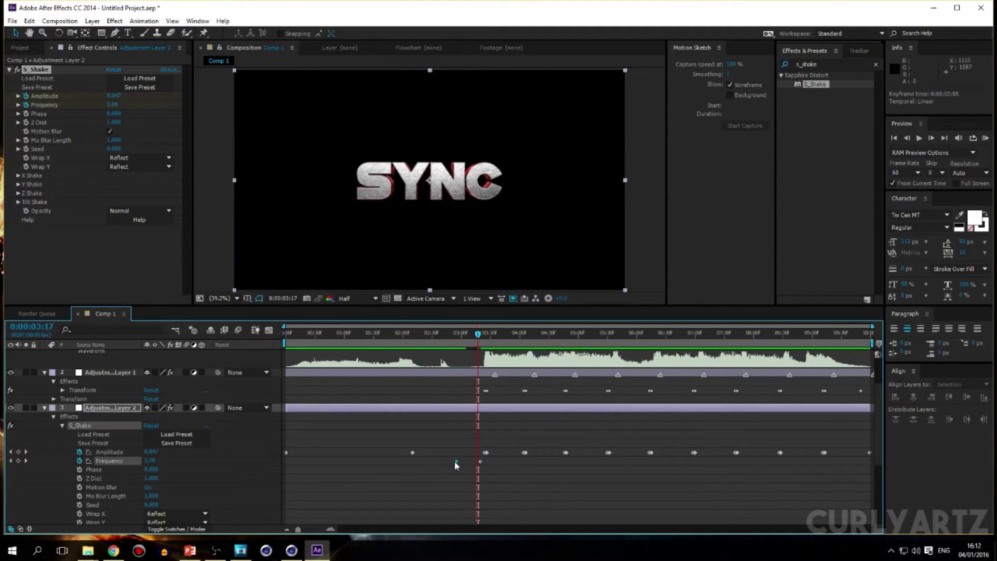
{"action": "left_click", "coordinate": [472, 335]}
{"action": "left_click_drag", "start_coordinate": [472, 335], "coordinate": [445, 334]}
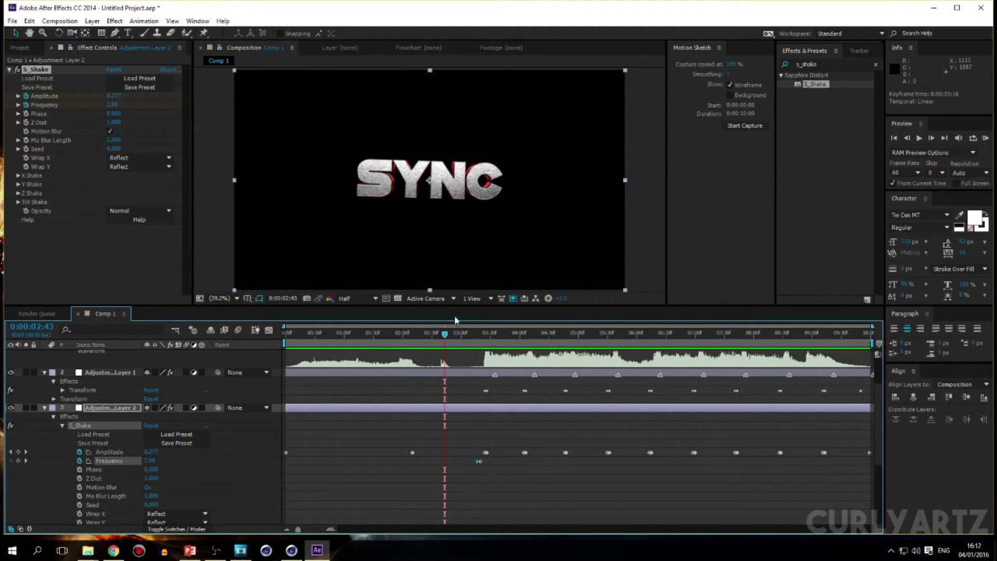
{"action": "left_click_drag", "start_coordinate": [444, 340], "coordinate": [265, 358]}
{"action": "key", "text": "KP_0"}
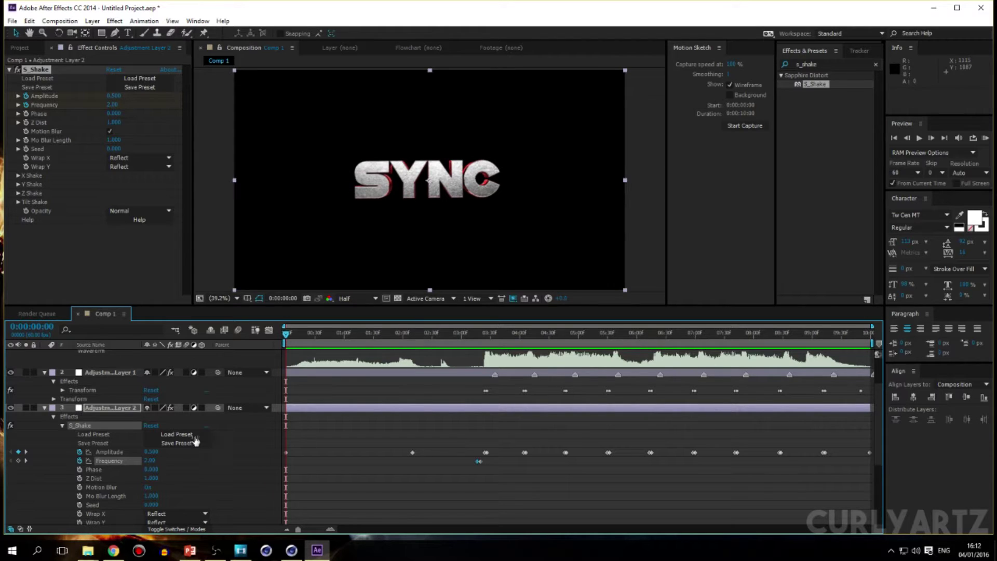
Step: Collapse S_Shake, search the effects for s_glow, and apply S_Glow to the SYNC.png layer
{"action": "left_click", "coordinate": [62, 426]}
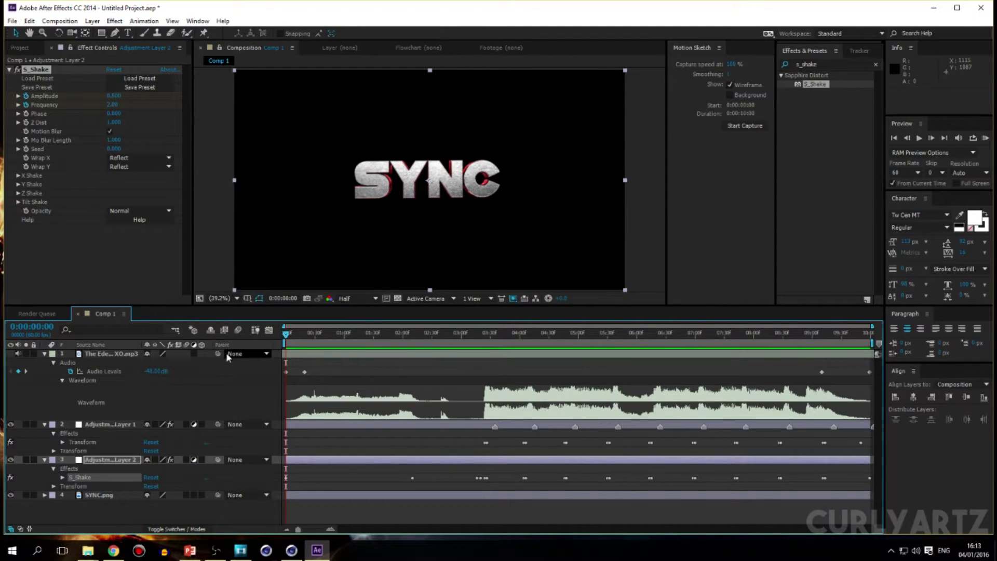
{"action": "left_click_drag", "start_coordinate": [290, 340], "coordinate": [561, 335]}
{"action": "left_click", "coordinate": [832, 64]}
{"action": "key", "text": "BackSpace"}
{"action": "key", "text": "BackSpace"}
{"action": "key", "text": "BackSpace"}
{"action": "key", "text": "BackSpace"}
{"action": "type", "text": "glow"}
{"action": "left_click_drag", "start_coordinate": [813, 86], "coordinate": [108, 498]}
Step: Expand S_Glow's properties on SYNC.png in the timeline and move the current time to 0:00:02:05
{"action": "left_click", "coordinate": [44, 495]}
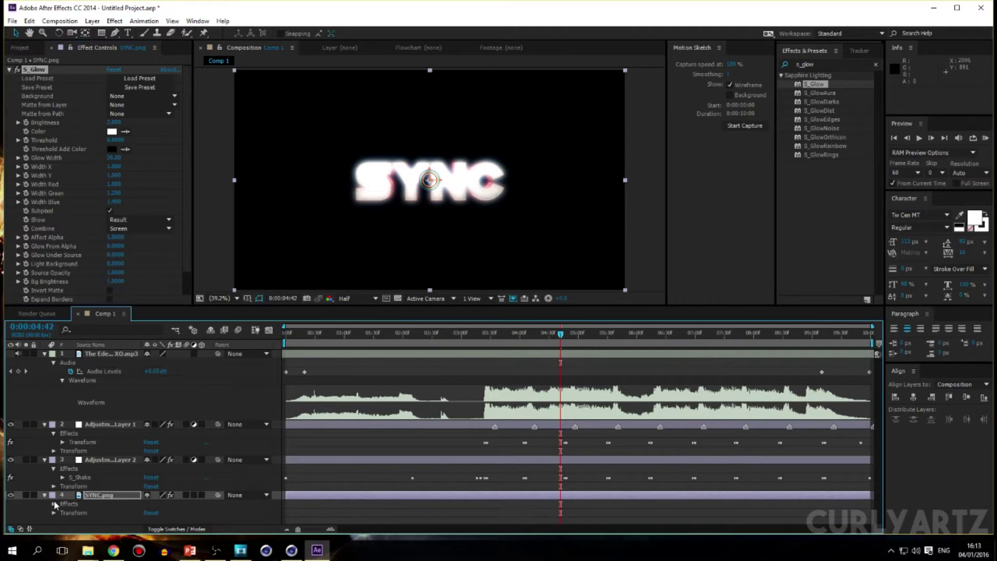
{"action": "left_click", "coordinate": [54, 504]}
{"action": "left_click", "coordinate": [62, 512]}
{"action": "scroll", "coordinate": [604, 456], "scroll_direction": "down", "scroll_amount": 5}
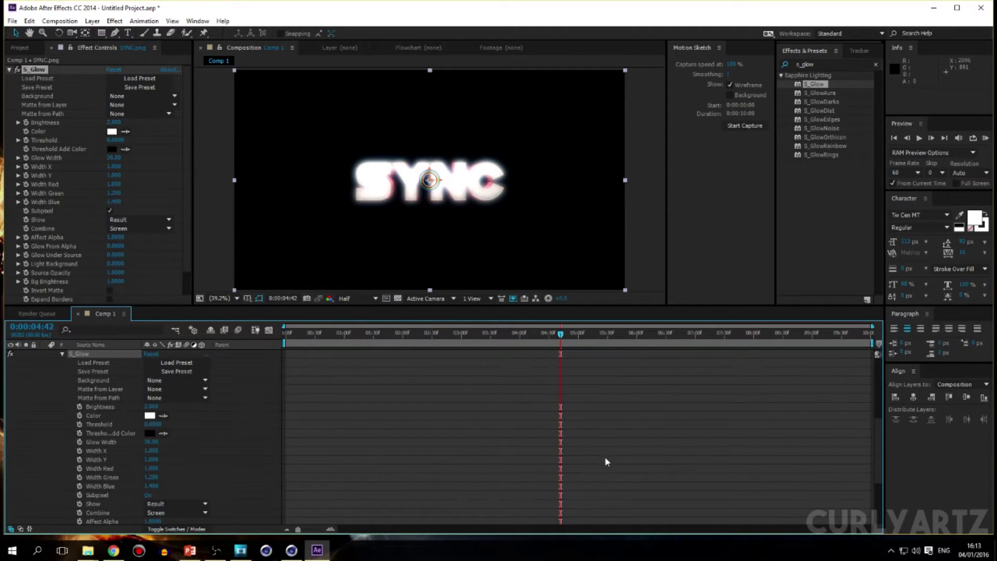
{"action": "scroll", "coordinate": [877, 404], "scroll_direction": "up", "scroll_amount": 4}
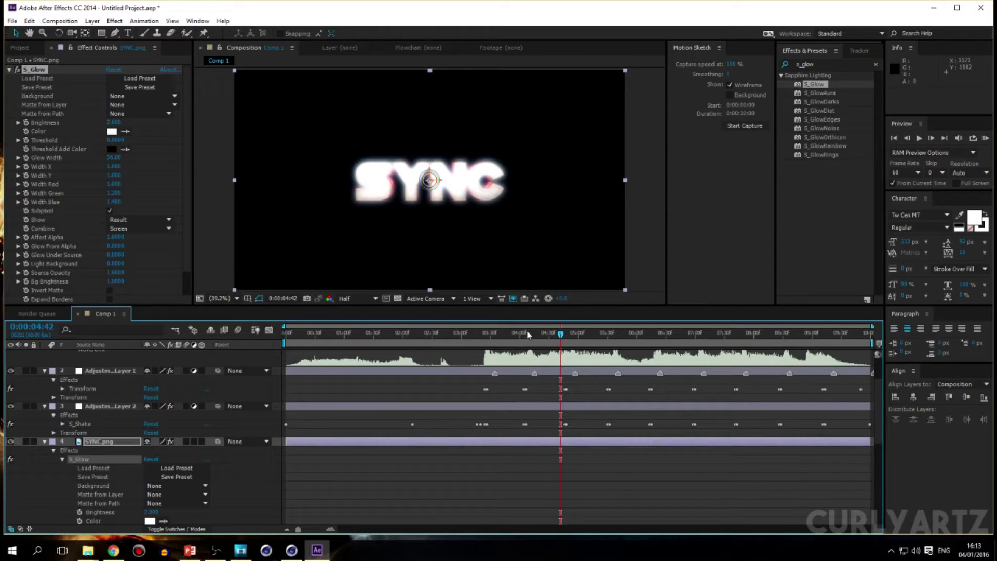
{"action": "left_click_drag", "start_coordinate": [557, 339], "coordinate": [407, 337]}
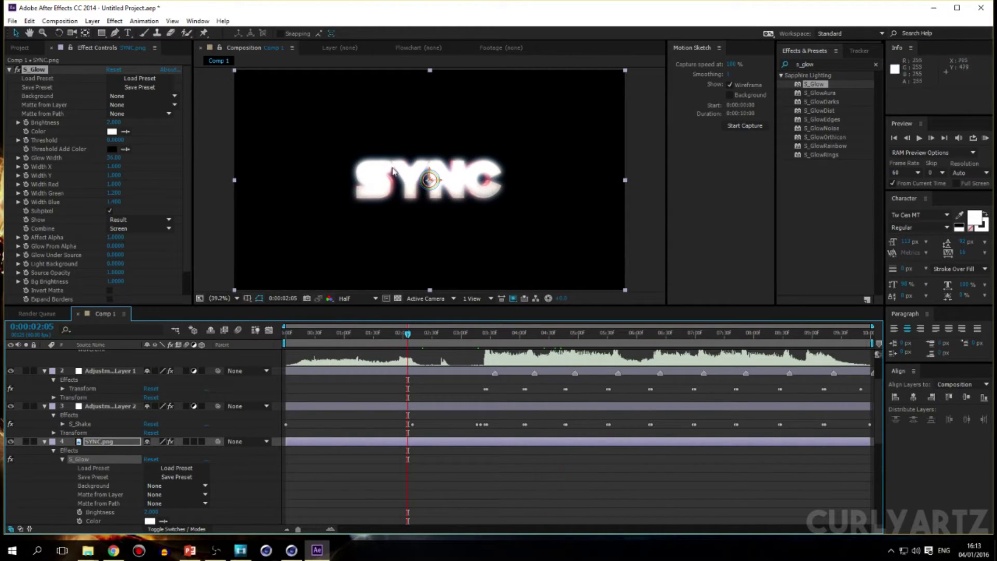
Step: Set S_Glow's Width X to just over 5 and its Brightness to about 0.68 on SYNC.png
{"action": "left_click_drag", "start_coordinate": [117, 125], "coordinate": [113, 124]}
{"action": "key", "text": "slash"}
{"action": "left_click", "coordinate": [114, 124]}
{"action": "scroll", "coordinate": [413, 254], "scroll_direction": "down", "scroll_amount": 3}
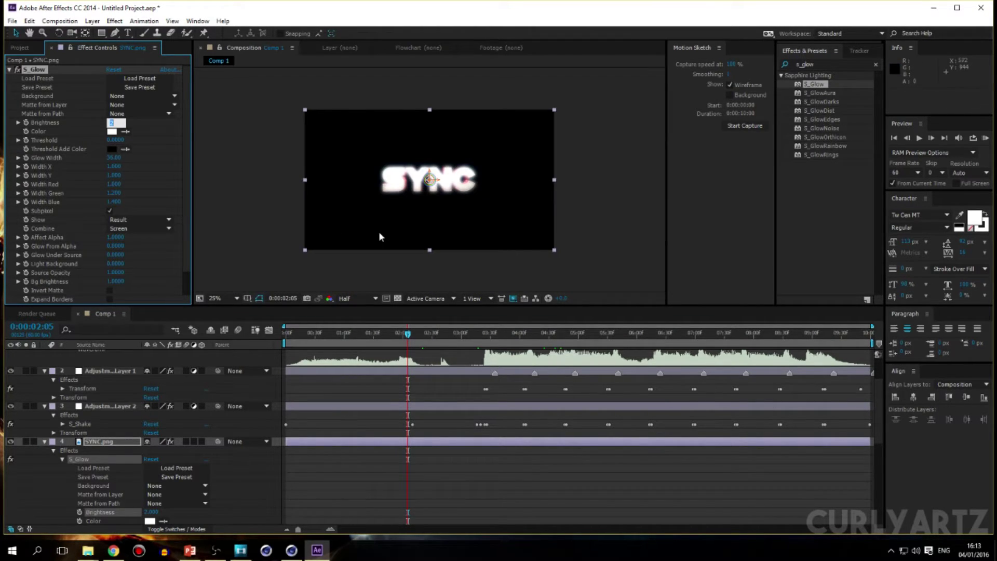
{"action": "left_click", "coordinate": [218, 298]}
{"action": "left_click", "coordinate": [244, 322]}
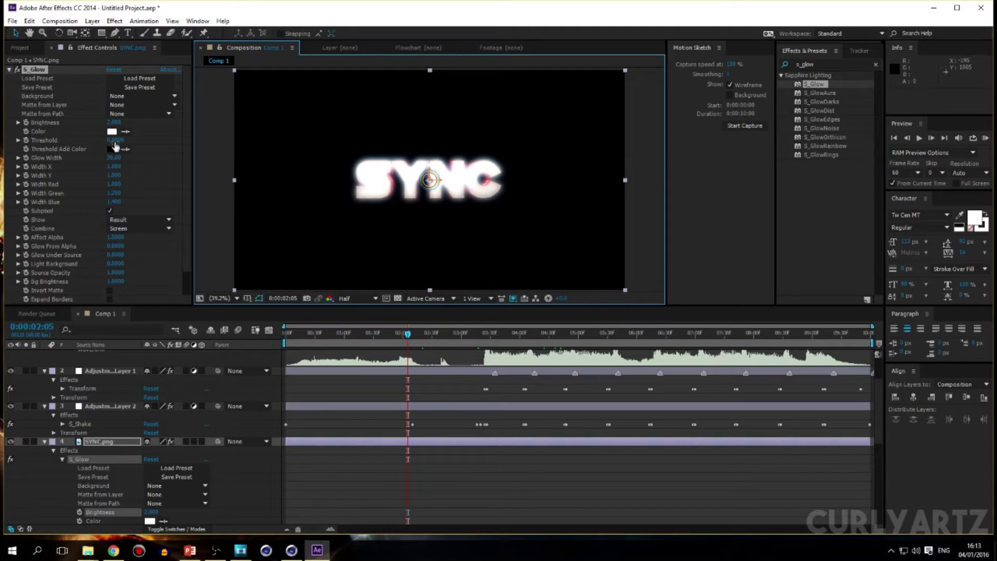
{"action": "left_click_drag", "start_coordinate": [438, 181], "coordinate": [465, 181]}
{"action": "left_click_drag", "start_coordinate": [116, 123], "coordinate": [55, 130]}
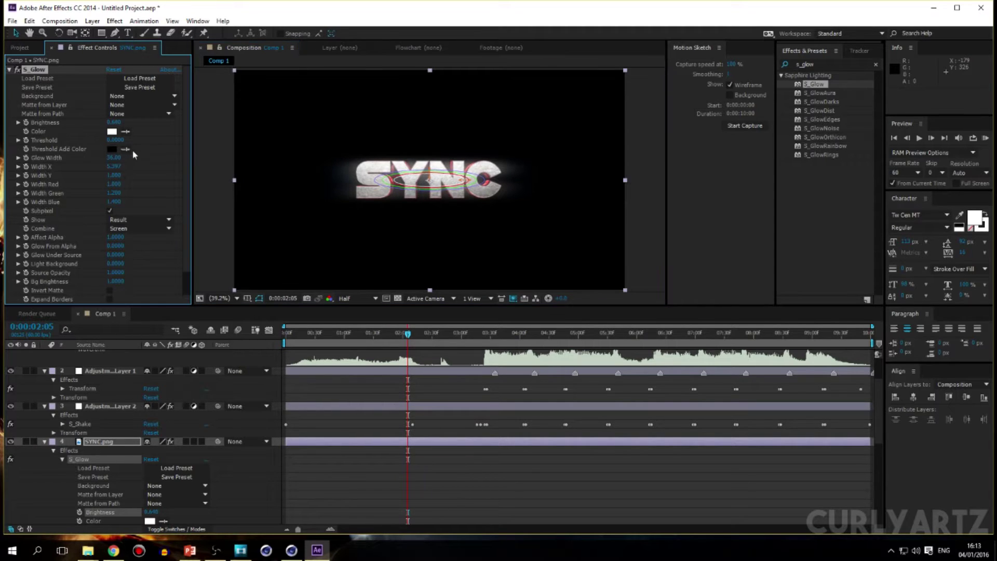
Step: Change S_Glow's Color to a light red
{"action": "left_click", "coordinate": [112, 131]}
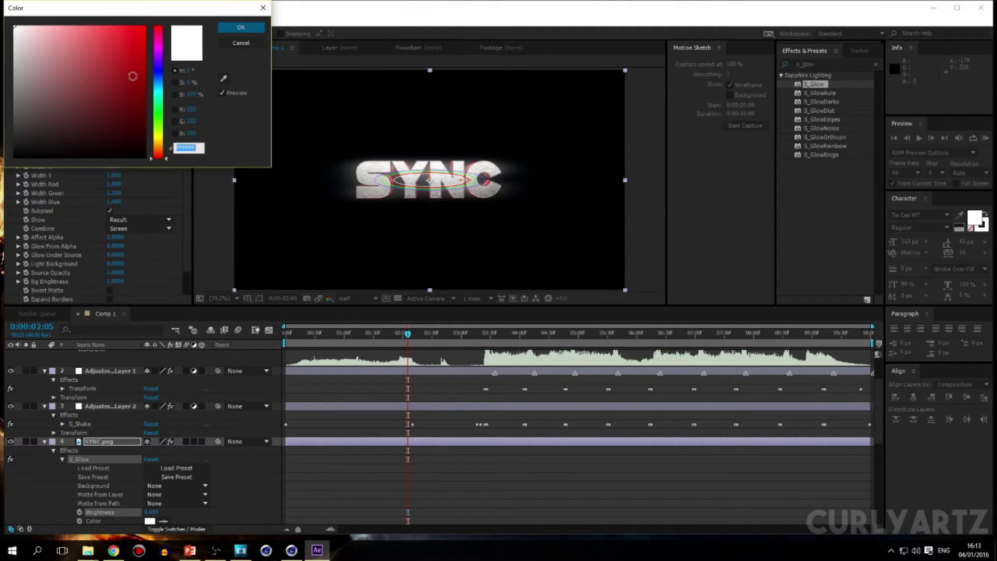
{"action": "left_click", "coordinate": [141, 23]}
{"action": "left_click_drag", "start_coordinate": [140, 23], "coordinate": [187, 12]}
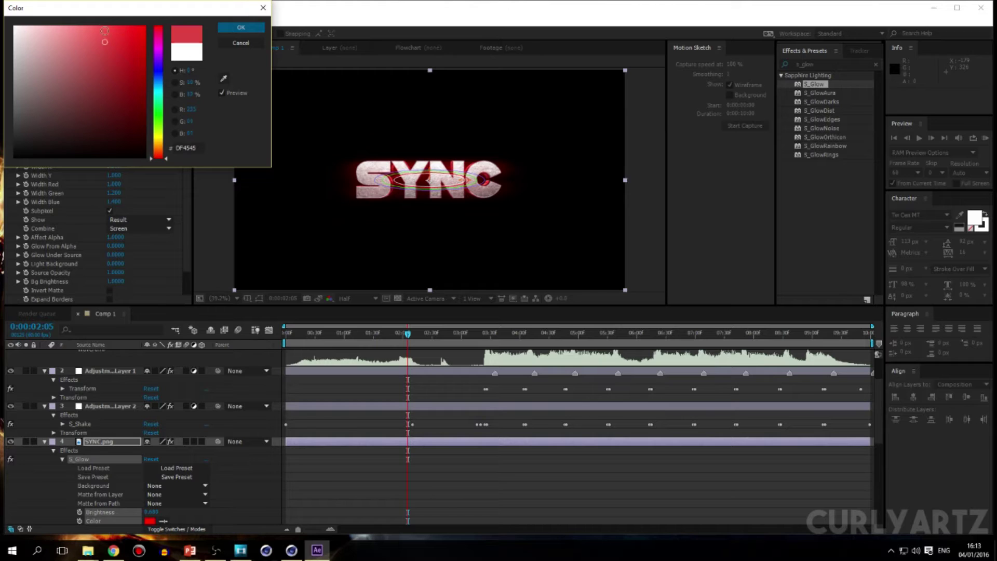
{"action": "left_click", "coordinate": [236, 28]}
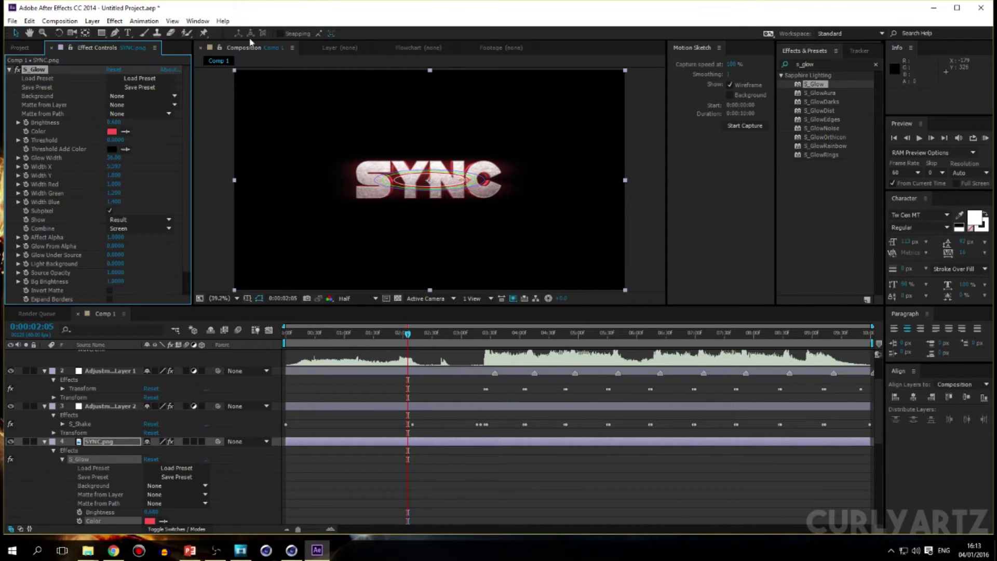
Step: Collapse the first S_Glow, apply a second S_Glow to the SYNC.png layer and expand its properties in the timeline
{"action": "left_click", "coordinate": [464, 441]}
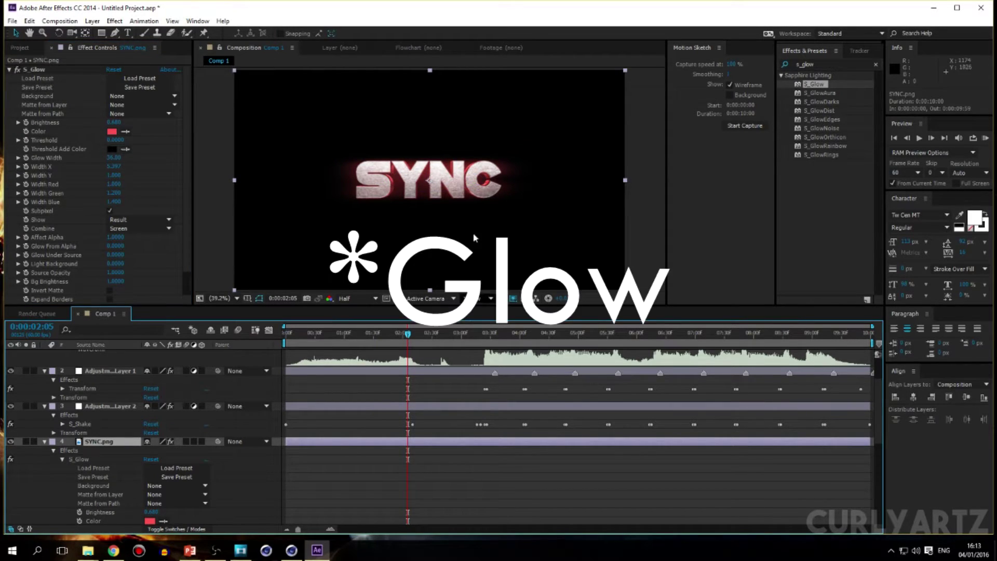
{"action": "left_click", "coordinate": [63, 460]}
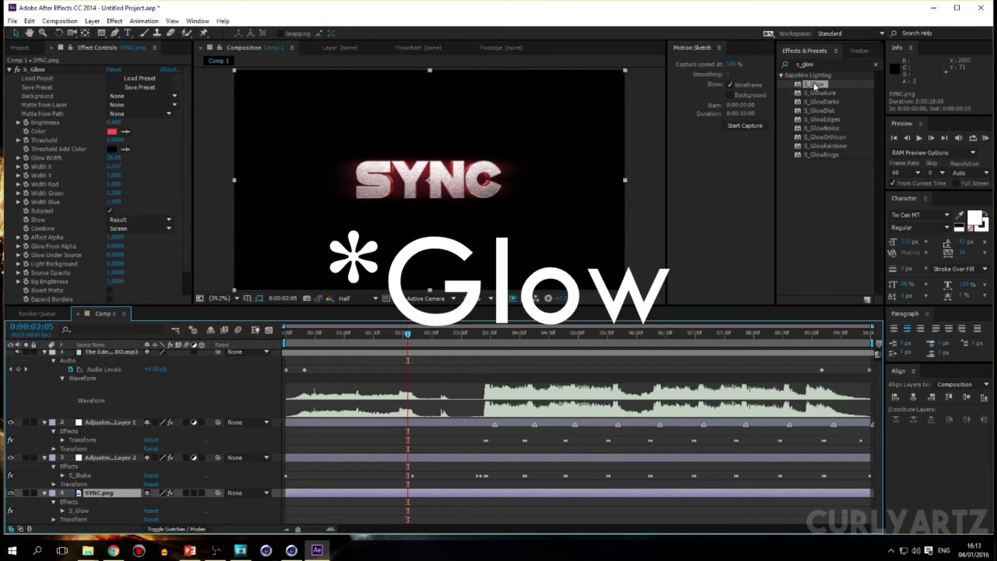
{"action": "left_click_drag", "start_coordinate": [814, 84], "coordinate": [204, 442]}
{"action": "left_click", "coordinate": [95, 485]}
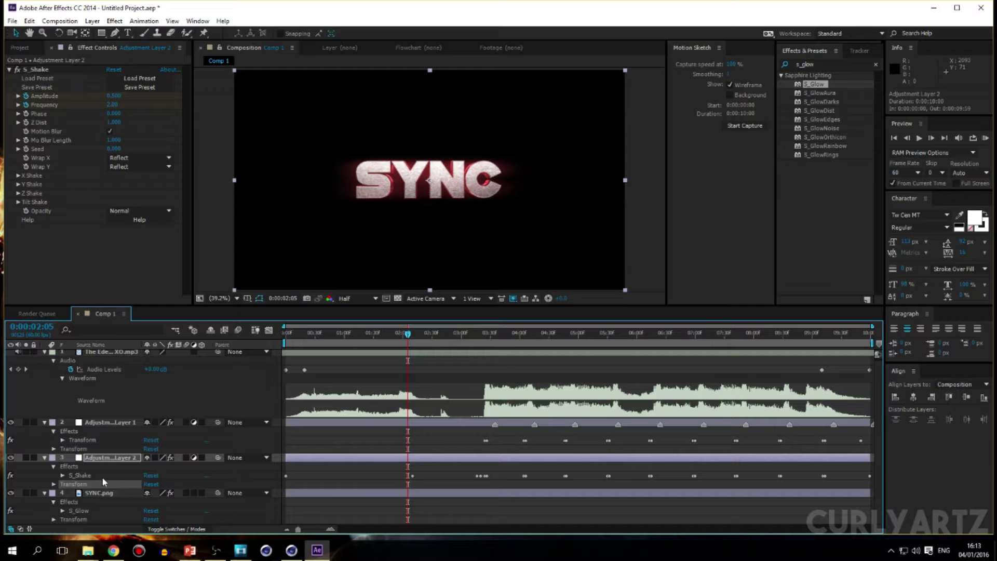
{"action": "left_click_drag", "start_coordinate": [814, 88], "coordinate": [104, 493]}
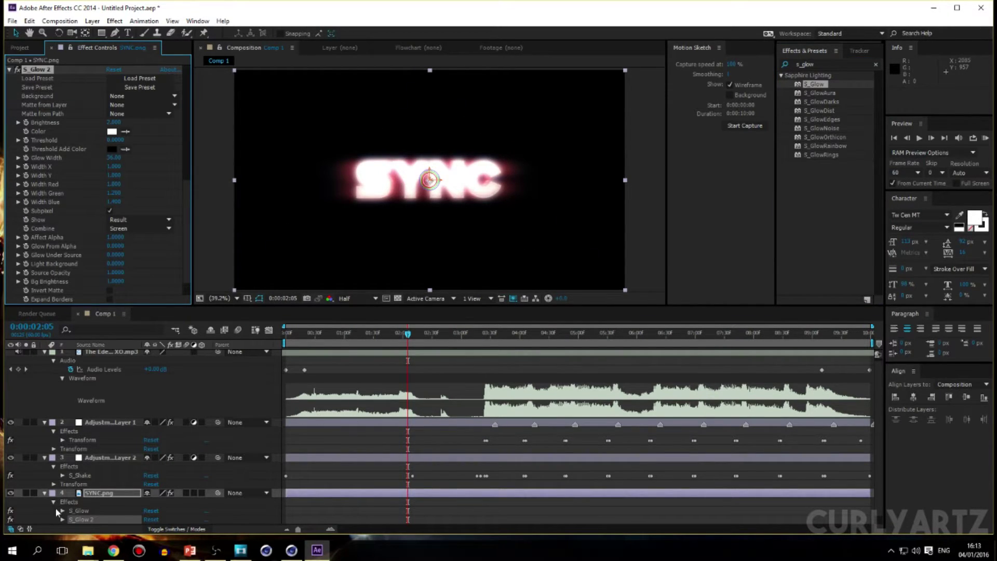
{"action": "scroll", "coordinate": [61, 511], "scroll_direction": "down", "scroll_amount": 1}
{"action": "left_click", "coordinate": [62, 511]}
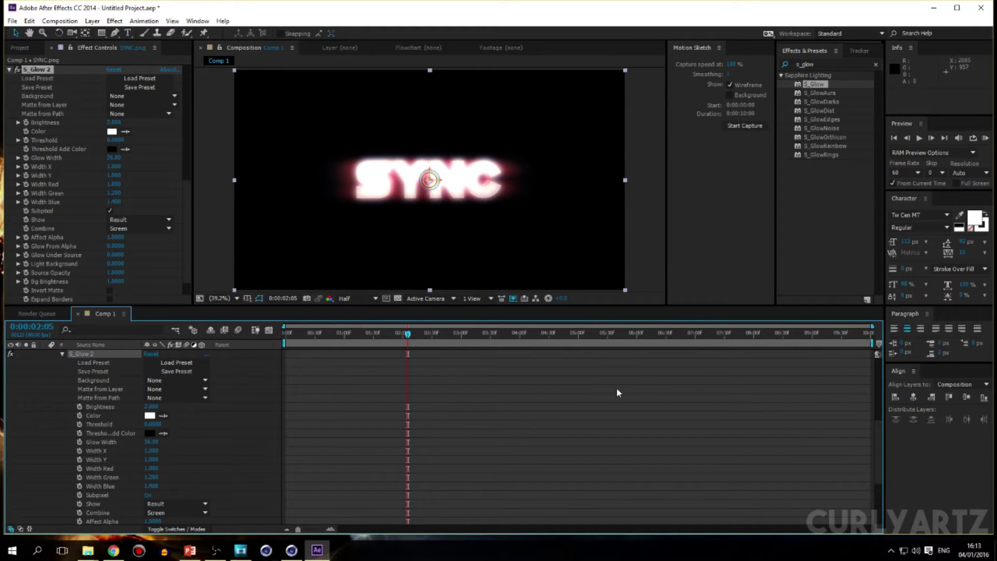
Step: Keyframe the second S_Glow's Brightness at 0 on the first main beat, around 0:00:03:24
{"action": "left_click_drag", "start_coordinate": [879, 457], "coordinate": [793, 462]}
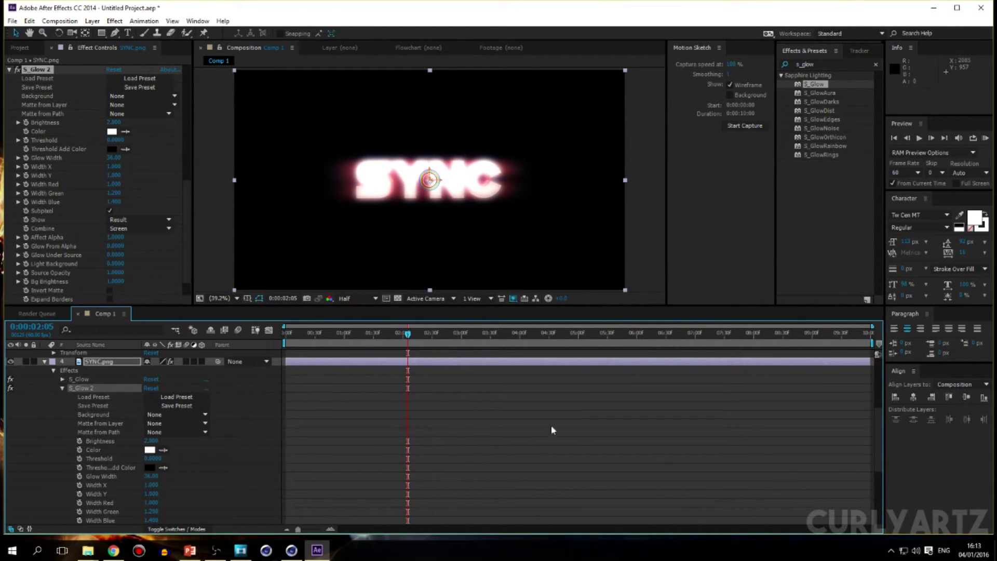
{"action": "left_click", "coordinate": [874, 462]}
{"action": "left_click_drag", "start_coordinate": [880, 449], "coordinate": [880, 415]}
{"action": "left_click_drag", "start_coordinate": [415, 334], "coordinate": [484, 356]}
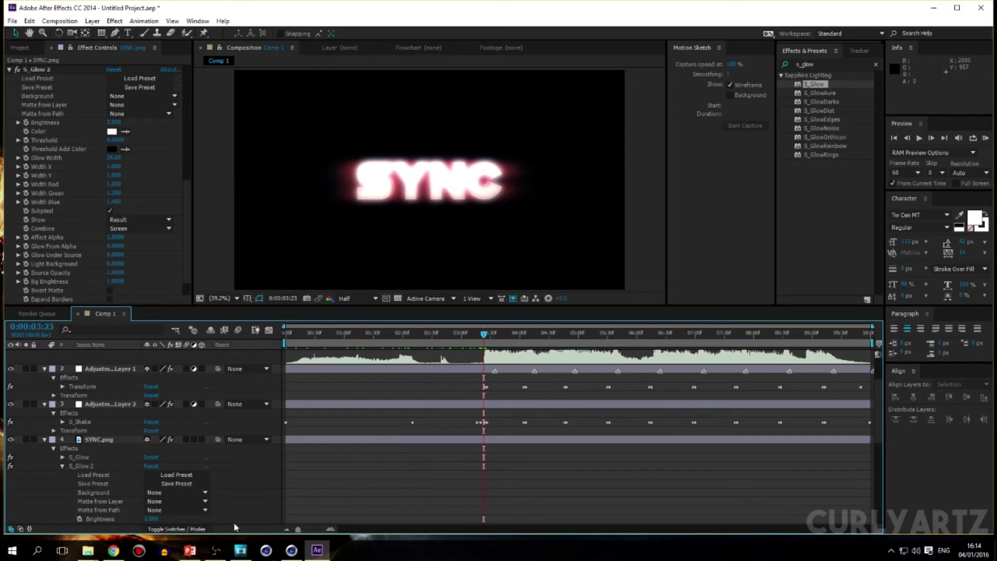
{"action": "left_click_drag", "start_coordinate": [297, 529], "coordinate": [315, 530]}
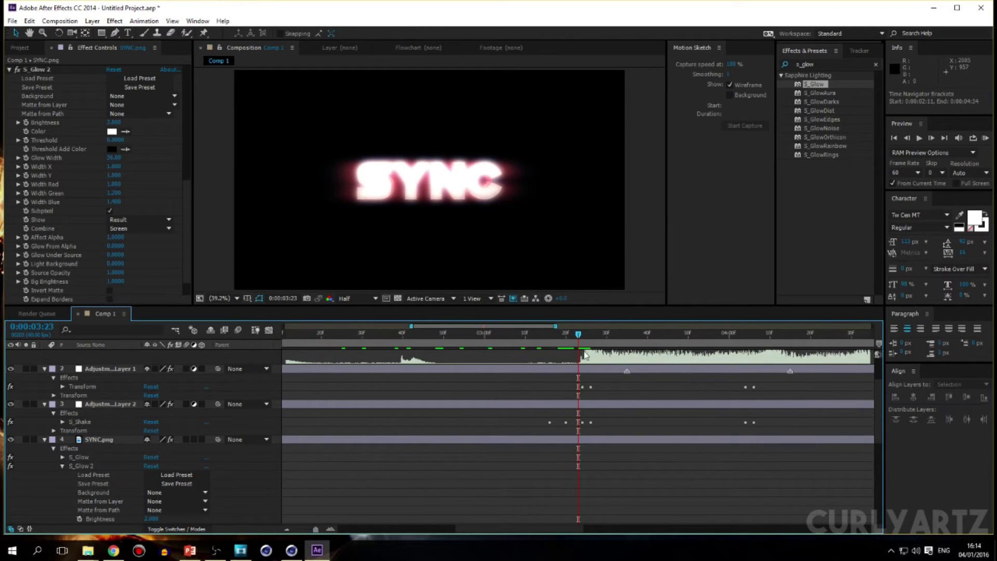
{"action": "left_click", "coordinate": [146, 518]}
{"action": "type", "text": "0"}
{"action": "key", "text": "Return"}
{"action": "left_click", "coordinate": [79, 518]}
Step: Keyframe the second S_Glow's Brightness at 1 at 0:00:03:26
{"action": "key", "text": "Page_Down"}
{"action": "key", "text": "Page_Down"}
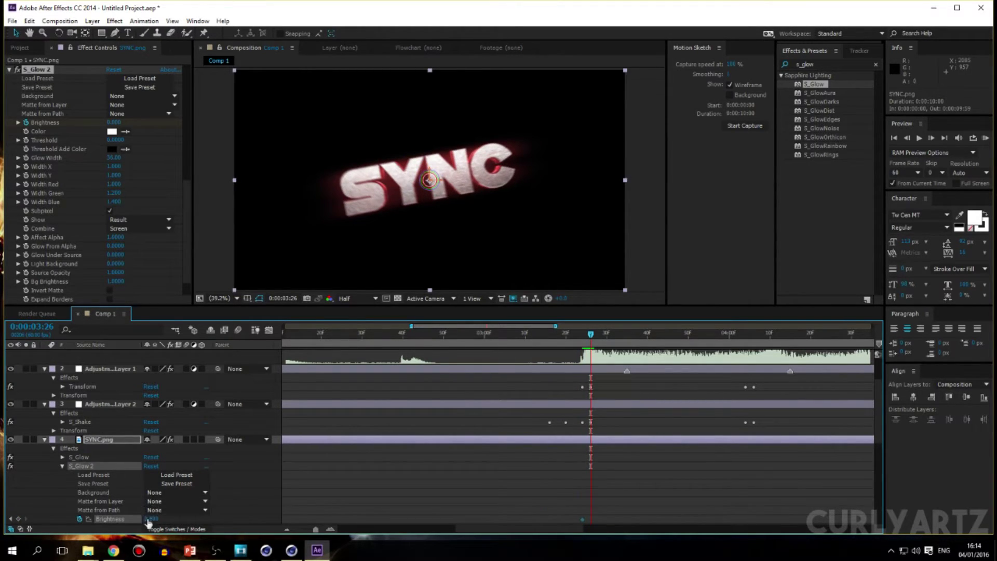
{"action": "left_click_drag", "start_coordinate": [151, 518], "coordinate": [204, 521]}
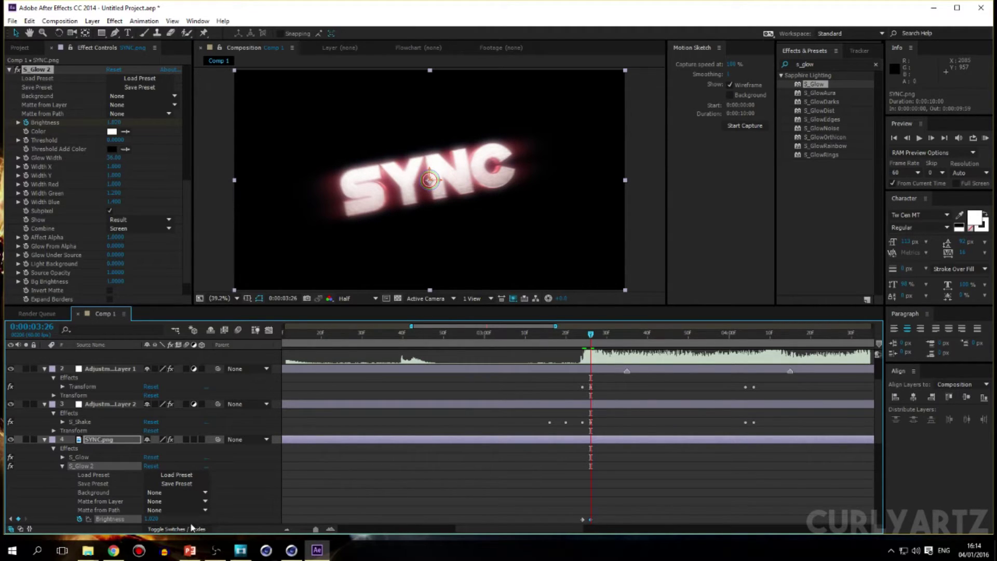
{"action": "left_click", "coordinate": [151, 519]}
{"action": "type", "text": "1"}
{"action": "key", "text": "Return"}
Step: Copy the two Brightness keyframes and paste them at the second beat, in line with the second pair of Transform keyframes
{"action": "left_click_drag", "start_coordinate": [509, 464], "coordinate": [638, 525]}
{"action": "key", "text": "ctrl+c"}
{"action": "left_click_drag", "start_coordinate": [598, 336], "coordinate": [741, 335]}
{"action": "key", "text": "ctrl+v"}
Step: Paste the Brightness keyframe pair at each remaining beat, in line with the Transform keyframe pairs
{"action": "left_click", "coordinate": [599, 341]}
{"action": "mouse_move", "coordinate": [577, 346]}
{"action": "left_mouse_down"}
{"action": "mouse_move", "coordinate": [887, 353]}
{"action": "mouse_move", "coordinate": [593, 353]}
{"action": "left_mouse_up"}
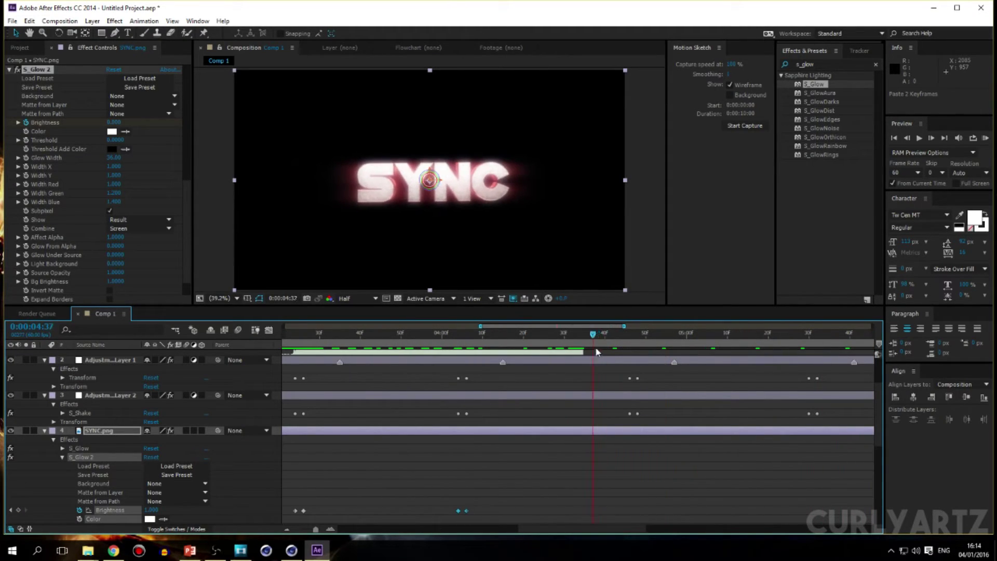
{"action": "key", "text": "ctrl+v"}
{"action": "left_click_drag", "start_coordinate": [797, 342], "coordinate": [831, 349]}
{"action": "key", "text": "ctrl+v"}
{"action": "key", "text": "ctrl+v"}
{"action": "key", "text": "ctrl+v"}
Step: Keyframe the second S_Glow's Brightness at 0 at 0:00:09:52 and move that keyframe to 0:00:10:00
{"action": "left_click", "coordinate": [150, 510]}
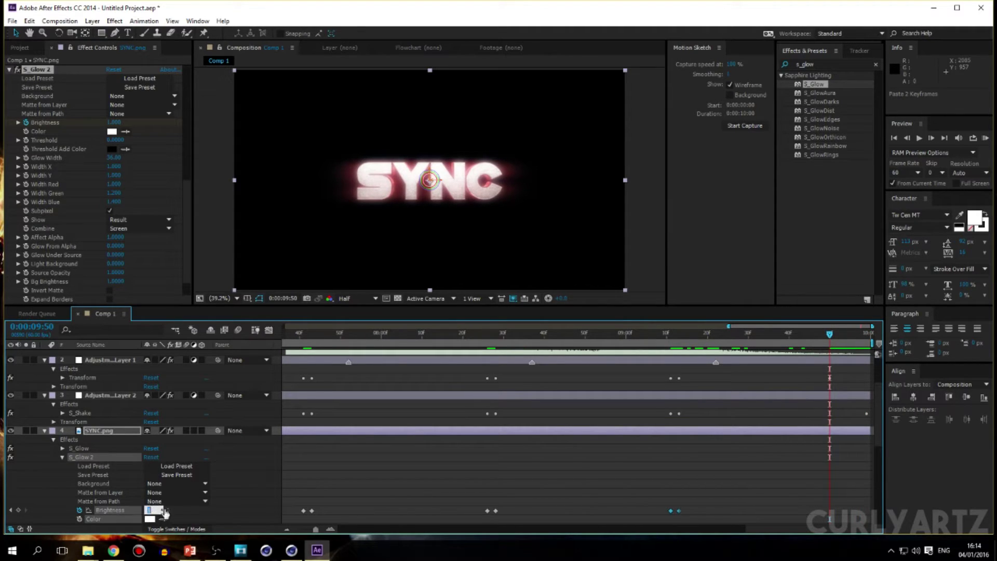
{"action": "mouse_move", "coordinate": [827, 347]}
{"action": "left_mouse_down"}
{"action": "mouse_move", "coordinate": [617, 358]}
{"action": "mouse_move", "coordinate": [837, 364]}
{"action": "left_mouse_up"}
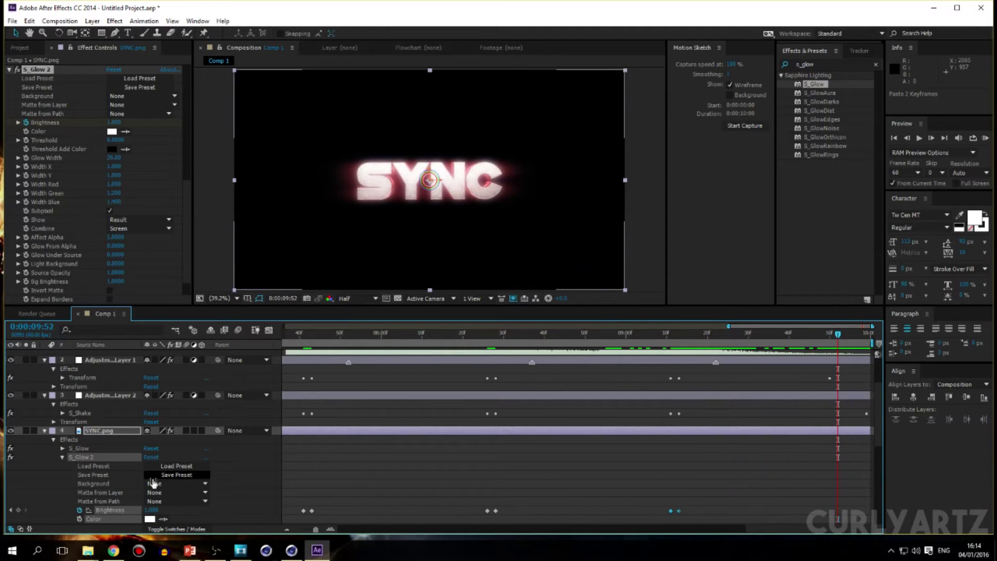
{"action": "left_click", "coordinate": [150, 509]}
{"action": "type", "text": "0"}
{"action": "key", "text": "Return"}
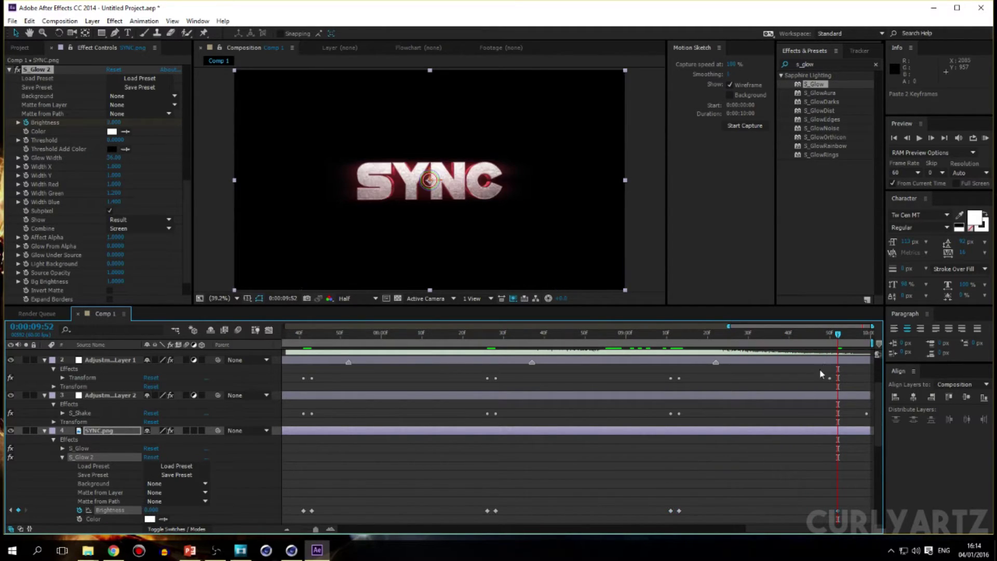
{"action": "left_click_drag", "start_coordinate": [835, 348], "coordinate": [870, 509]}
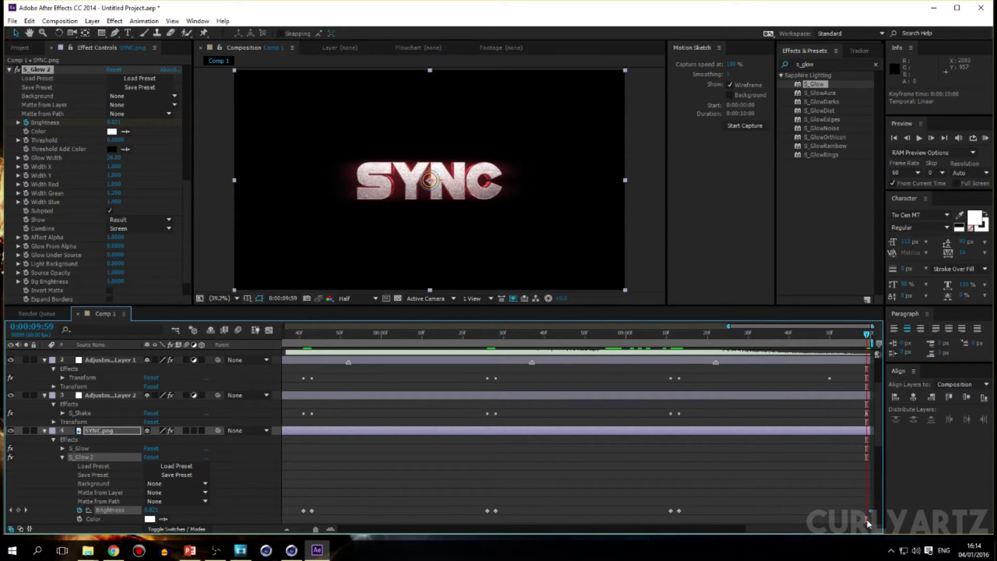
Step: Show the whole composition in the timeline and play a RAM preview from 0:00:00:00
{"action": "left_click_drag", "start_coordinate": [317, 528], "coordinate": [274, 533]}
{"action": "left_click_drag", "start_coordinate": [381, 334], "coordinate": [152, 360]}
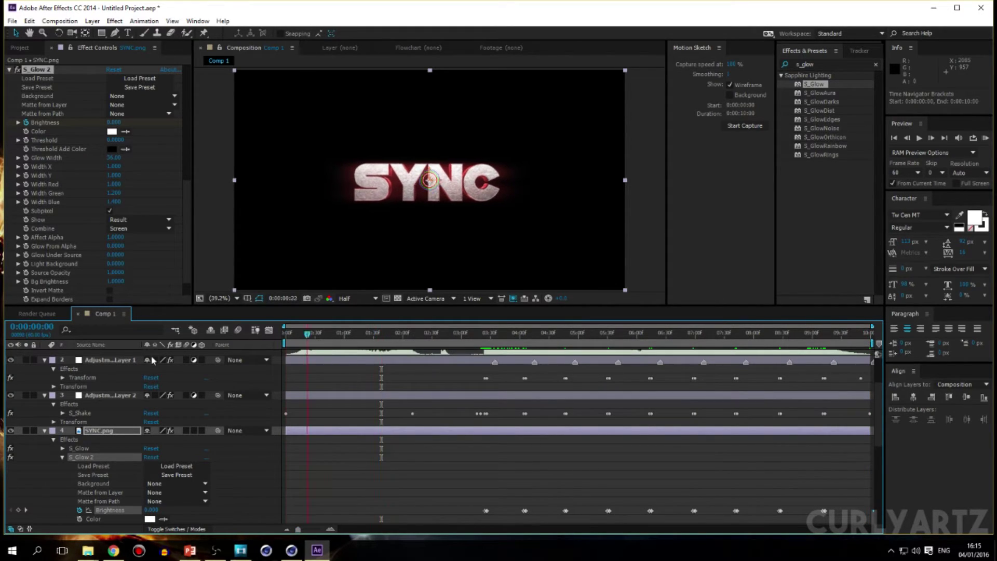
{"action": "left_click", "coordinate": [287, 334]}
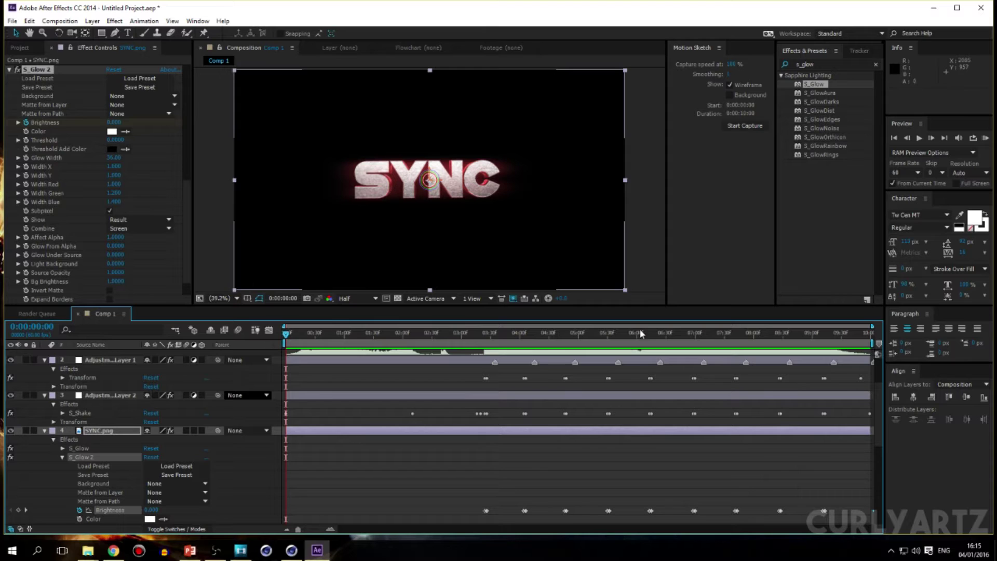
{"action": "key", "text": "KP_0"}
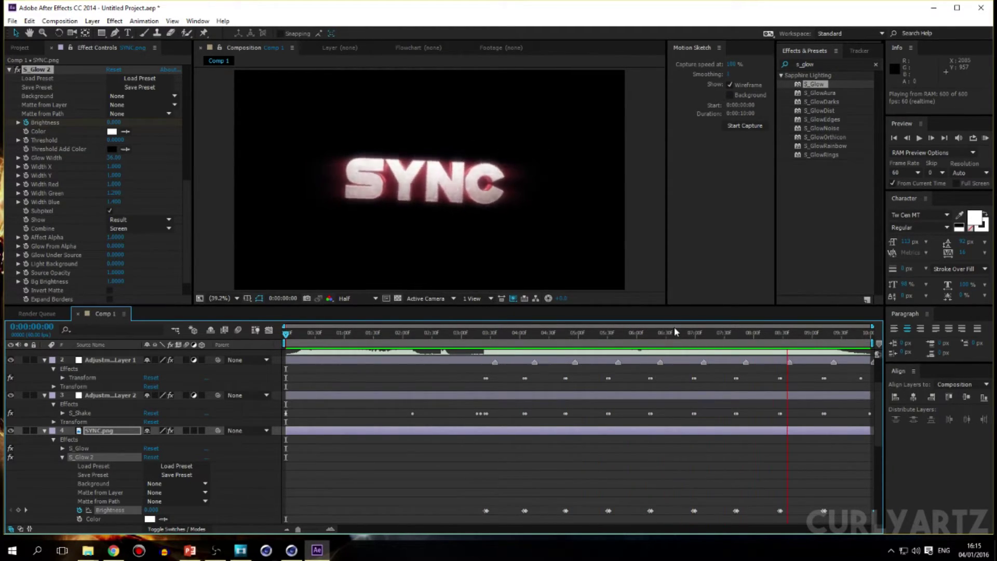
Step: Collapse SYNC.png and both adjustment layers in the timeline, with the current time at 0:00:03:24
{"action": "left_click", "coordinate": [104, 432]}
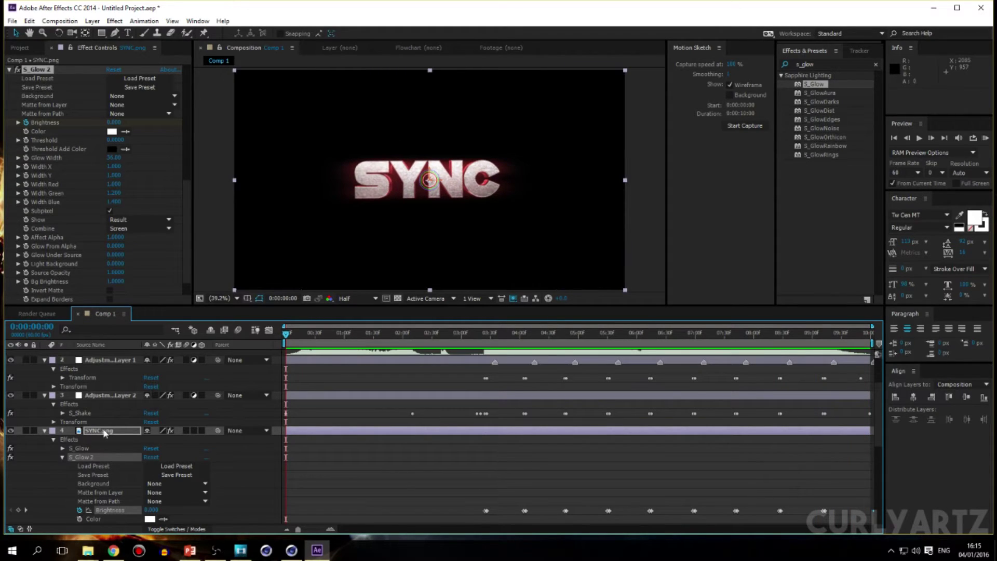
{"action": "left_click", "coordinate": [62, 457]}
{"action": "left_click_drag", "start_coordinate": [284, 335], "coordinate": [486, 348]}
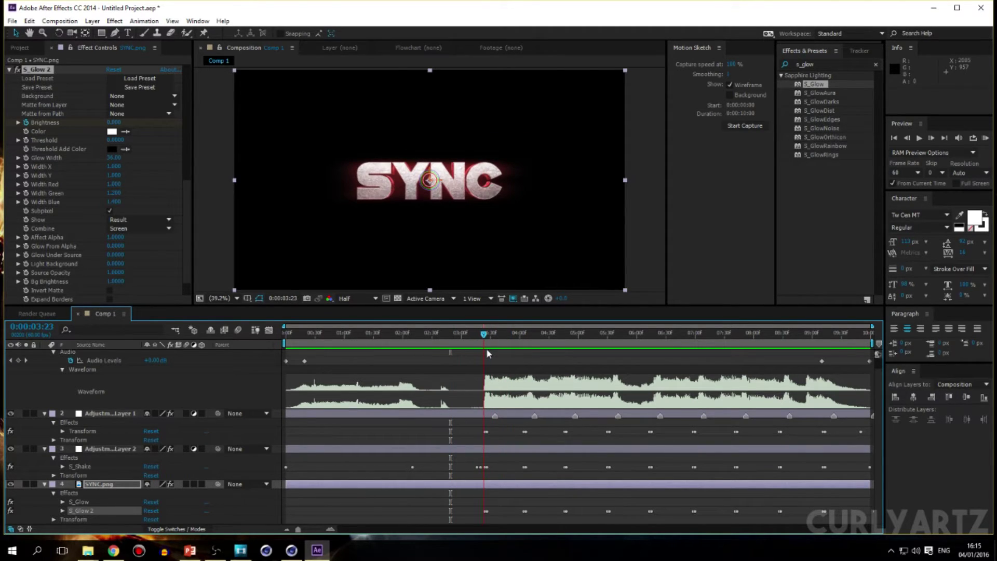
{"action": "left_click", "coordinate": [44, 485]}
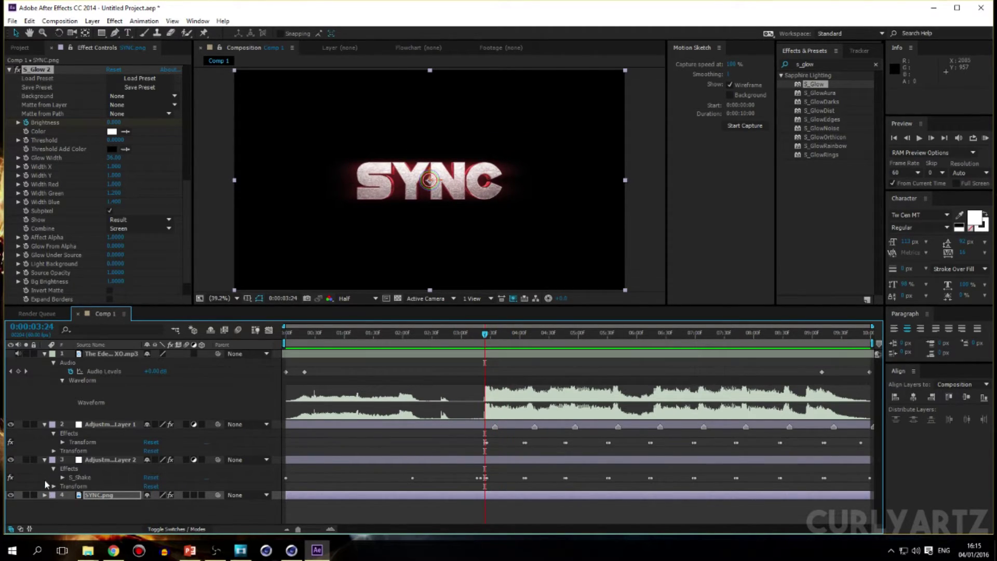
{"action": "left_click", "coordinate": [44, 463]}
{"action": "left_click", "coordinate": [44, 460]}
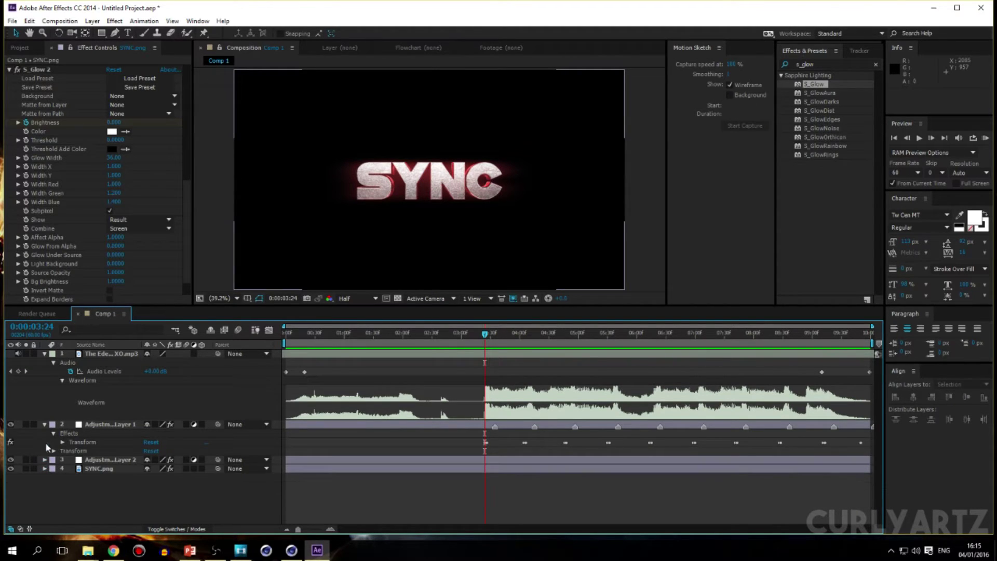
{"action": "left_click", "coordinate": [44, 424]}
Step: Select the audio track, both adjustment layers and SYNC.png and pre-compose them together
{"action": "left_click_drag", "start_coordinate": [90, 481], "coordinate": [96, 329]}
{"action": "left_click", "coordinate": [92, 354]}
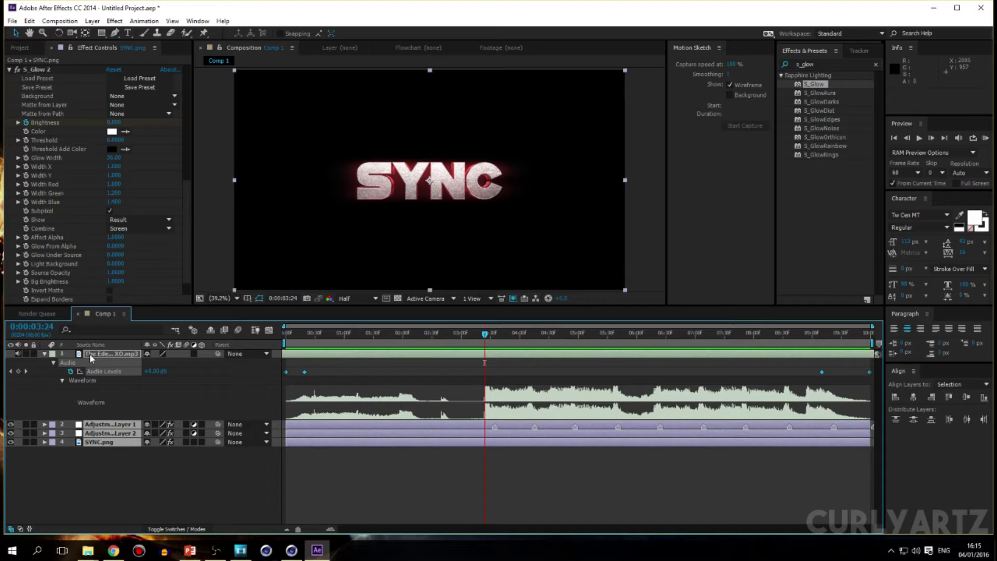
{"action": "left_click_drag", "start_coordinate": [92, 498], "coordinate": [97, 347]}
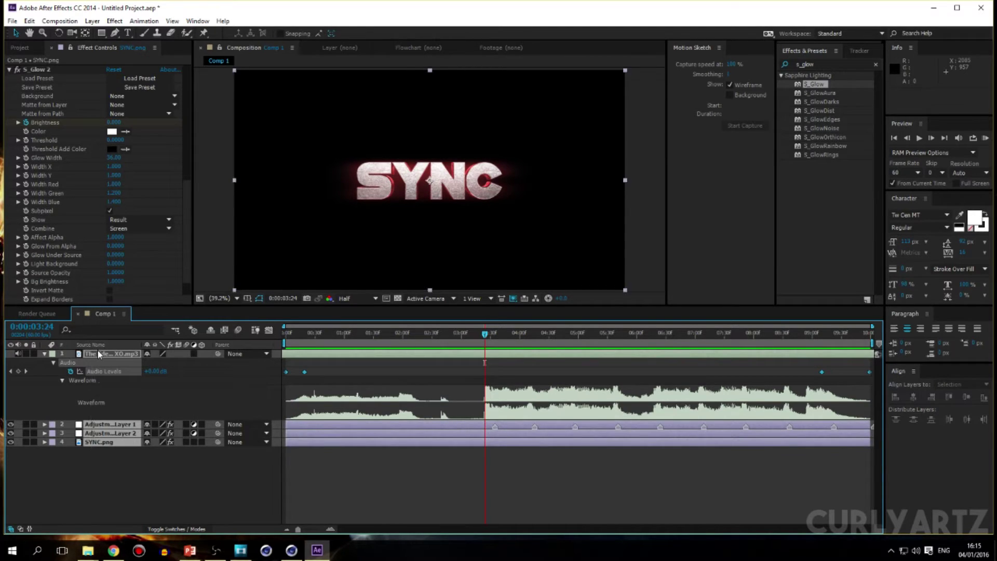
{"action": "left_click_drag", "start_coordinate": [114, 499], "coordinate": [116, 343]}
{"action": "right_click", "coordinate": [99, 346]}
{"action": "right_click", "coordinate": [85, 353]}
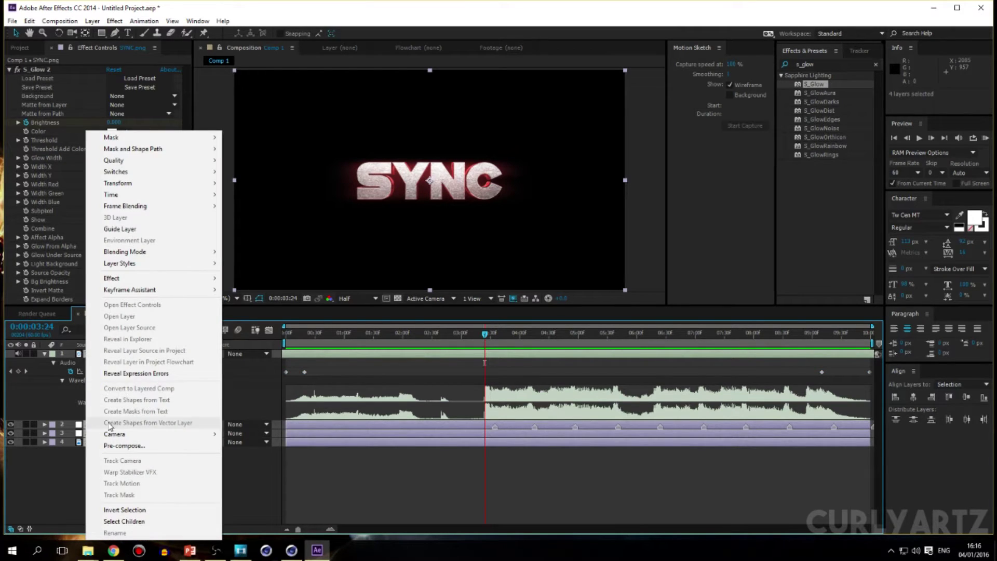
{"action": "left_click", "coordinate": [110, 447]}
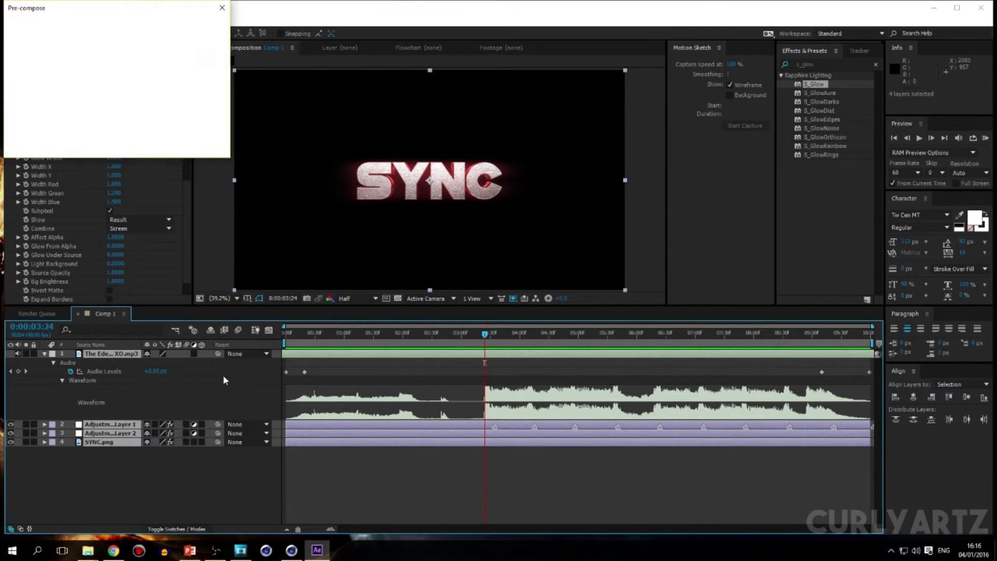
{"action": "left_click", "coordinate": [133, 145]}
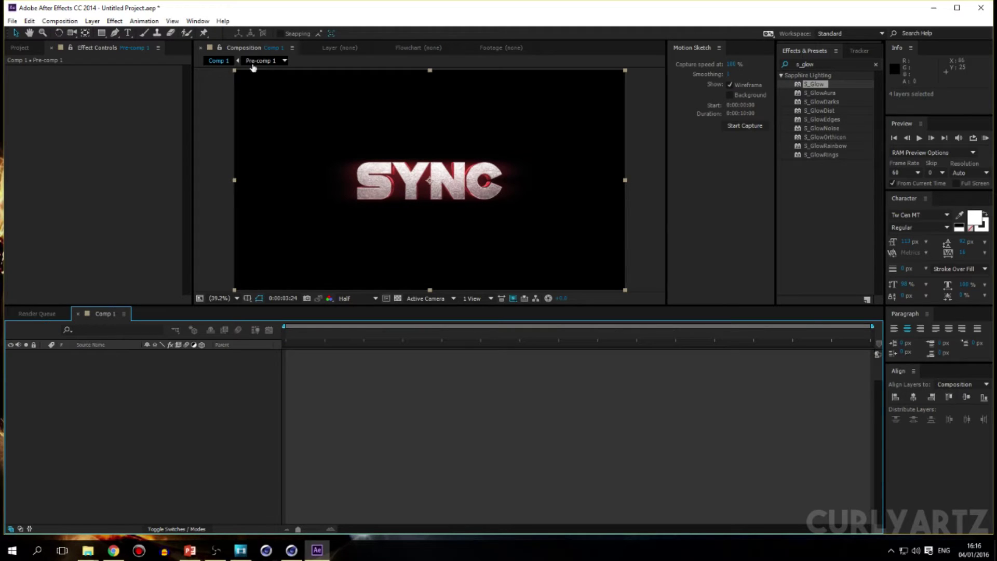
Step: Open Pre-comp 1, return to Comp 1, scrub past the first main beat and go back to 0:00:00:00
{"action": "left_click", "coordinate": [259, 60]}
{"action": "left_click", "coordinate": [217, 63]}
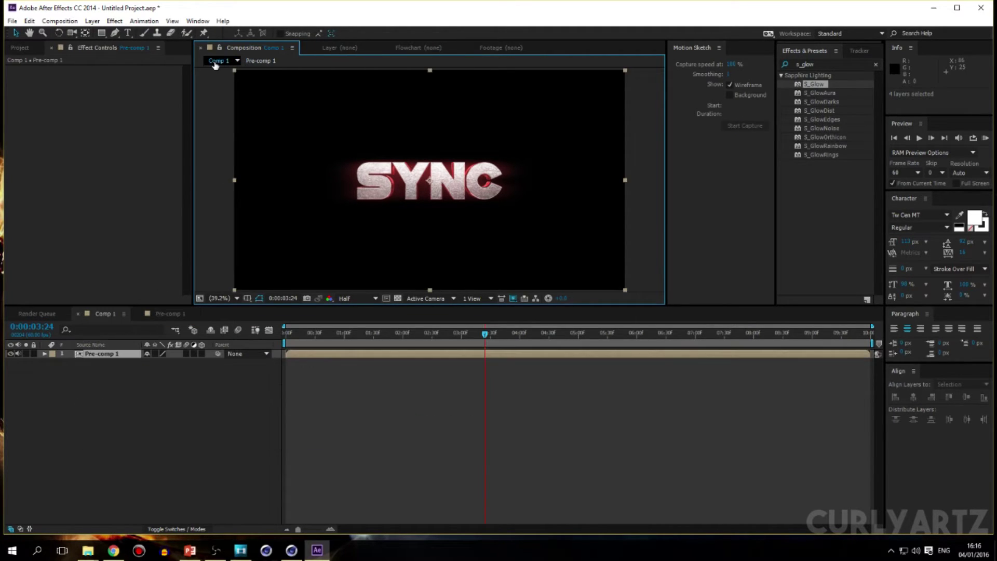
{"action": "left_click_drag", "start_coordinate": [486, 334], "coordinate": [524, 343]}
{"action": "key", "text": "Home"}
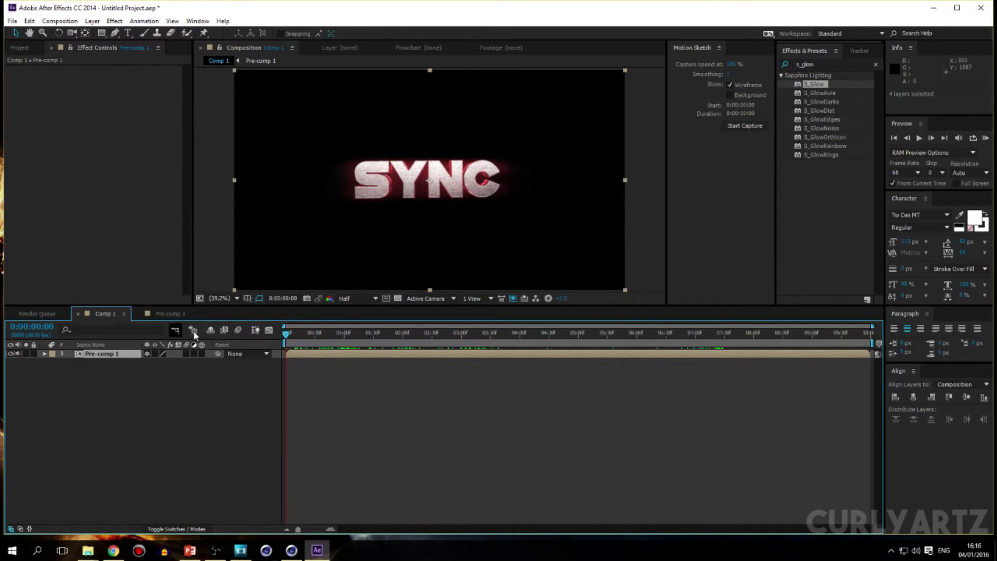
Step: Find the Optics Compensation effect, apply it to Pre-comp 1 and reveal its properties in the timeline
{"action": "left_click", "coordinate": [828, 62]}
{"action": "type", "text": "op"}
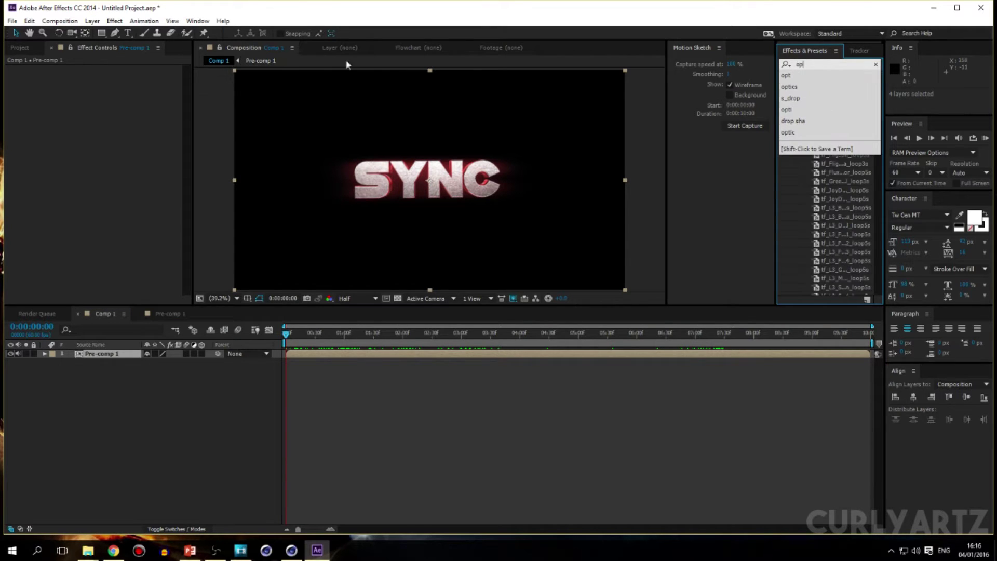
{"action": "left_click", "coordinate": [830, 86]}
{"action": "left_click_drag", "start_coordinate": [830, 86], "coordinate": [51, 357]}
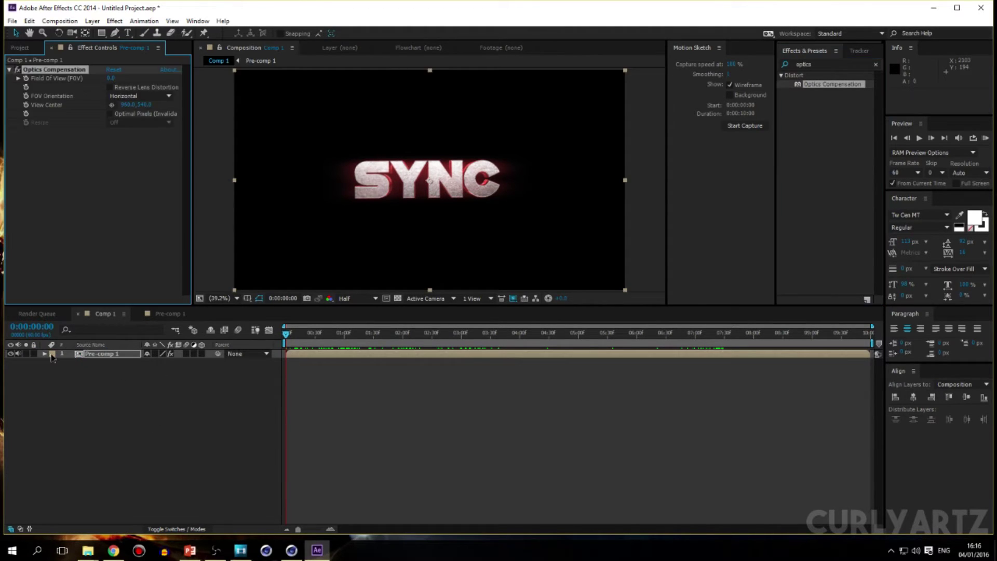
{"action": "left_click", "coordinate": [44, 353]}
{"action": "left_click", "coordinate": [53, 362]}
{"action": "left_click", "coordinate": [62, 371]}
Step: Step frame by frame through the first main beat and place a timeline marker at 0:00:03:26
{"action": "left_click_drag", "start_coordinate": [286, 334], "coordinate": [437, 335]}
{"action": "left_click_drag", "start_coordinate": [465, 336], "coordinate": [487, 336]}
{"action": "key", "text": "Page_Up"}
{"action": "key", "text": "Page_Up"}
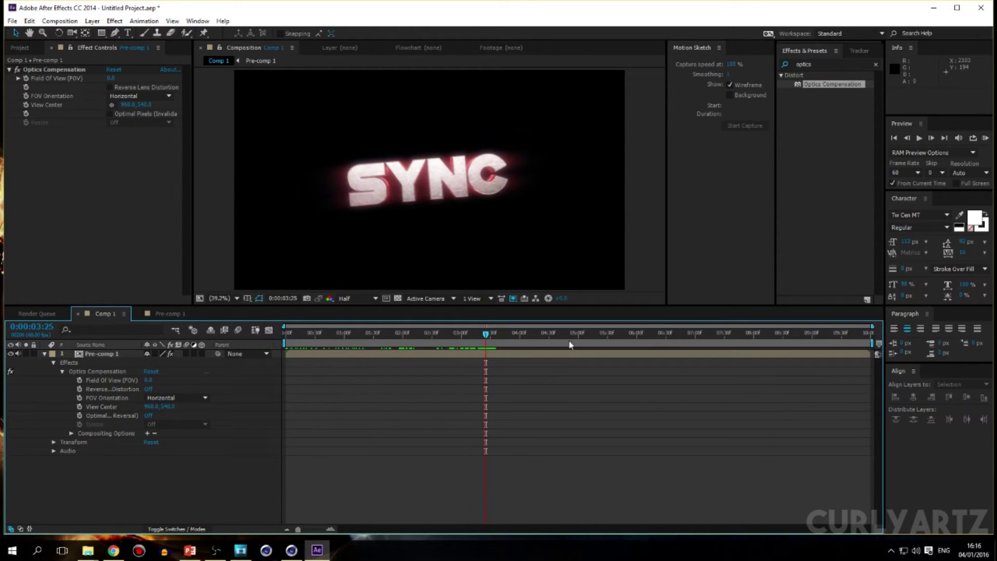
{"action": "key", "text": "Page_Up"}
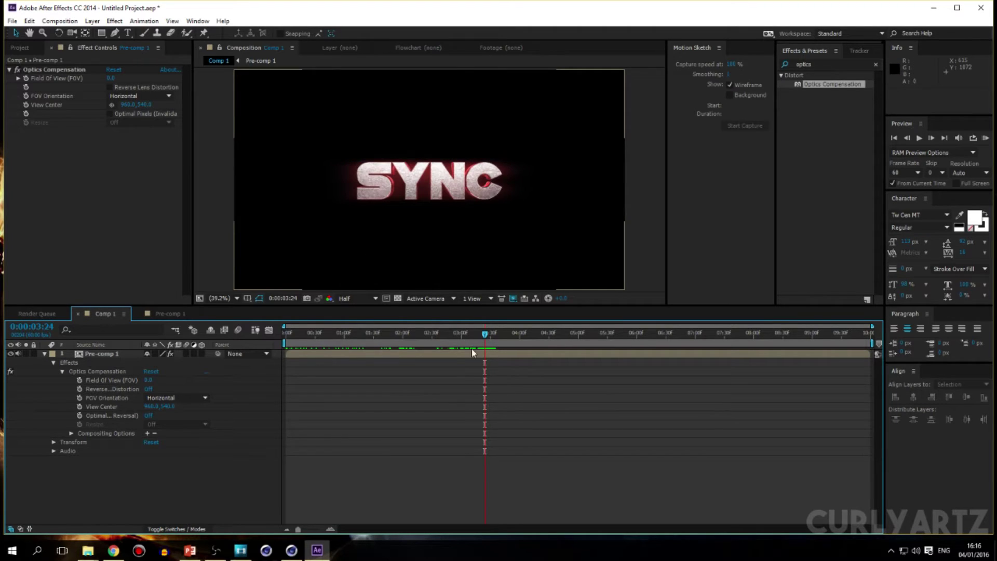
{"action": "key", "text": "Page_Down"}
{"action": "key", "text": "Page_Down"}
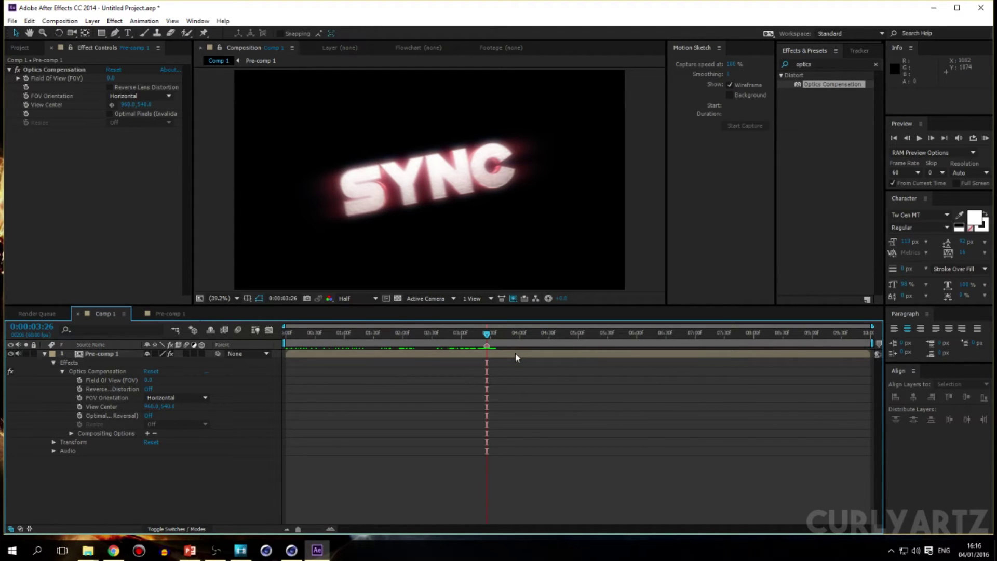
{"action": "key", "text": "Page_Up"}
{"action": "key", "text": "Page_Up"}
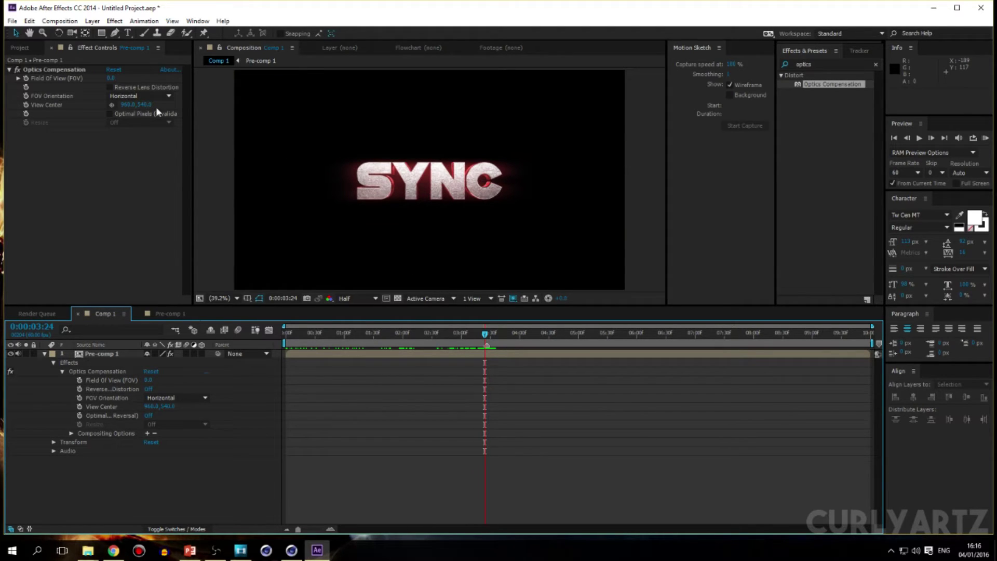
Step: Turn on Reverse Lens Distortion and add a Field Of View keyframe of 0 shortly before the marked beat
{"action": "key", "text": "Page_Down"}
{"action": "left_click_drag", "start_coordinate": [485, 337], "coordinate": [472, 337]}
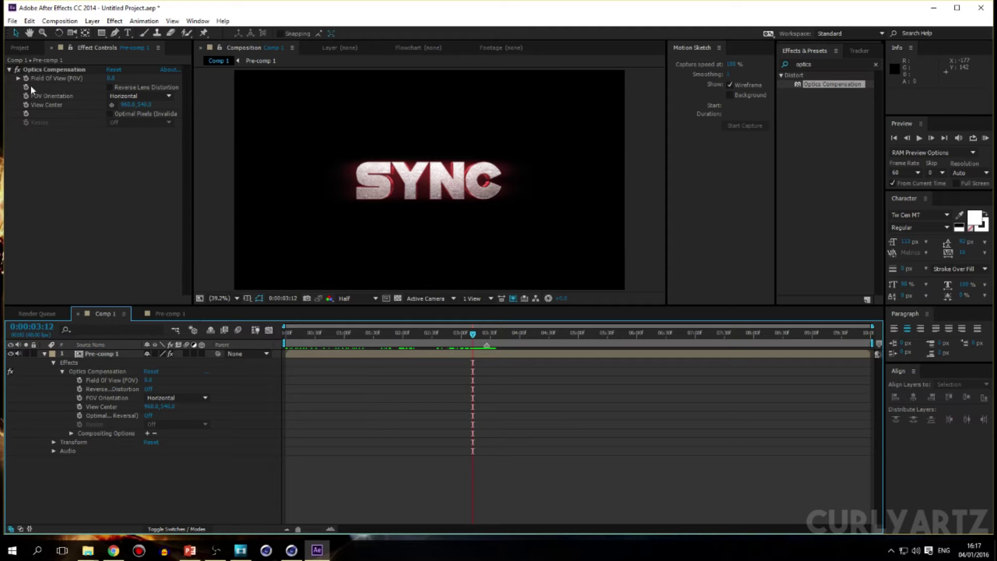
{"action": "left_click", "coordinate": [110, 86]}
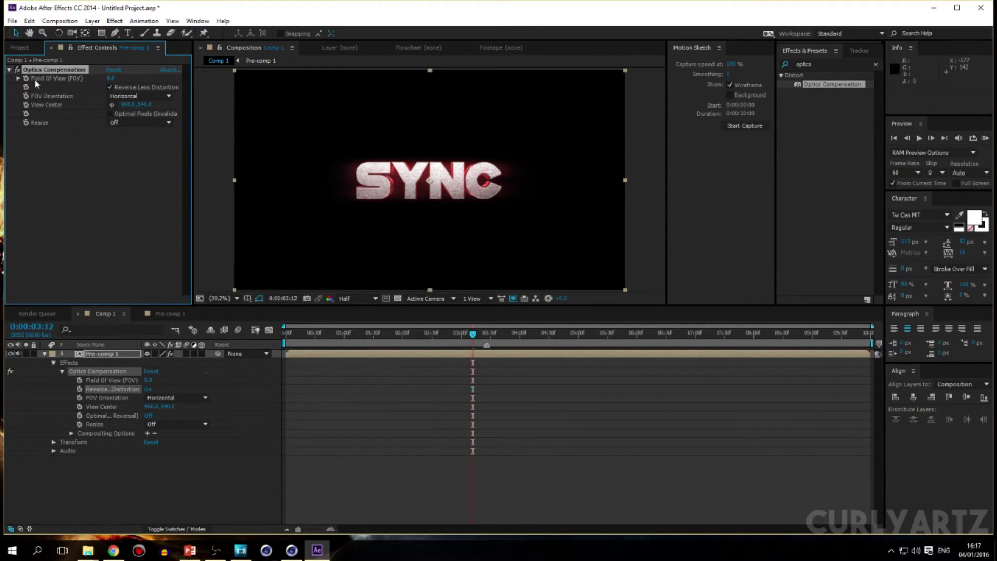
{"action": "mouse_move", "coordinate": [473, 336]}
{"action": "left_mouse_down"}
{"action": "mouse_move", "coordinate": [488, 338]}
{"action": "mouse_move", "coordinate": [439, 333]}
{"action": "mouse_move", "coordinate": [486, 337]}
{"action": "left_mouse_up"}
{"action": "left_click", "coordinate": [81, 379]}
{"action": "left_click", "coordinate": [80, 380]}
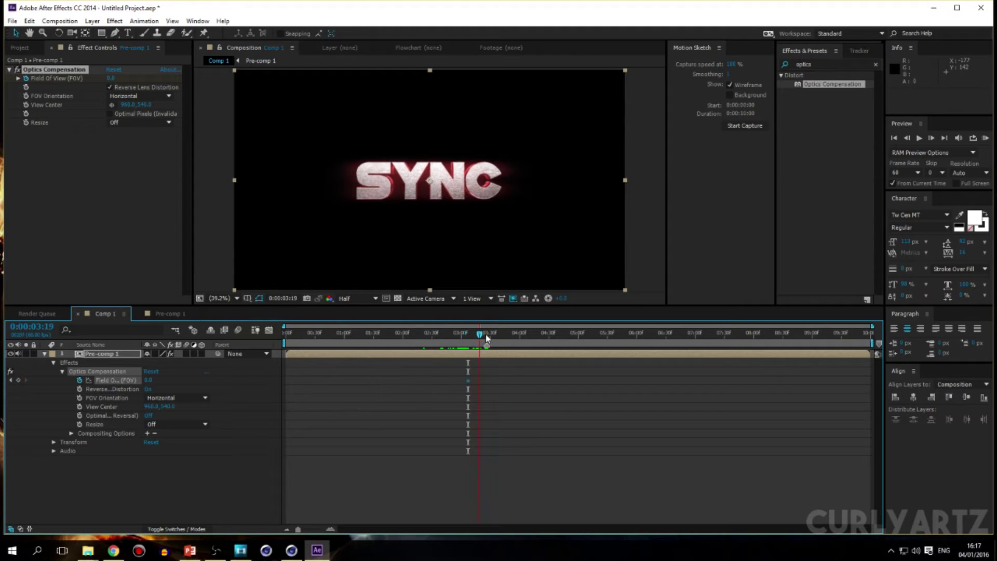
Step: Keyframe Field Of View at about 157.6 on the marked beat and back to 0 at 0:00:03:30
{"action": "mouse_move", "coordinate": [149, 379]}
{"action": "left_mouse_down"}
{"action": "mouse_move", "coordinate": [928, 334]}
{"action": "mouse_move", "coordinate": [903, 306]}
{"action": "mouse_move", "coordinate": [768, 269]}
{"action": "mouse_move", "coordinate": [858, 265]}
{"action": "mouse_move", "coordinate": [615, 290]}
{"action": "mouse_move", "coordinate": [851, 257]}
{"action": "left_mouse_up"}
{"action": "left_click_drag", "start_coordinate": [487, 337], "coordinate": [490, 334]}
{"action": "left_click", "coordinate": [151, 380]}
{"action": "type", "text": "0"}
{"action": "key", "text": "Return"}
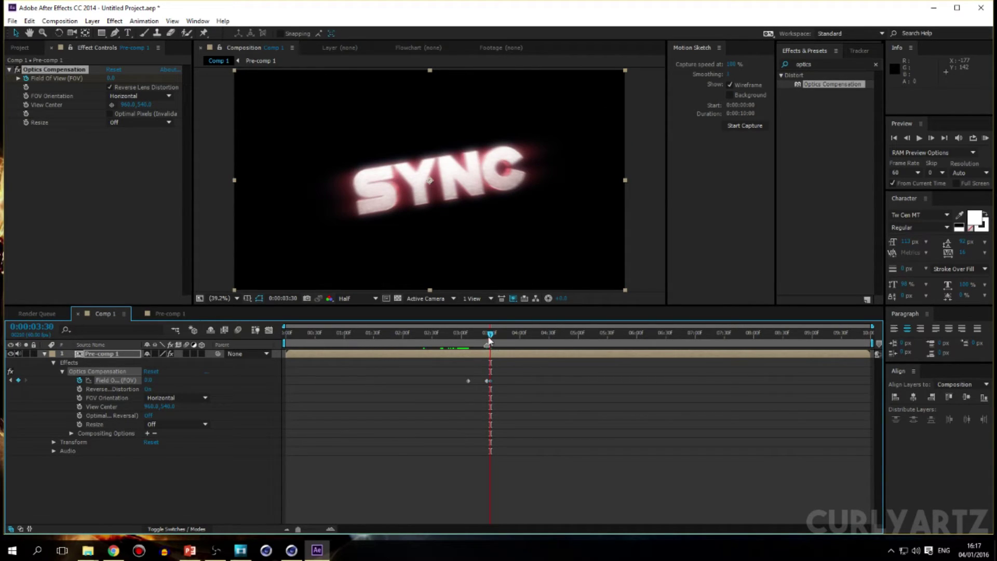
Step: Preview the lens pulse from 0:00:02:09 and move the last Field Of View keyframe slightly later
{"action": "left_click_drag", "start_coordinate": [490, 337], "coordinate": [412, 334]}
{"action": "key", "text": "0"}
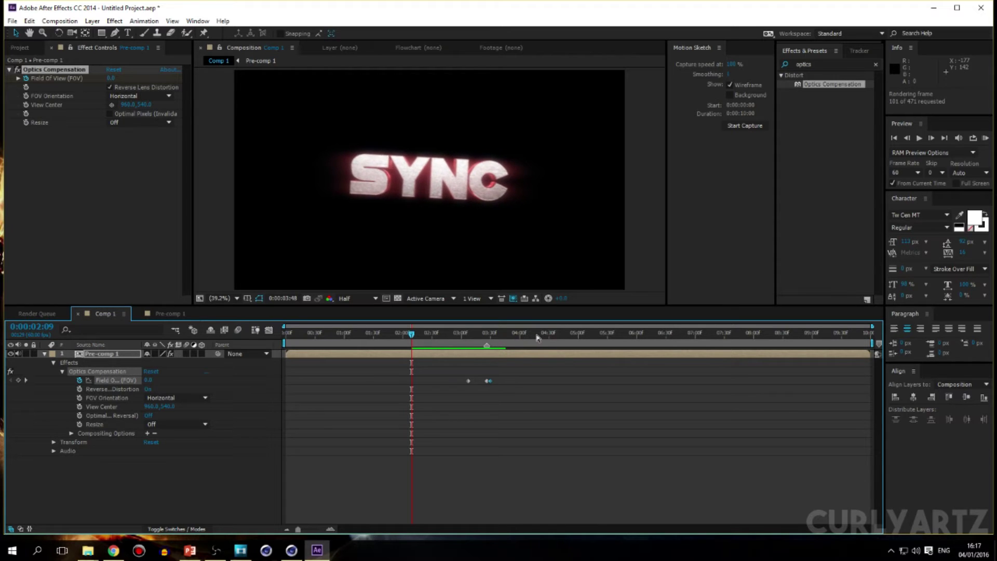
{"action": "key", "text": "space"}
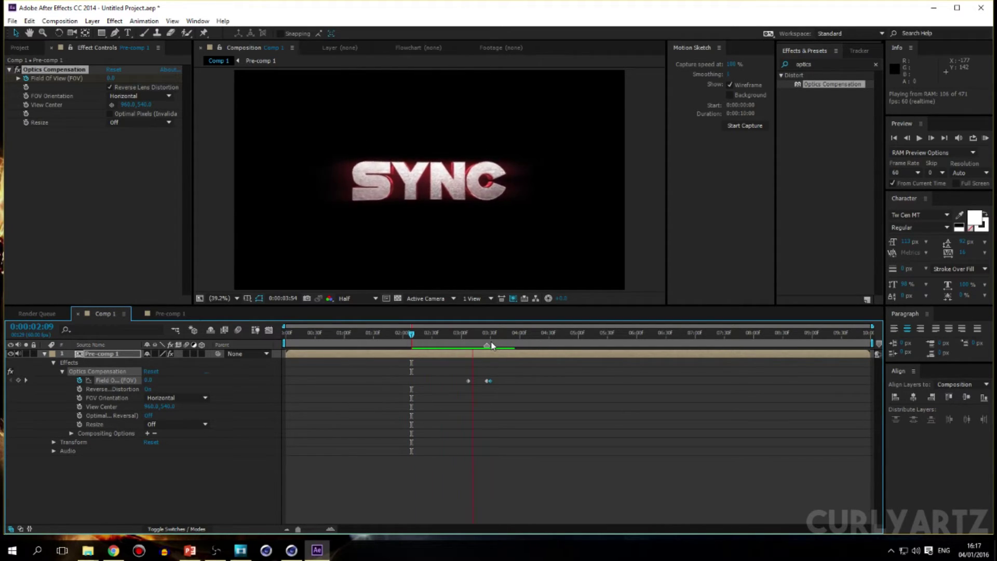
{"action": "key", "text": "space"}
{"action": "left_click_drag", "start_coordinate": [497, 383], "coordinate": [498, 381]}
{"action": "key", "text": "space"}
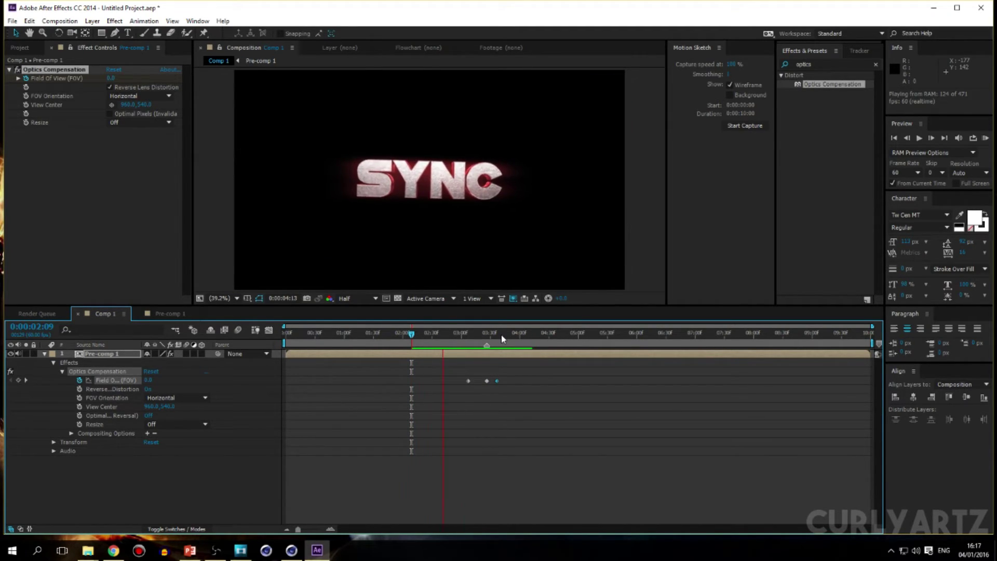
{"action": "key", "text": "space"}
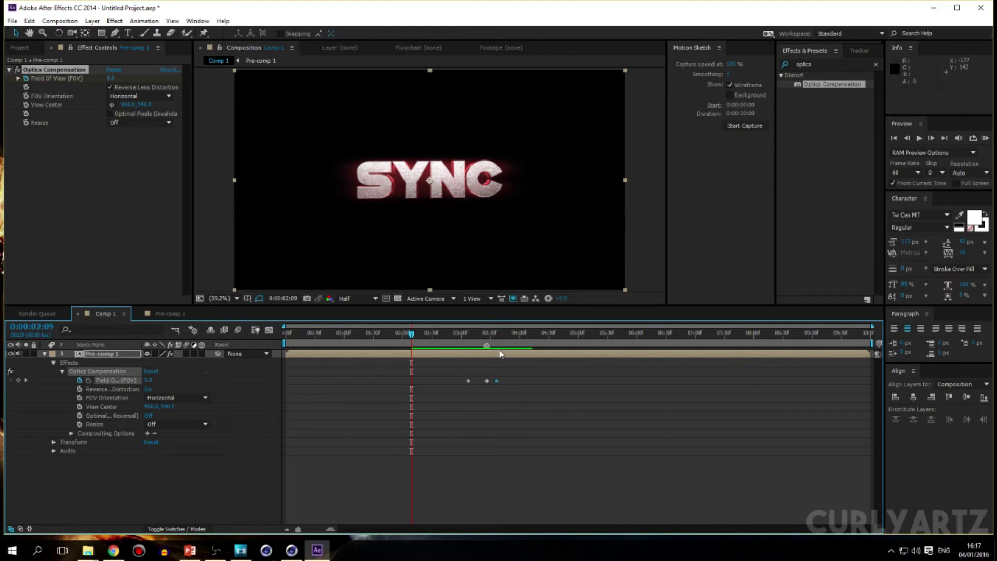
Step: Move the last Field Of View keyframe to 0:00:04:21 and run a RAM preview from 0:00:02:24
{"action": "left_click_drag", "start_coordinate": [460, 334], "coordinate": [479, 338]}
{"action": "left_click_drag", "start_coordinate": [497, 380], "coordinate": [539, 381]}
{"action": "left_click_drag", "start_coordinate": [478, 333], "coordinate": [424, 336]}
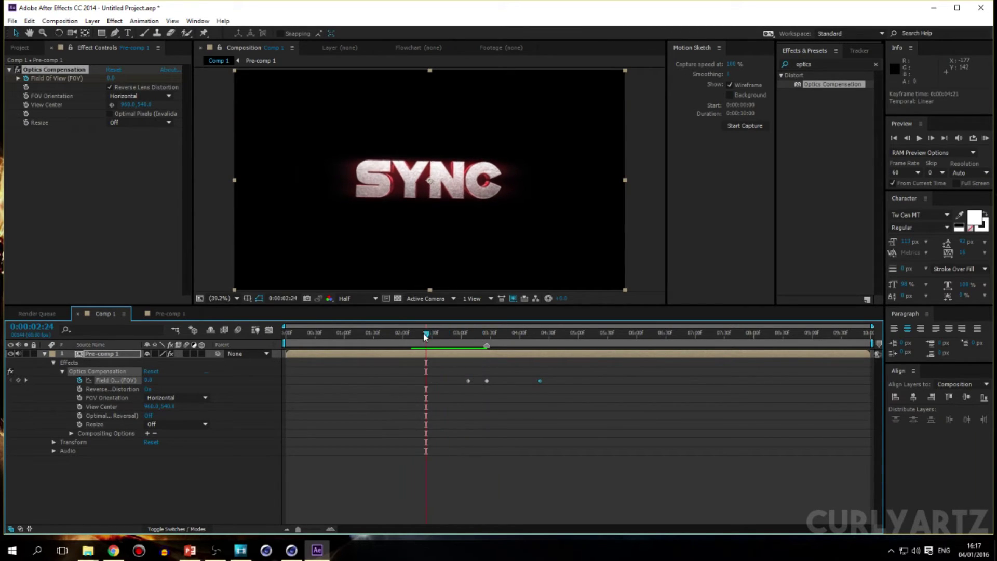
{"action": "key", "text": "KP_0"}
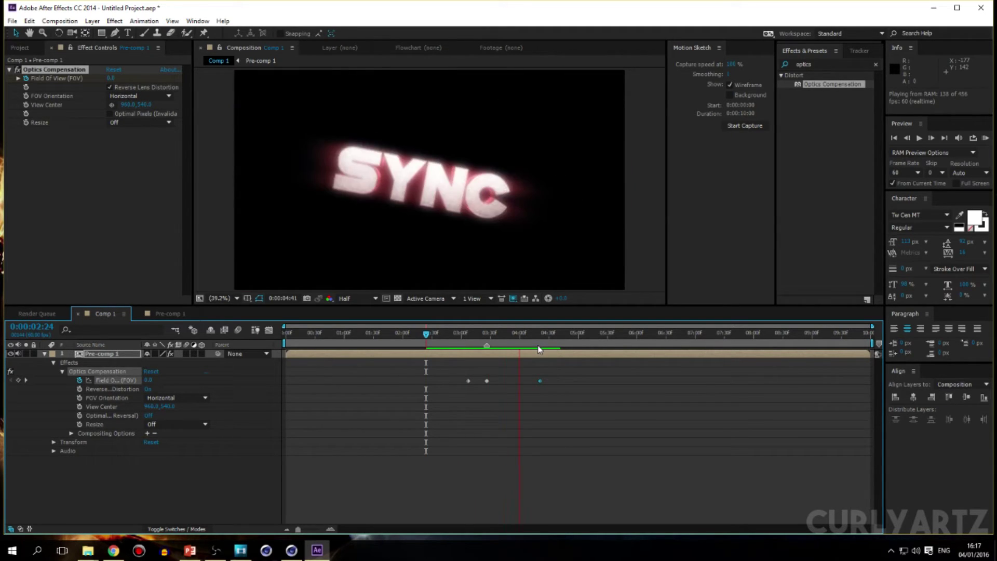
{"action": "key", "text": "space"}
Step: Run a RAM preview of the composition from 0:00:00:00 and again from 0:00:02:31
{"action": "key", "text": "Home"}
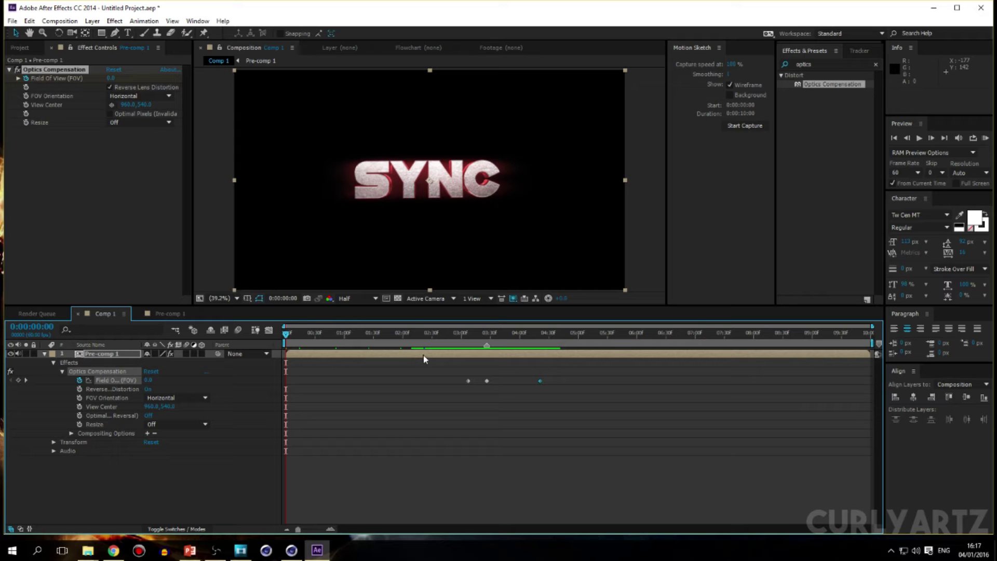
{"action": "key", "text": "KP_0"}
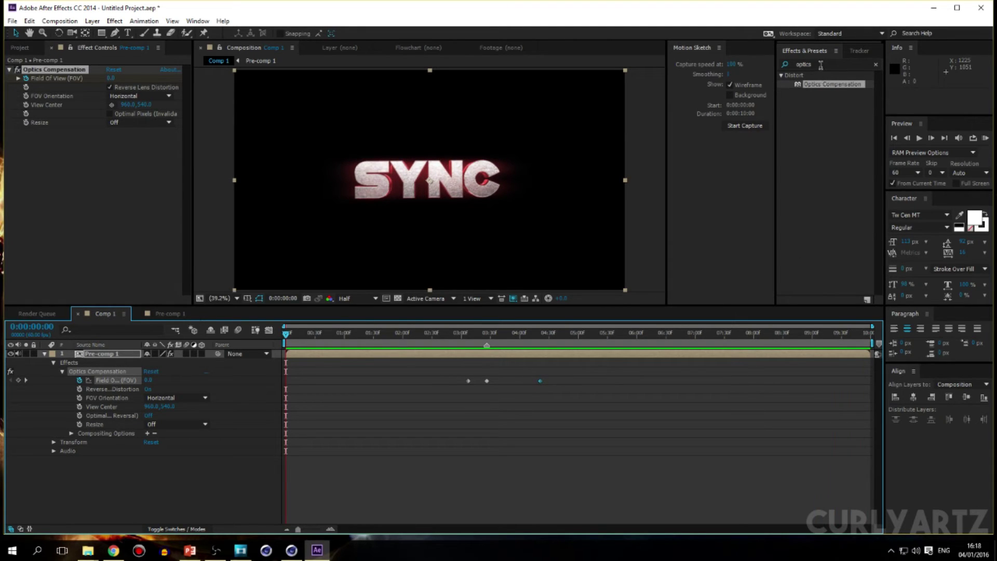
{"action": "left_click_drag", "start_coordinate": [797, 335], "coordinate": [433, 335]}
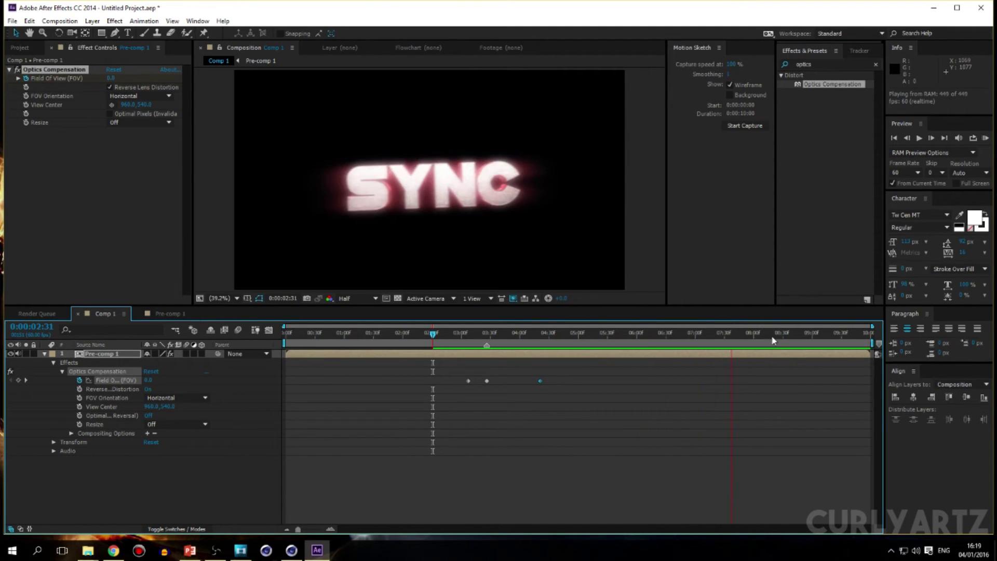
Step: Copy the three Field Of View keyframes to the final beat so that the peak falls at 0:00:09:14
{"action": "mouse_move", "coordinate": [809, 340]}
{"action": "left_mouse_down"}
{"action": "mouse_move", "coordinate": [795, 336]}
{"action": "mouse_move", "coordinate": [825, 340]}
{"action": "left_mouse_up"}
{"action": "left_click_drag", "start_coordinate": [587, 369], "coordinate": [305, 427]}
{"action": "key", "text": "ctrl+c"}
{"action": "left_click_drag", "start_coordinate": [843, 381], "coordinate": [826, 386]}
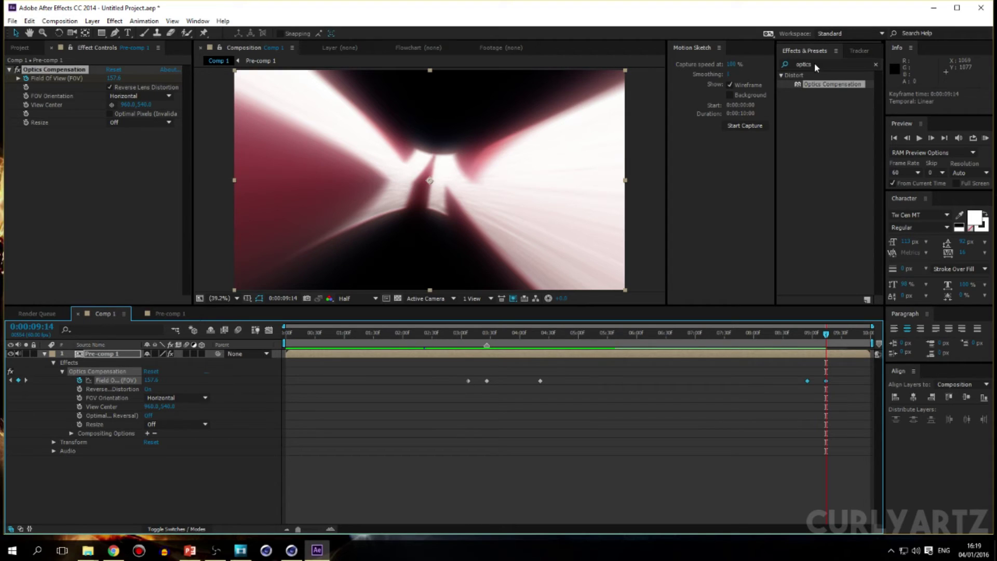
Step: Find the Turbulent Displace effect, apply it to Pre-comp 1 and show its properties in the timeline
{"action": "left_click_drag", "start_coordinate": [814, 65], "coordinate": [779, 69]}
{"action": "type", "text": "turbul"}
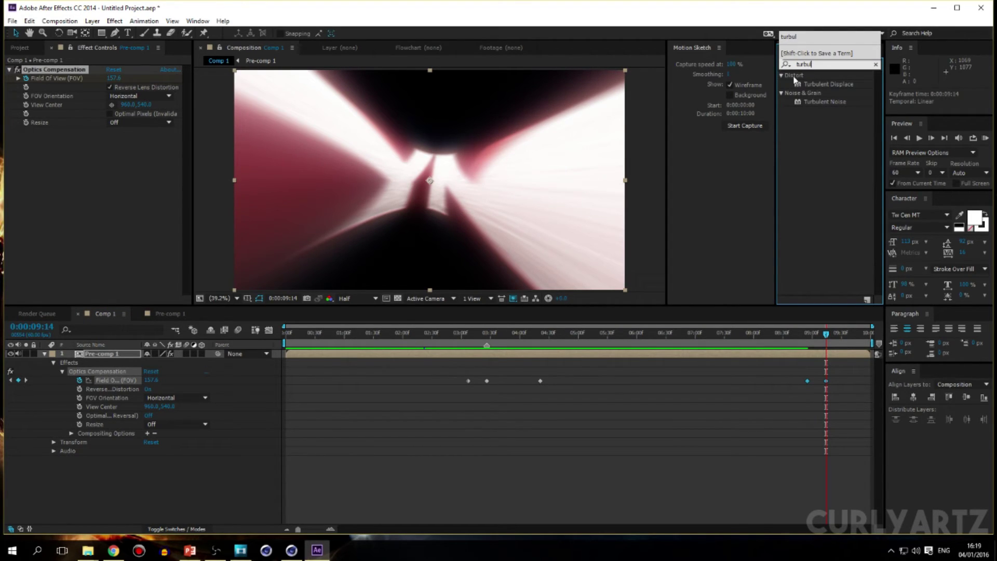
{"action": "left_click_drag", "start_coordinate": [825, 84], "coordinate": [99, 357]}
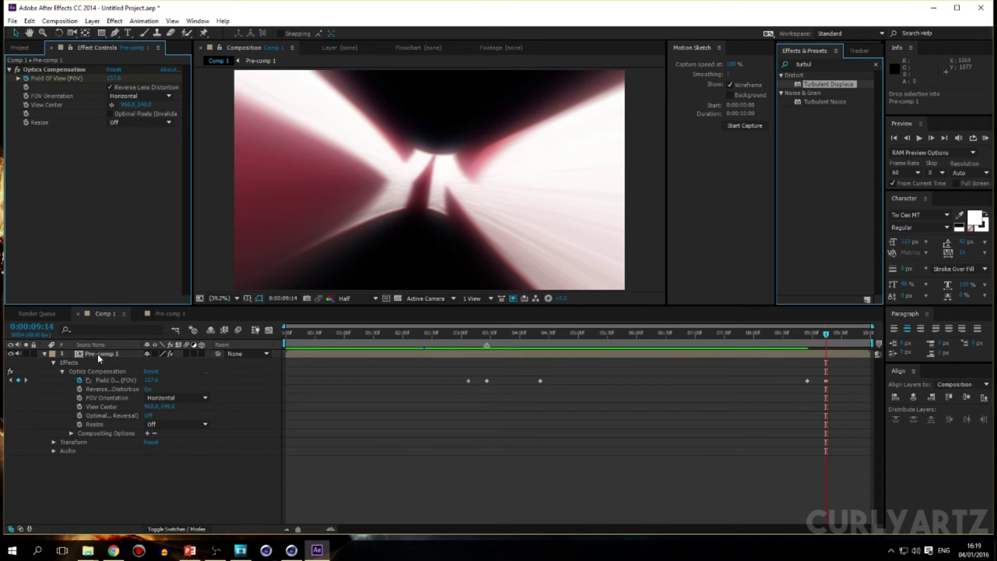
{"action": "left_click", "coordinate": [61, 442]}
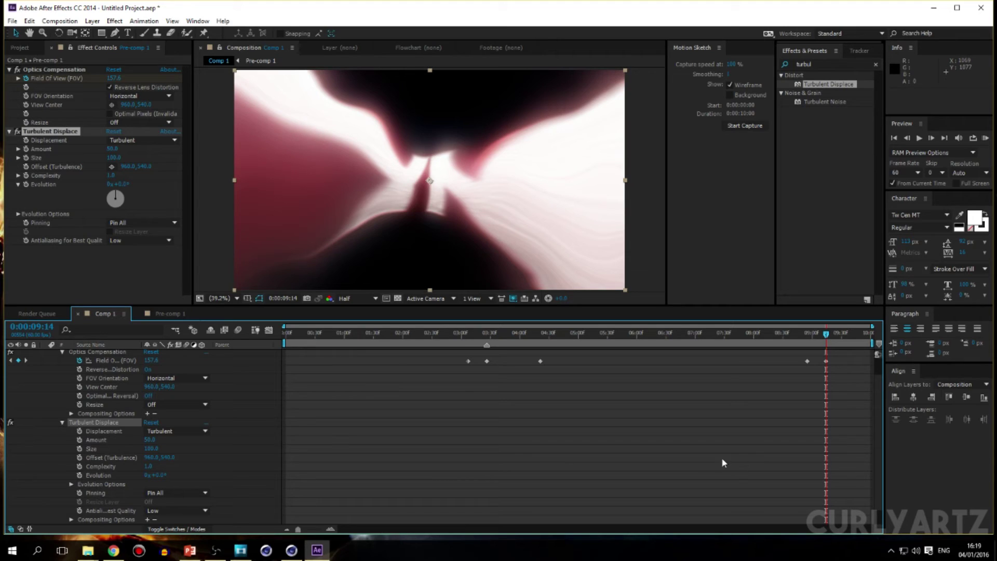
Step: Set the Turbulent Displace Amount to 0 at 0:00:08:55 and add a keyframe there
{"action": "left_click", "coordinate": [807, 343]}
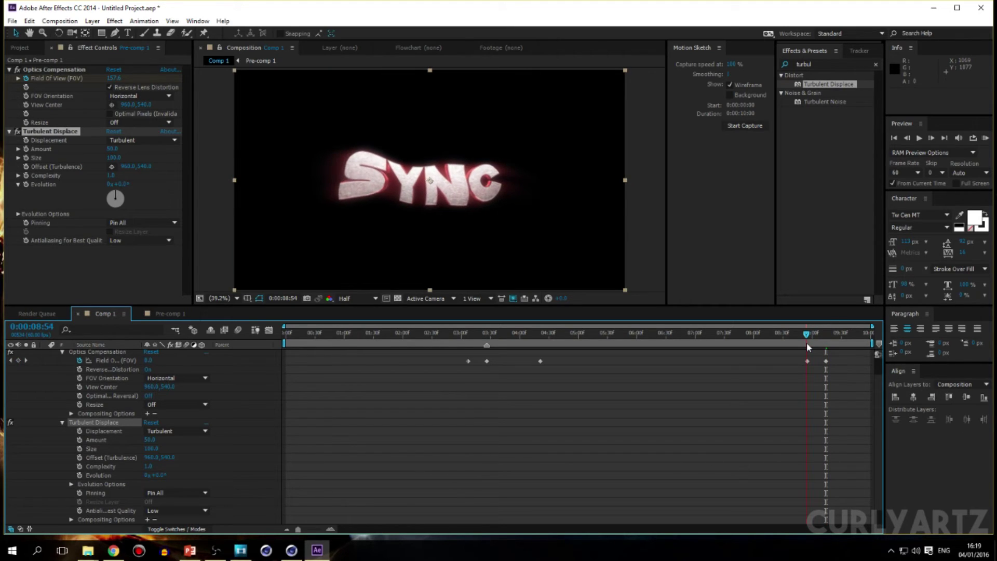
{"action": "left_click_drag", "start_coordinate": [808, 344], "coordinate": [807, 344]}
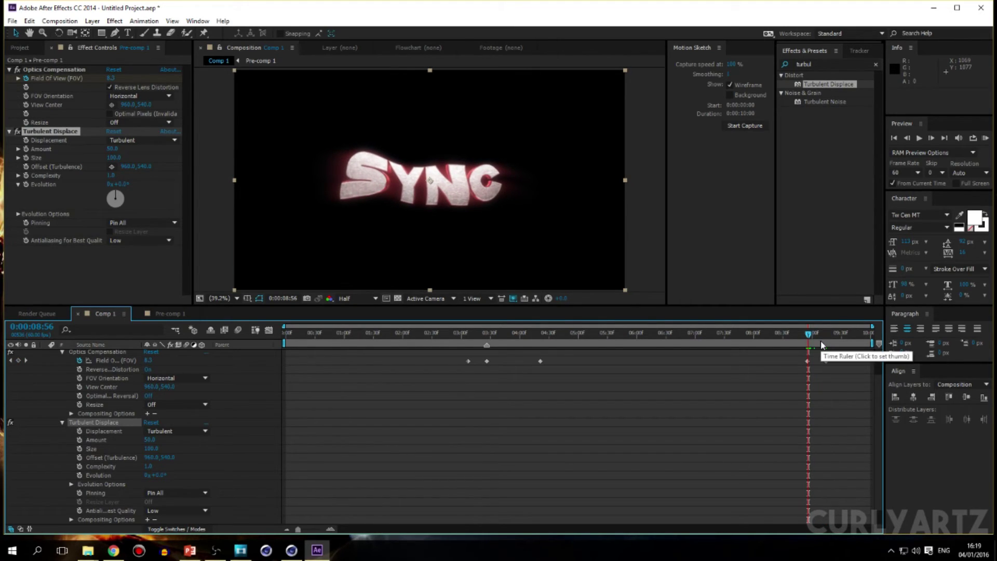
{"action": "left_click", "coordinate": [149, 439]}
{"action": "type", "text": "0"}
{"action": "key", "text": "Return"}
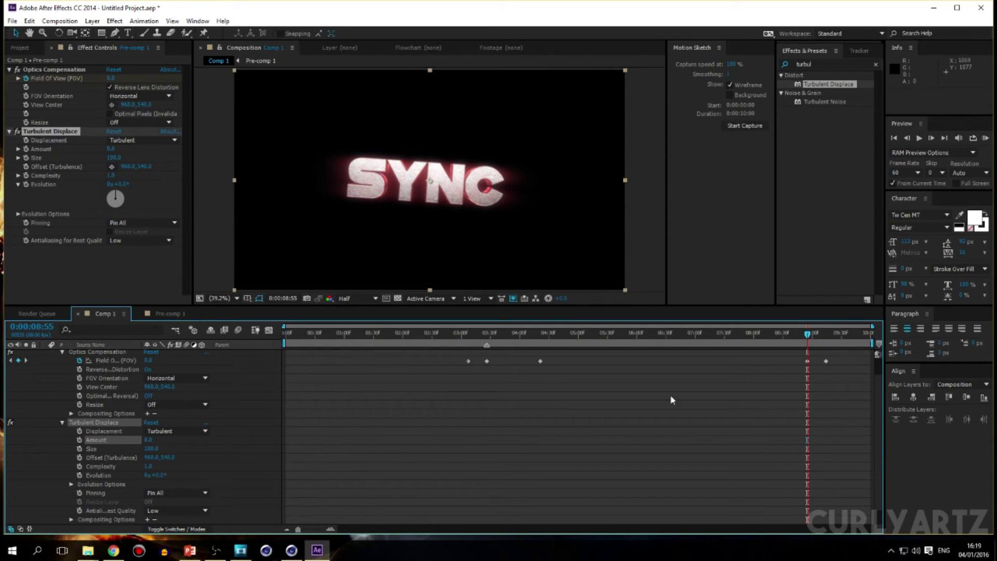
{"action": "left_click", "coordinate": [79, 439]}
Step: Keyframe the Turbulent Displace Amount at 50 on the Field Of View peak at 0:00:09:14
{"action": "left_click_drag", "start_coordinate": [808, 337], "coordinate": [825, 342]}
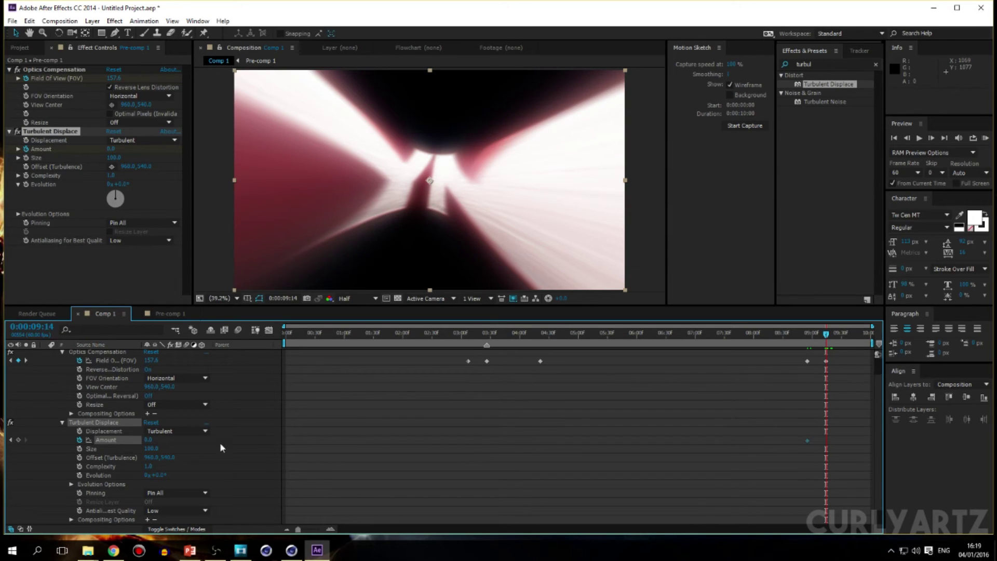
{"action": "left_click_drag", "start_coordinate": [149, 439], "coordinate": [200, 437]}
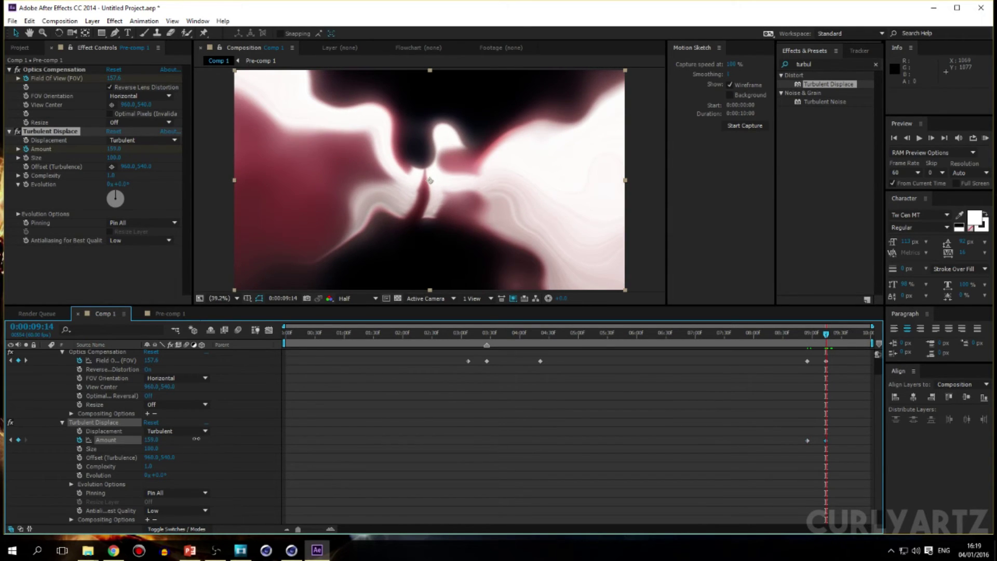
{"action": "left_click", "coordinate": [151, 439]}
{"action": "type", "text": "50"}
Step: Keyframe the Turbulent Displace Amount at 0 on the last frame, then move that keyframe out to 0:00:10:39
{"action": "left_click_drag", "start_coordinate": [826, 342], "coordinate": [879, 343]}
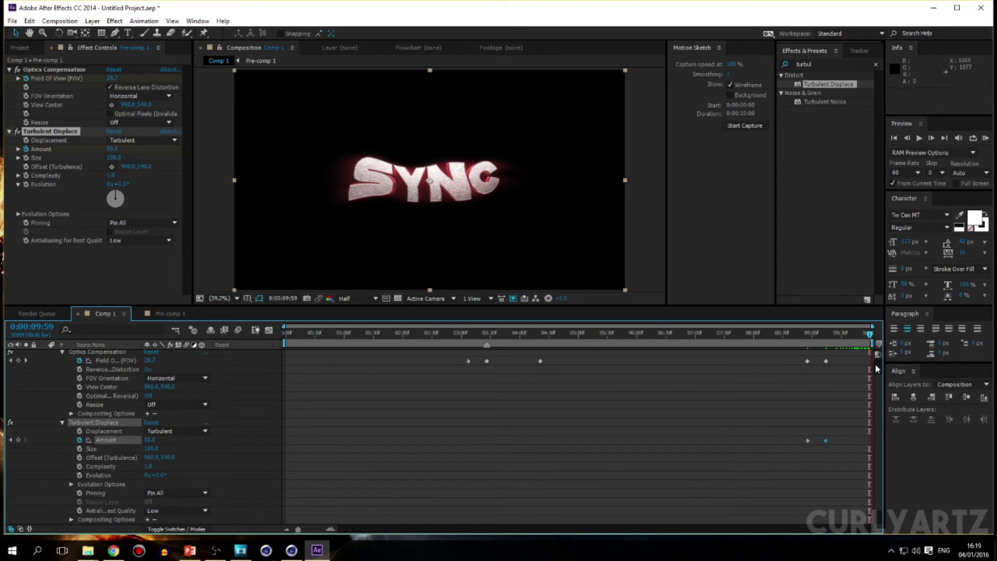
{"action": "left_click", "coordinate": [149, 439]}
{"action": "type", "text": "0"}
{"action": "key", "text": "Return"}
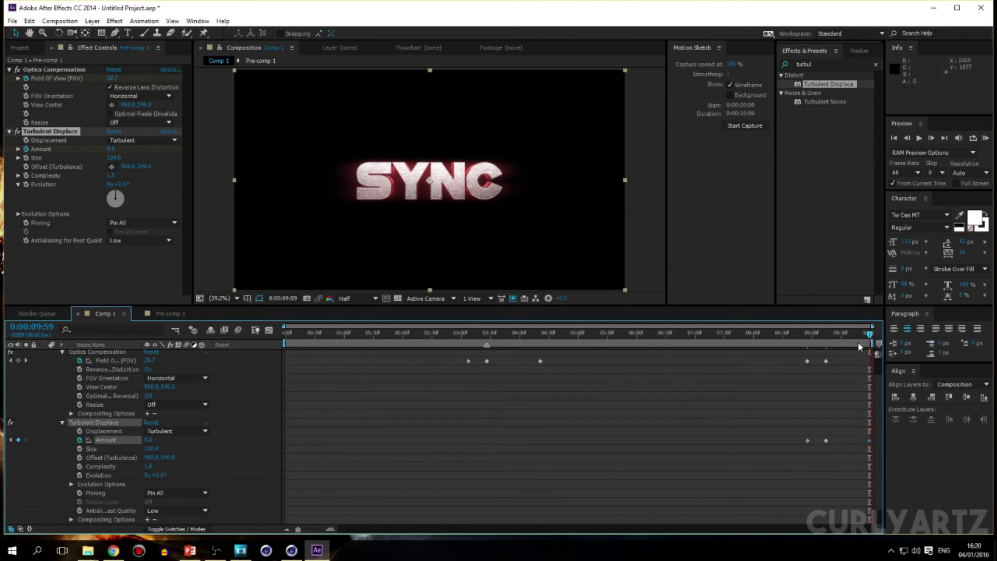
{"action": "left_click_drag", "start_coordinate": [871, 445], "coordinate": [922, 445]}
Step: Raise the Turbulent Displace Amount keyframe at 0:00:09:14 to 100 and scrub through to the last frame
{"action": "left_click_drag", "start_coordinate": [872, 335], "coordinate": [825, 337]}
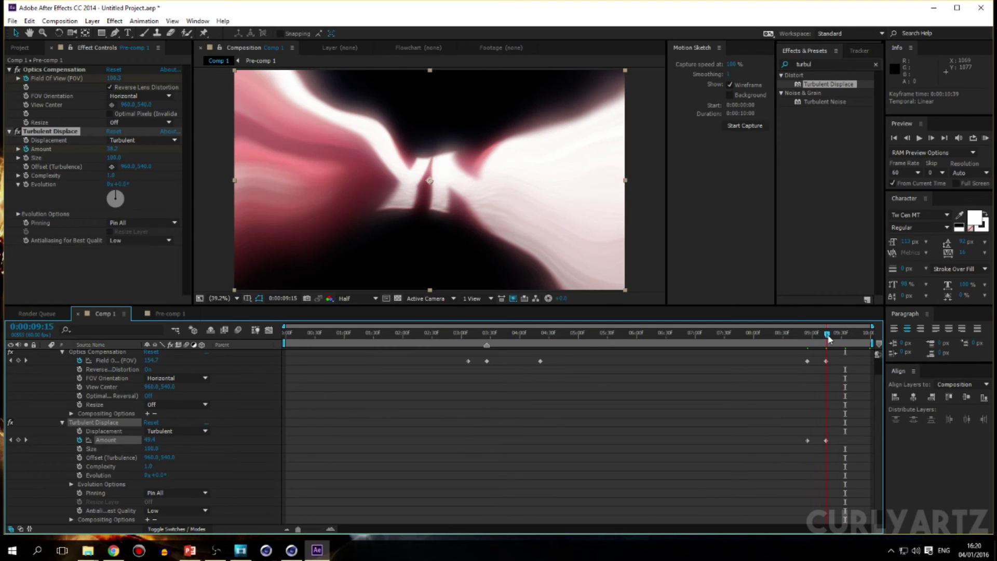
{"action": "left_click", "coordinate": [150, 439]}
{"action": "type", "text": "100"}
{"action": "key", "text": "Return"}
{"action": "left_click_drag", "start_coordinate": [826, 337], "coordinate": [879, 343]}
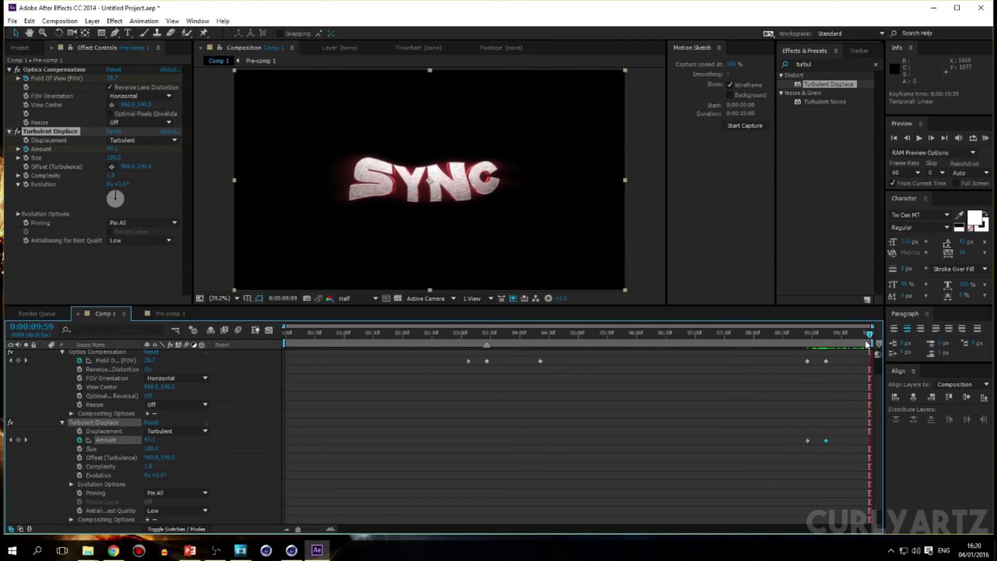
Step: Run a RAM preview from 0:00:00:00 and move the first Turbulent Displace Amount keyframe to 0:00:09:02
{"action": "left_click_drag", "start_coordinate": [352, 333], "coordinate": [285, 334]}
{"action": "key", "text": "KP_0"}
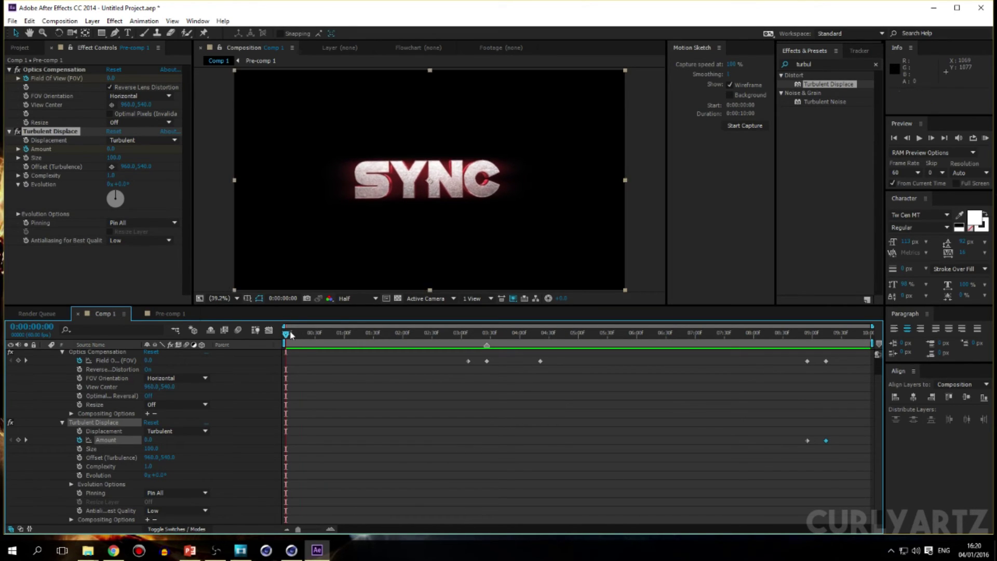
{"action": "key", "text": "KP_0"}
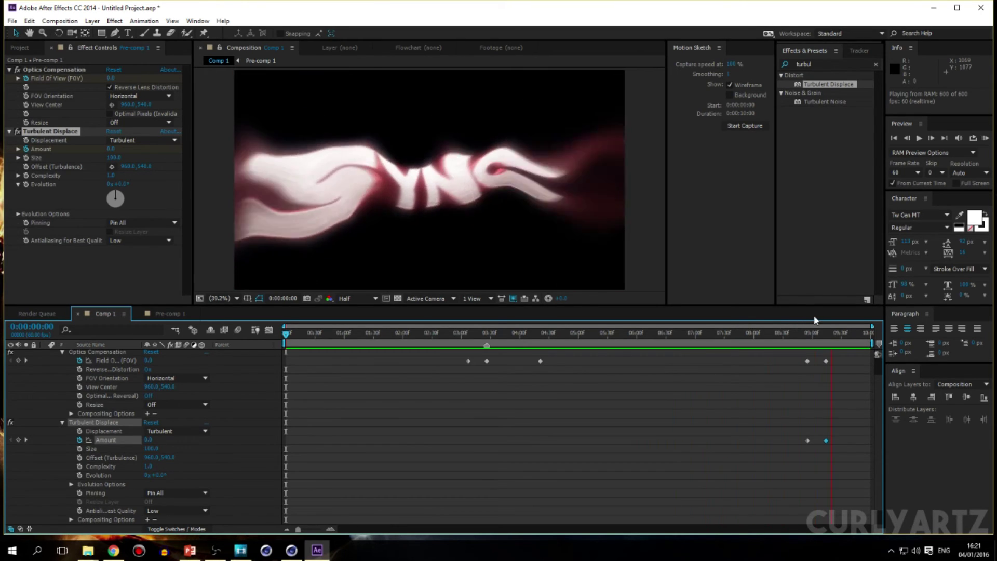
{"action": "key", "text": "space"}
{"action": "left_click_drag", "start_coordinate": [807, 440], "coordinate": [814, 440]}
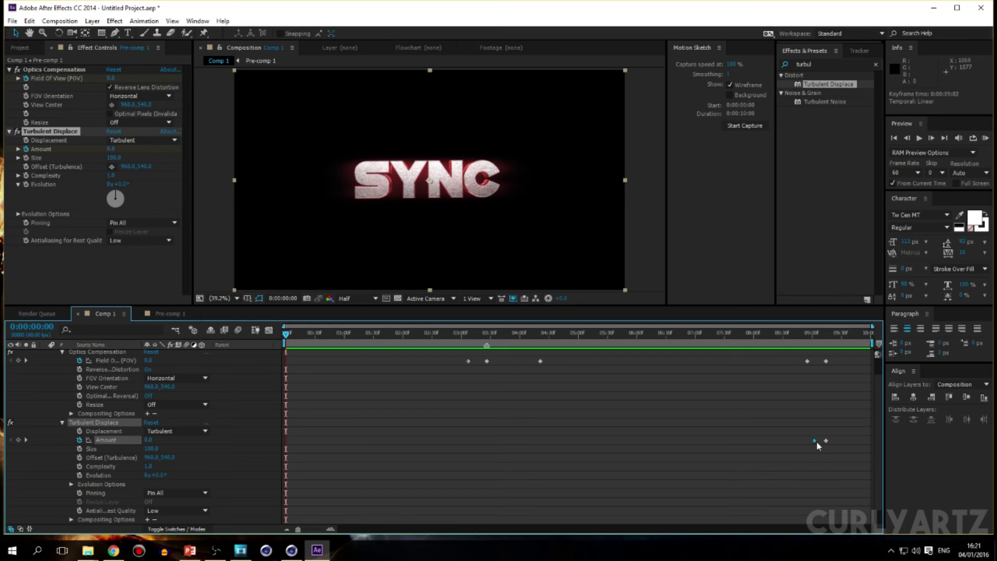
Step: Move the first Turbulent Displace Amount keyframe slightly later, closer to the peak keyframe, and preview the composition from 0:00:00:00
{"action": "left_click_drag", "start_coordinate": [810, 336], "coordinate": [840, 338]}
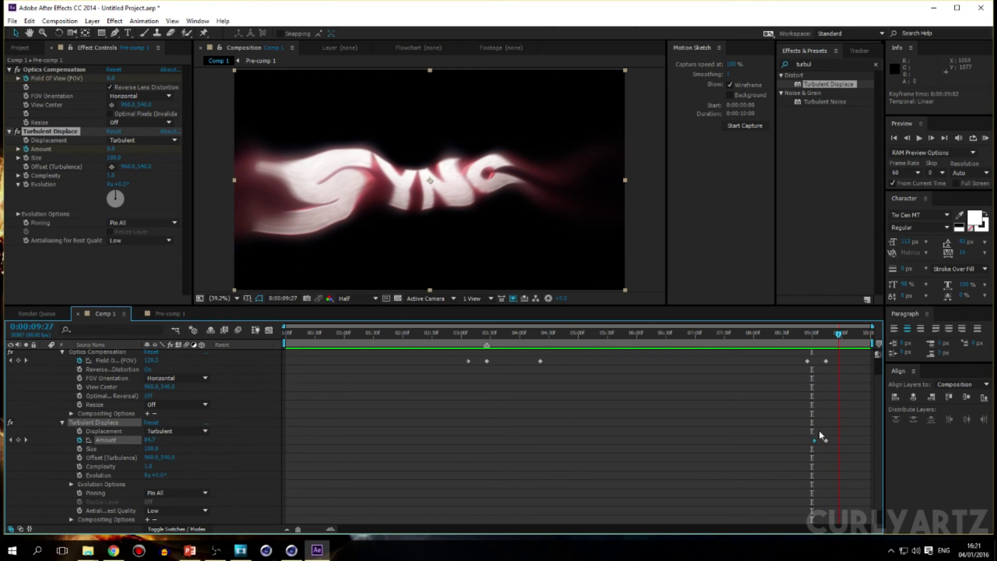
{"action": "left_click_drag", "start_coordinate": [814, 440], "coordinate": [818, 441]}
{"action": "left_click_drag", "start_coordinate": [829, 337], "coordinate": [285, 337]}
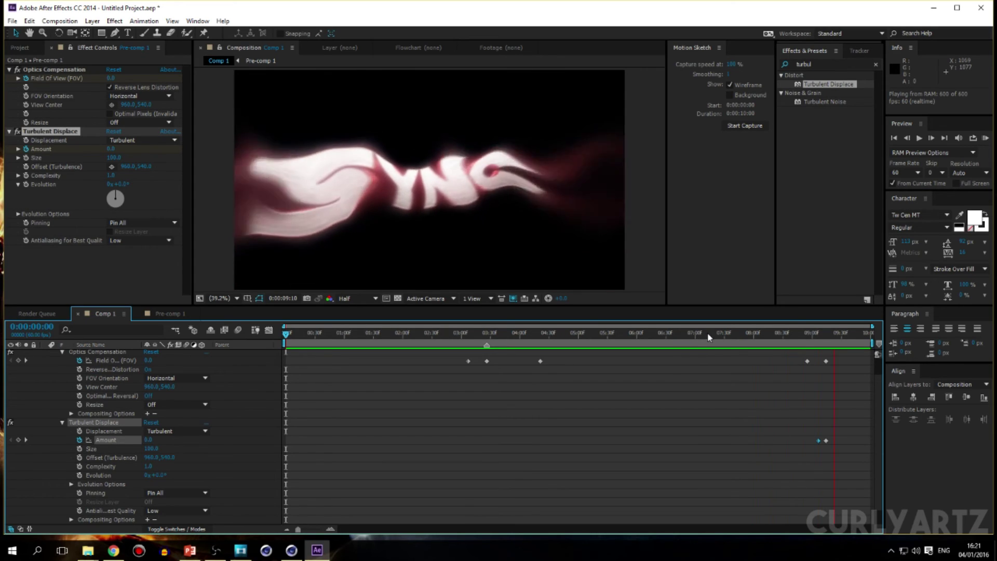
{"action": "key", "text": "space"}
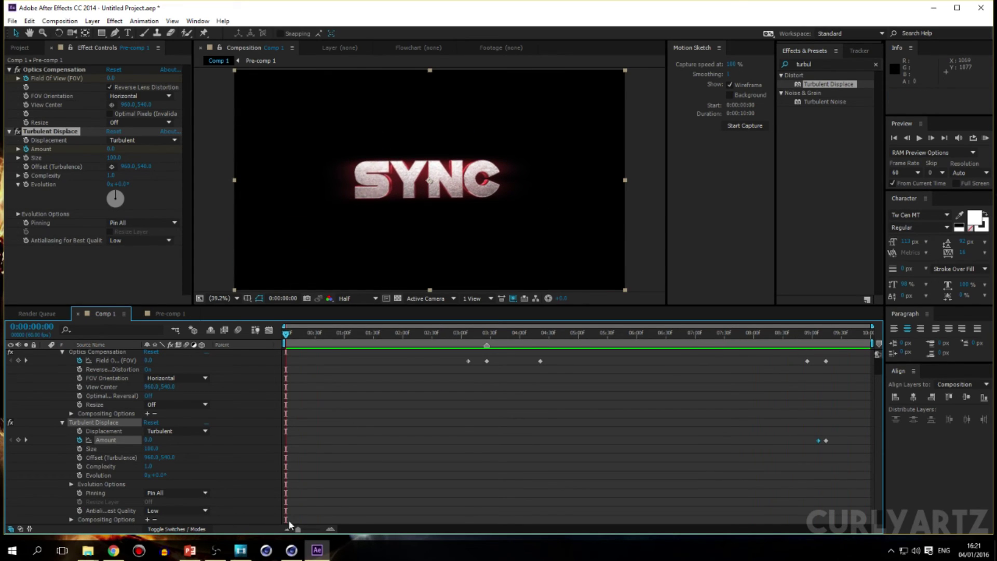
Step: Fade the pre-comp in by keyframing its Opacity at 100% at 0:00:00:37 and at 0% on the first frame
{"action": "left_click", "coordinate": [62, 422]}
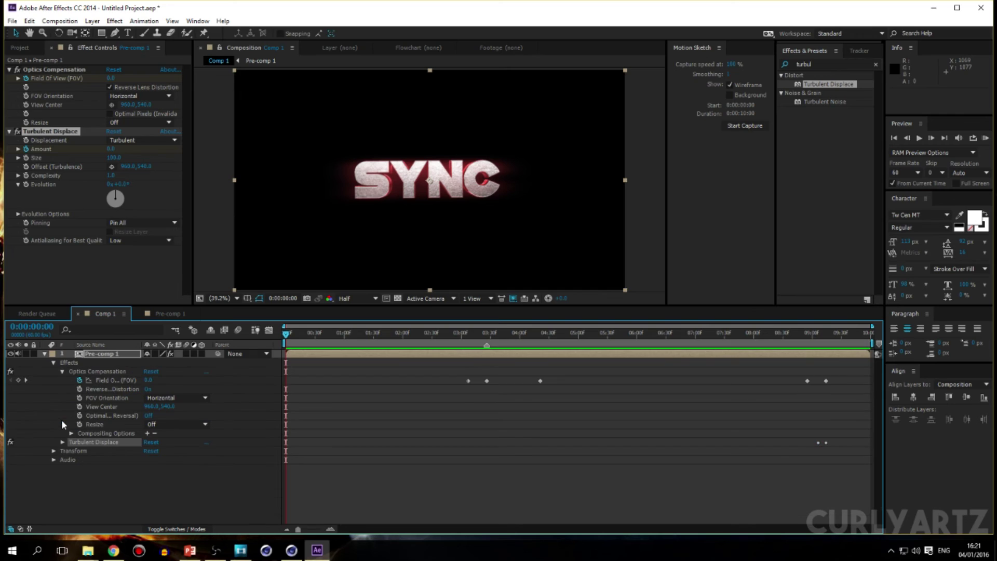
{"action": "left_click", "coordinate": [62, 372]}
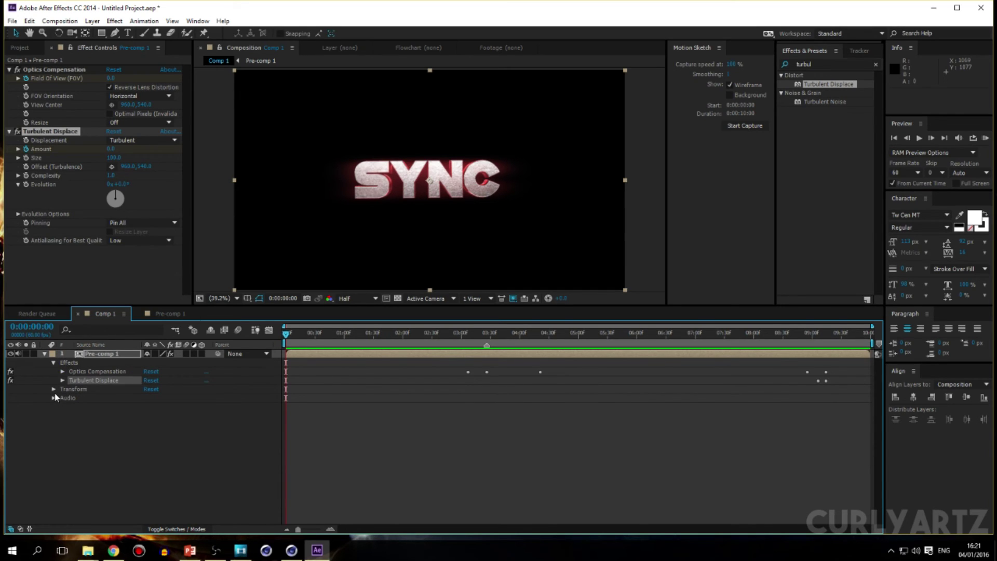
{"action": "left_click", "coordinate": [53, 389]}
{"action": "left_click_drag", "start_coordinate": [289, 338], "coordinate": [322, 335]}
{"action": "left_click", "coordinate": [70, 433]}
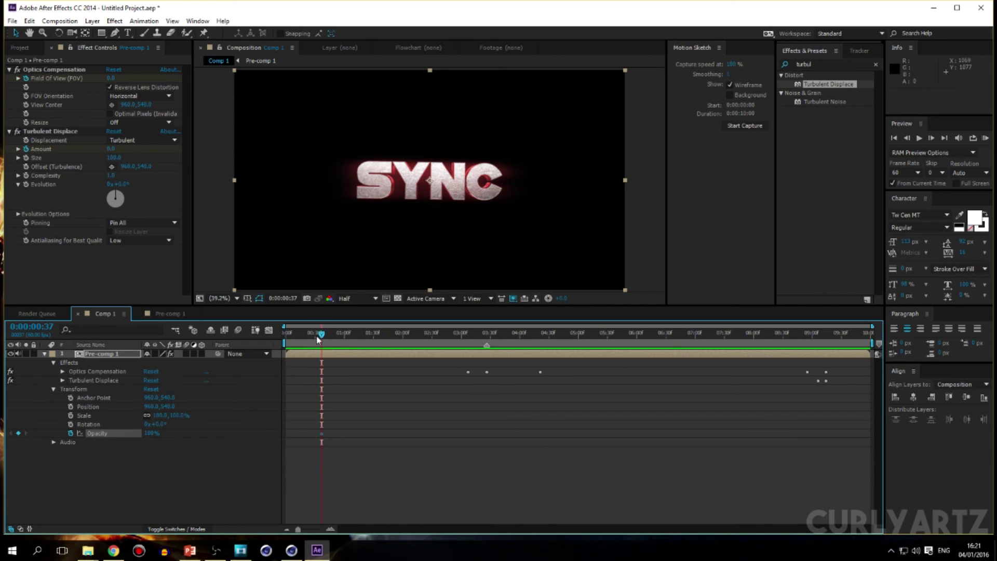
{"action": "left_click_drag", "start_coordinate": [319, 334], "coordinate": [185, 412]}
{"action": "left_click", "coordinate": [151, 432]}
{"action": "type", "text": "0"}
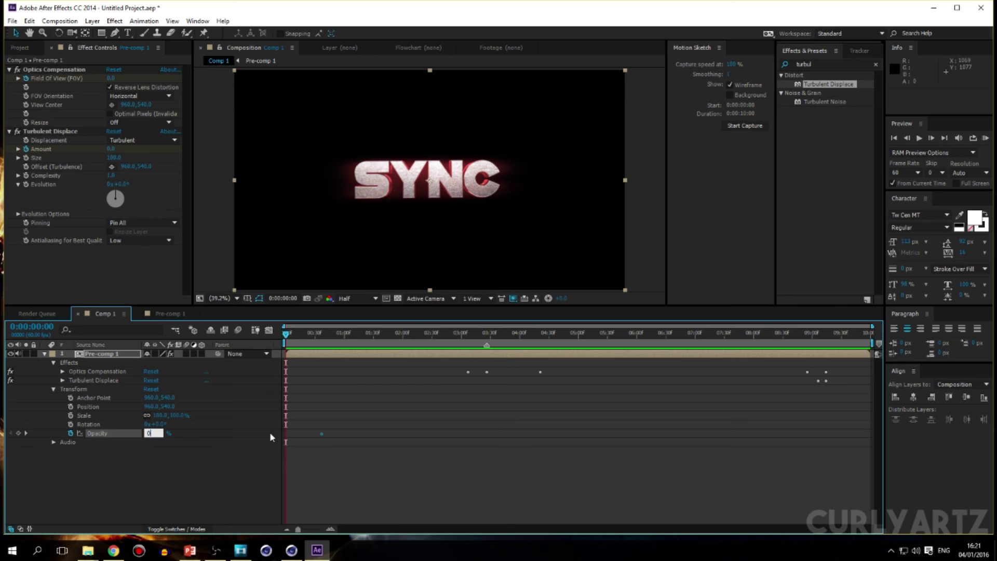
{"action": "key", "text": "Return"}
Step: Fade the pre-comp out with Opacity keyframes of 100% at 0:00:09:28 and 0% at 0:00:09:59, and preview from the first frame
{"action": "left_click_drag", "start_coordinate": [292, 336], "coordinate": [838, 352]}
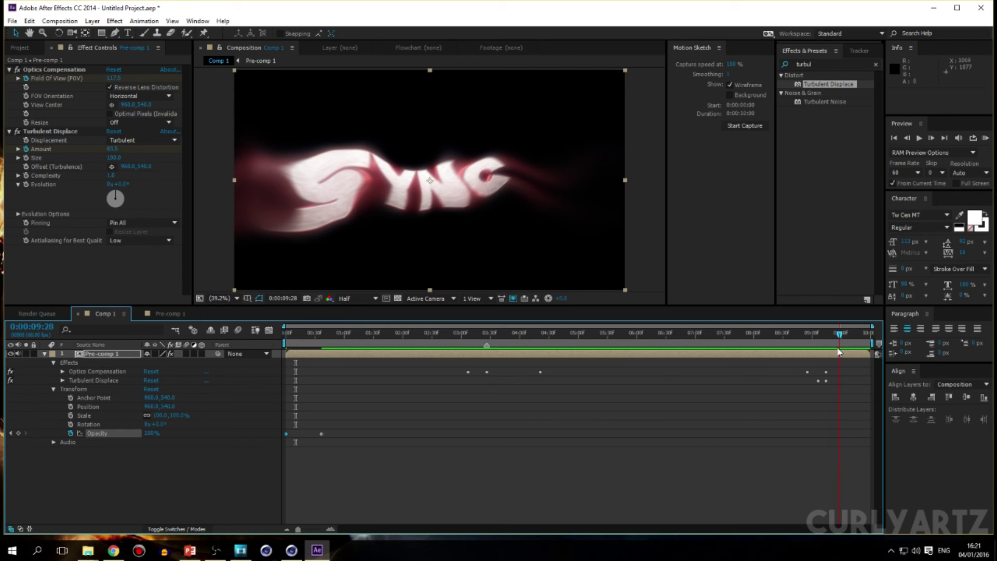
{"action": "left_click", "coordinate": [18, 433]}
{"action": "key", "text": "End"}
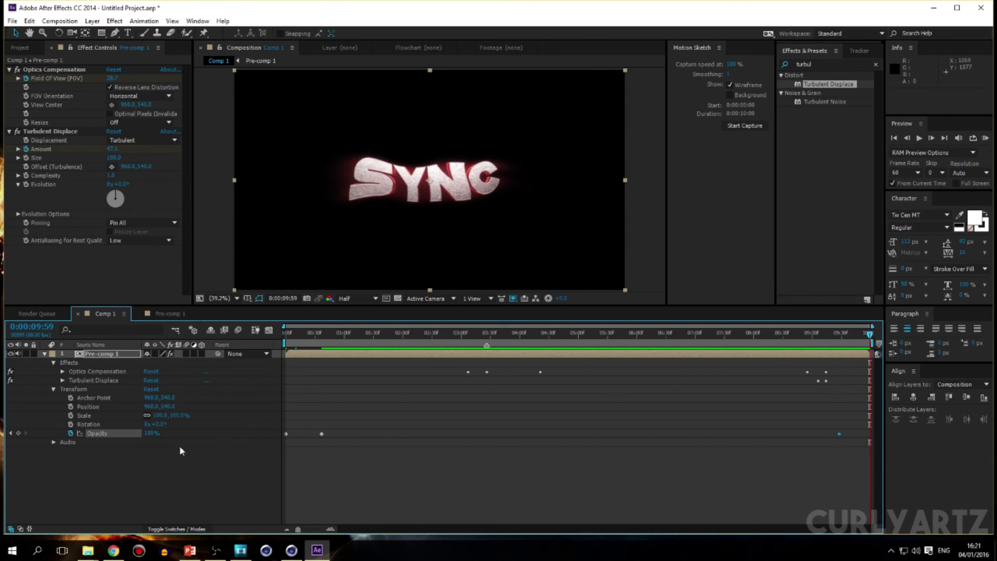
{"action": "left_click", "coordinate": [153, 433]}
{"action": "type", "text": "0"}
{"action": "key", "text": "Return"}
{"action": "left_click_drag", "start_coordinate": [869, 343], "coordinate": [285, 336]}
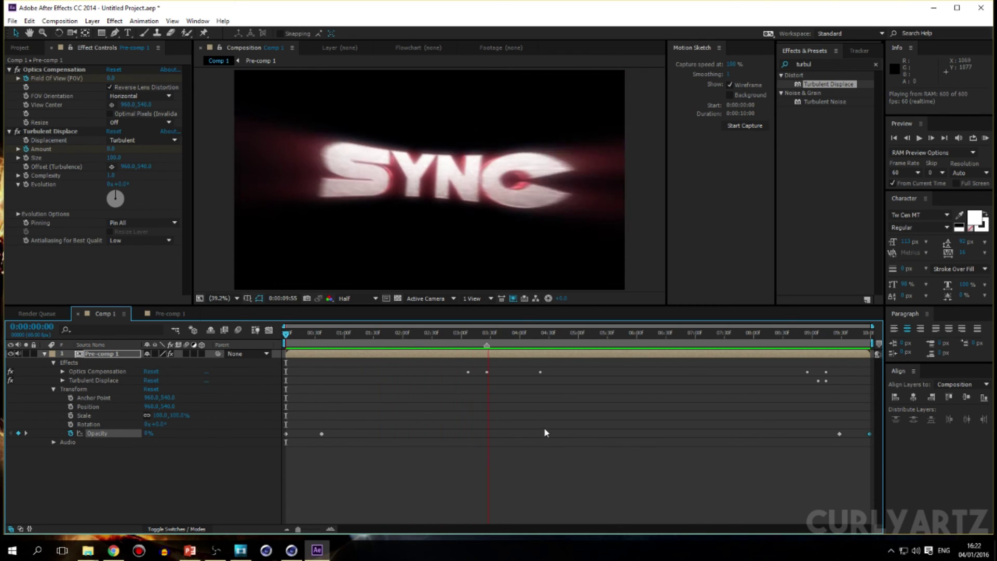
{"action": "key", "text": "space"}
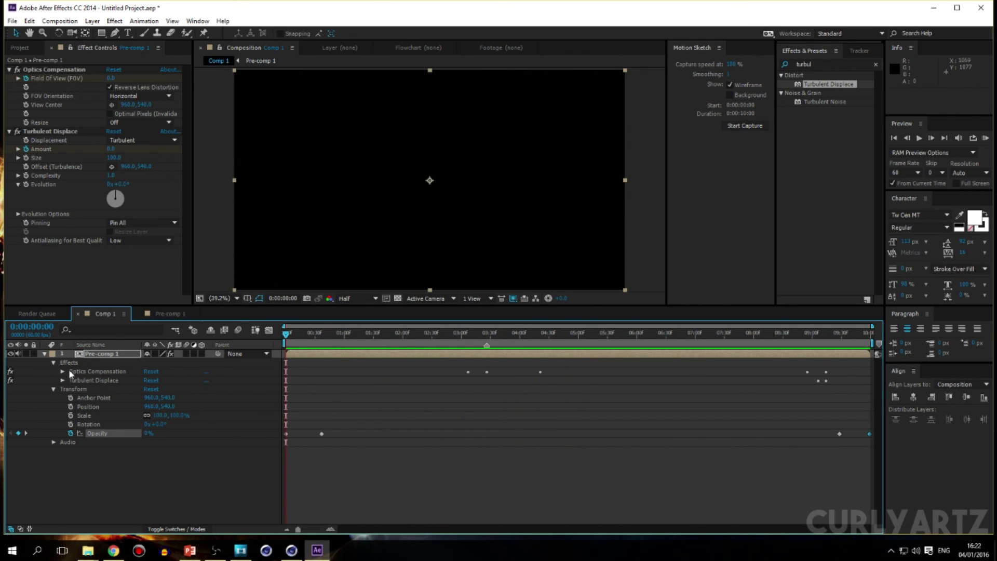
Step: Move the first Optics Compensation Field Of View keyframe earlier to 0:00:02:33 and run a RAM preview from the first frame
{"action": "left_click", "coordinate": [62, 372]}
{"action": "left_click_drag", "start_coordinate": [290, 336], "coordinate": [461, 335]}
{"action": "left_click", "coordinate": [465, 382]}
{"action": "left_click_drag", "start_coordinate": [466, 382], "coordinate": [451, 384]}
{"action": "left_click_drag", "start_coordinate": [461, 335], "coordinate": [423, 336]}
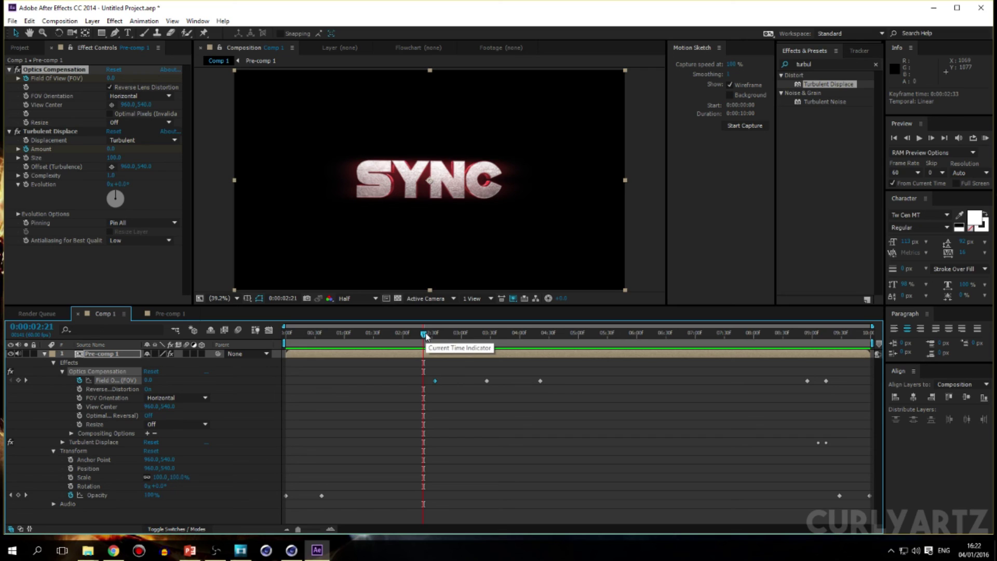
{"action": "left_click_drag", "start_coordinate": [425, 336], "coordinate": [462, 337]}
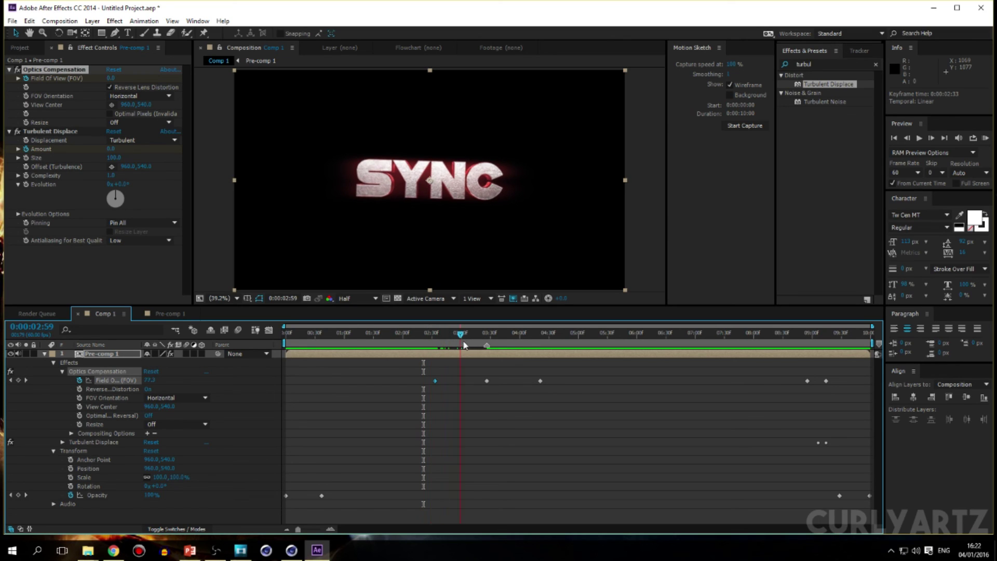
{"action": "left_click_drag", "start_coordinate": [349, 343], "coordinate": [284, 342]}
{"action": "key", "text": "KP_0"}
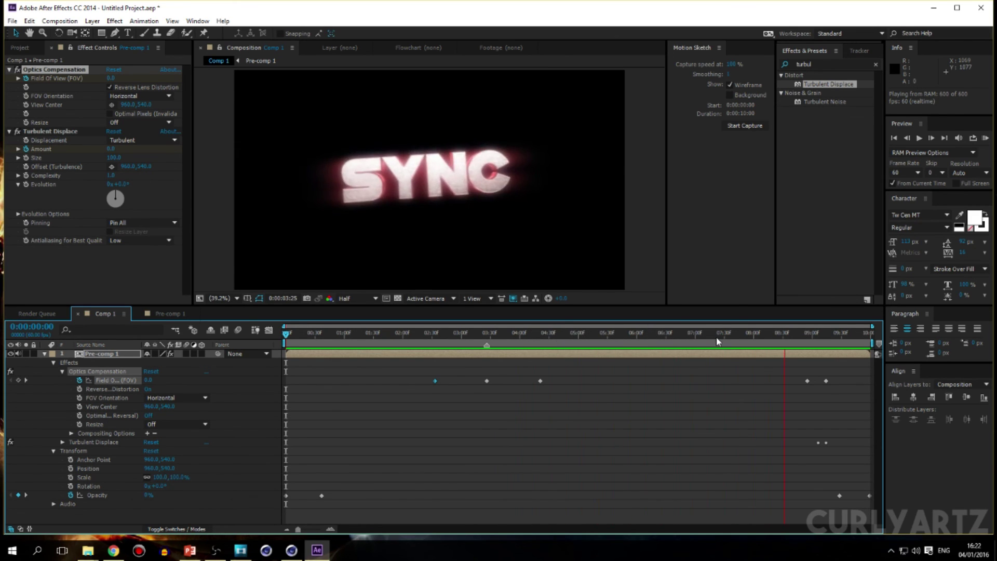
Step: Stop the preview, collapse the expanded layer properties and play the composition again from its beginning
{"action": "left_click", "coordinate": [721, 357]}
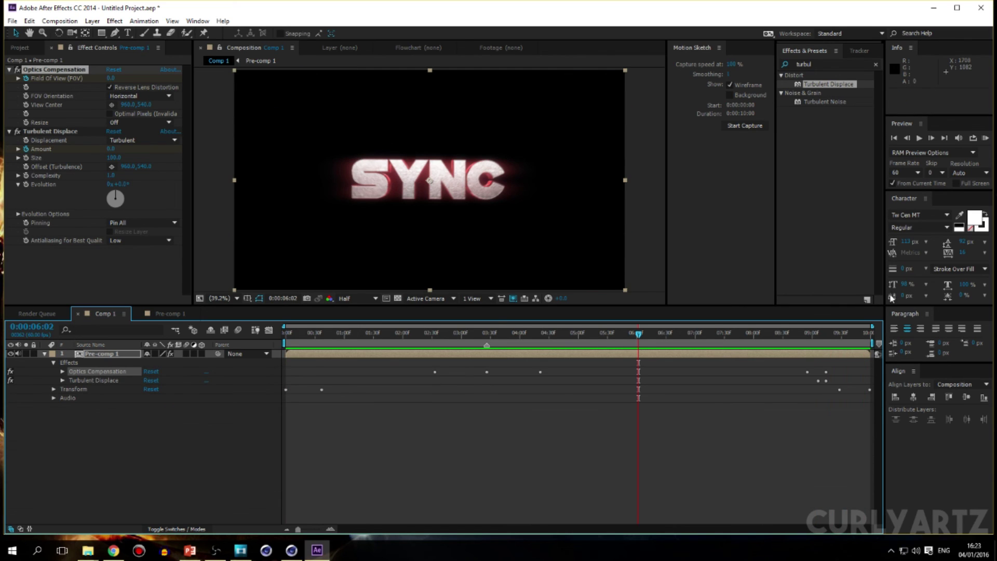
{"action": "left_click_drag", "start_coordinate": [638, 332], "coordinate": [288, 333]}
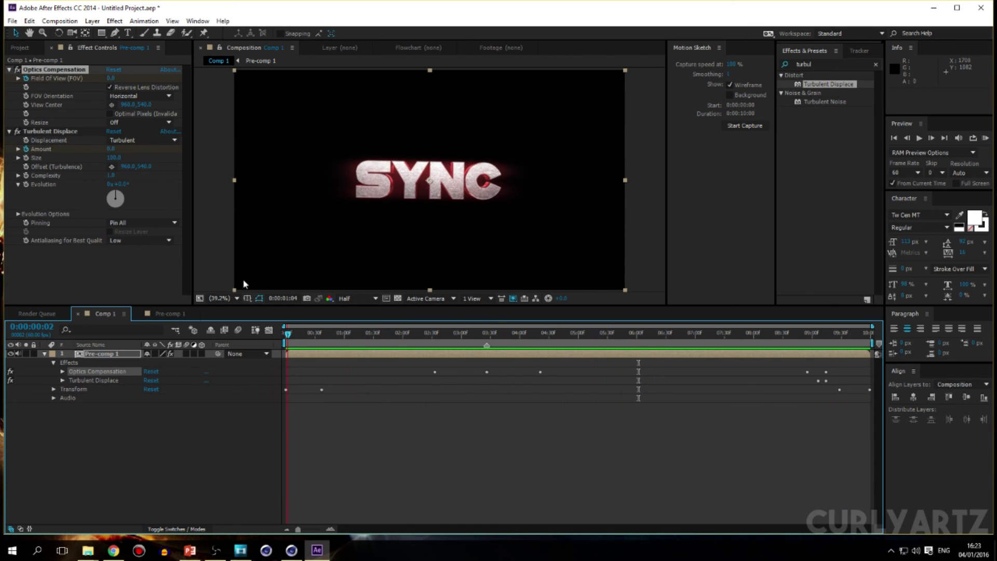
{"action": "key", "text": "space"}
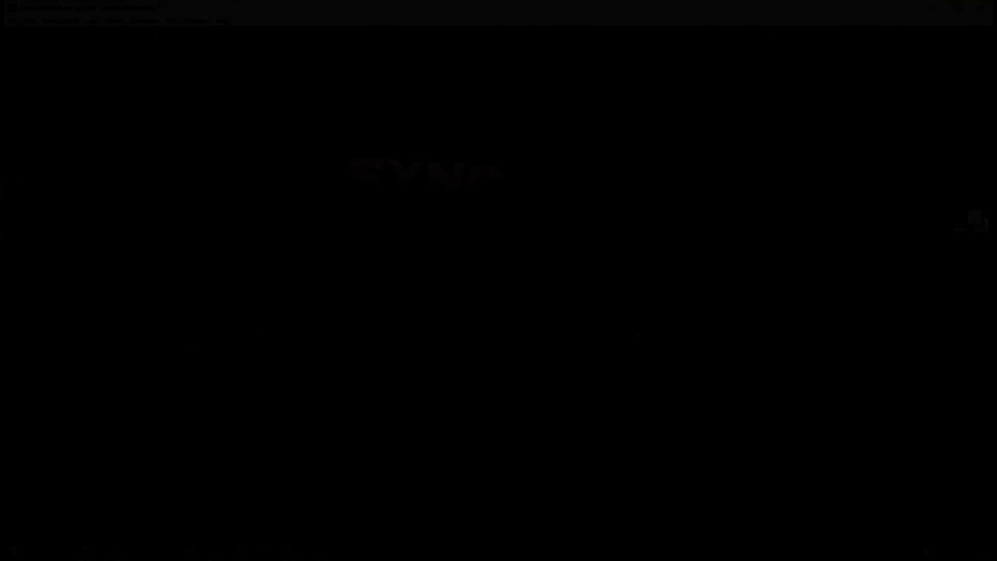